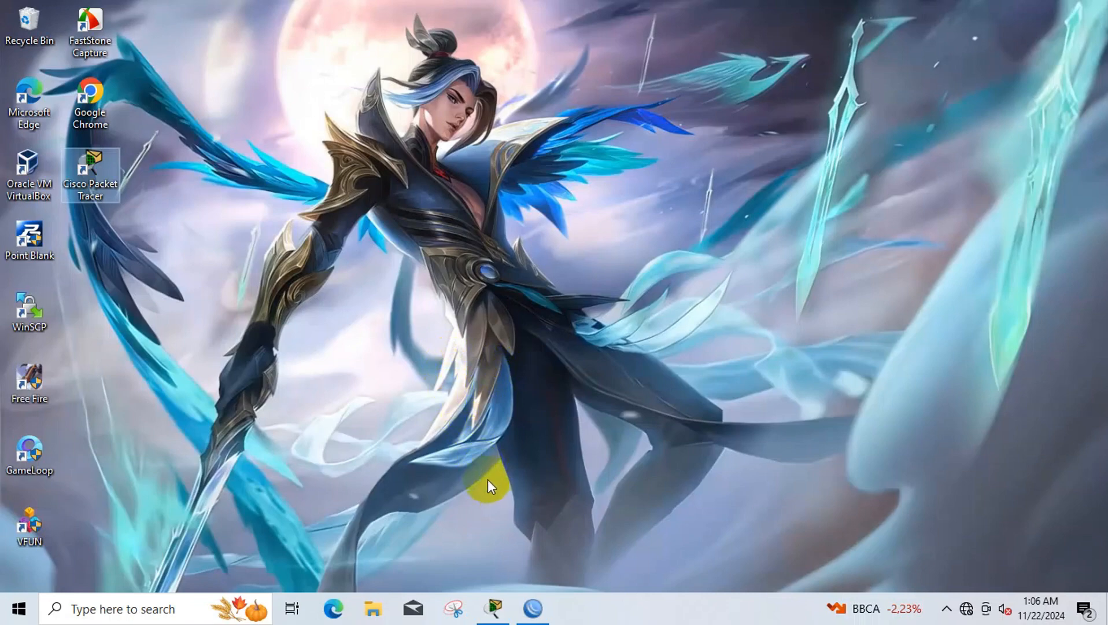
# - Connect WinBox to the RB951G-2HnD router over its MAC address from the Neighbors list
pyautogui.click(532, 607)
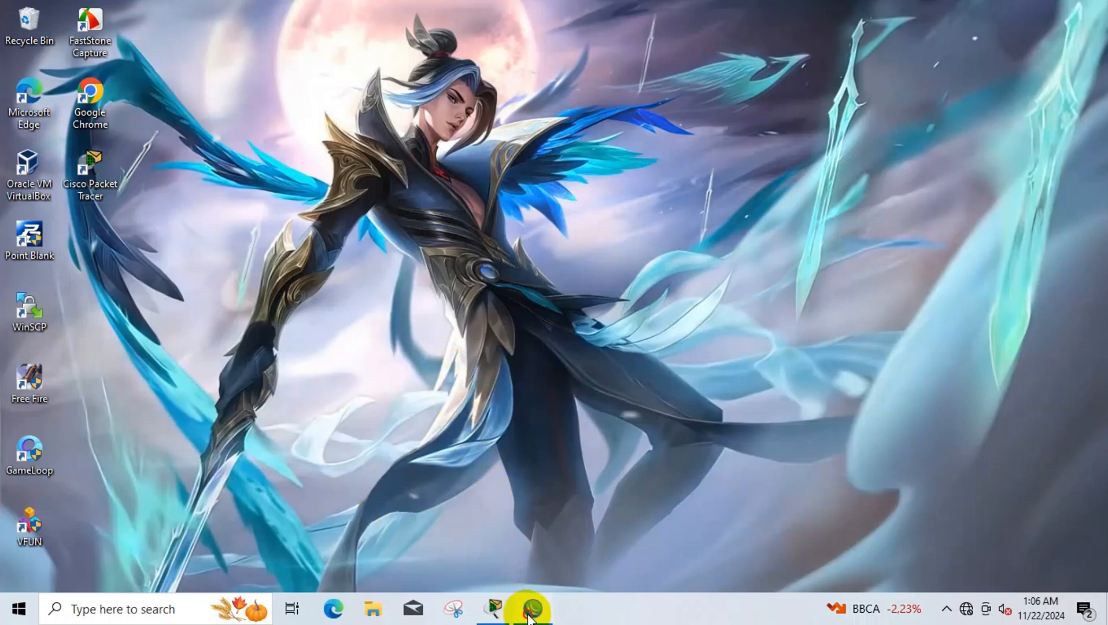
pyautogui.click(112, 234)
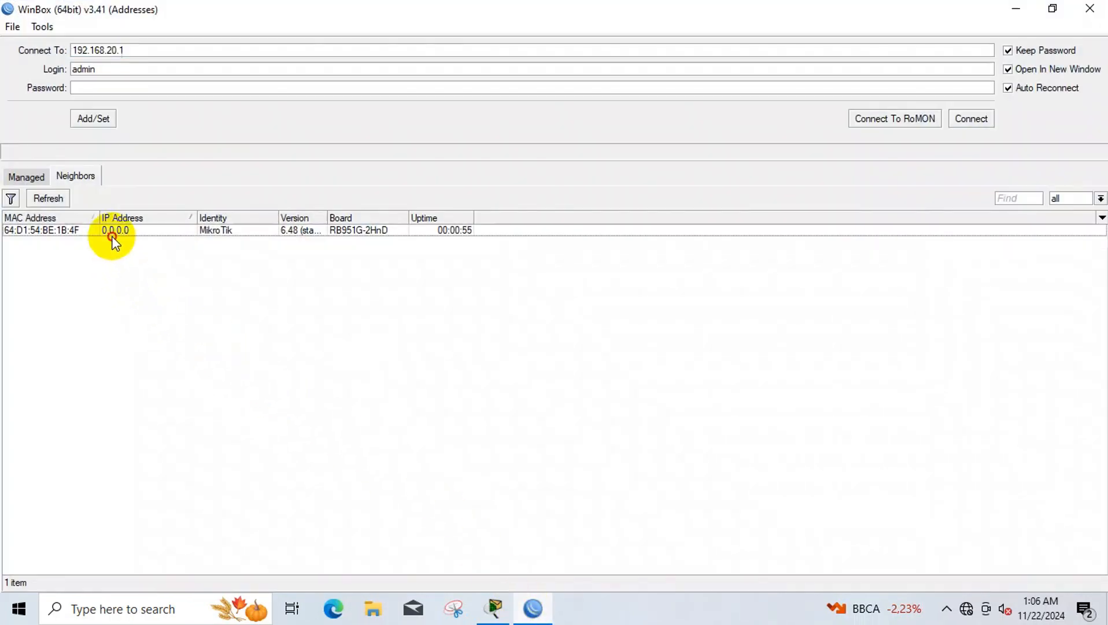
pyautogui.click(113, 235)
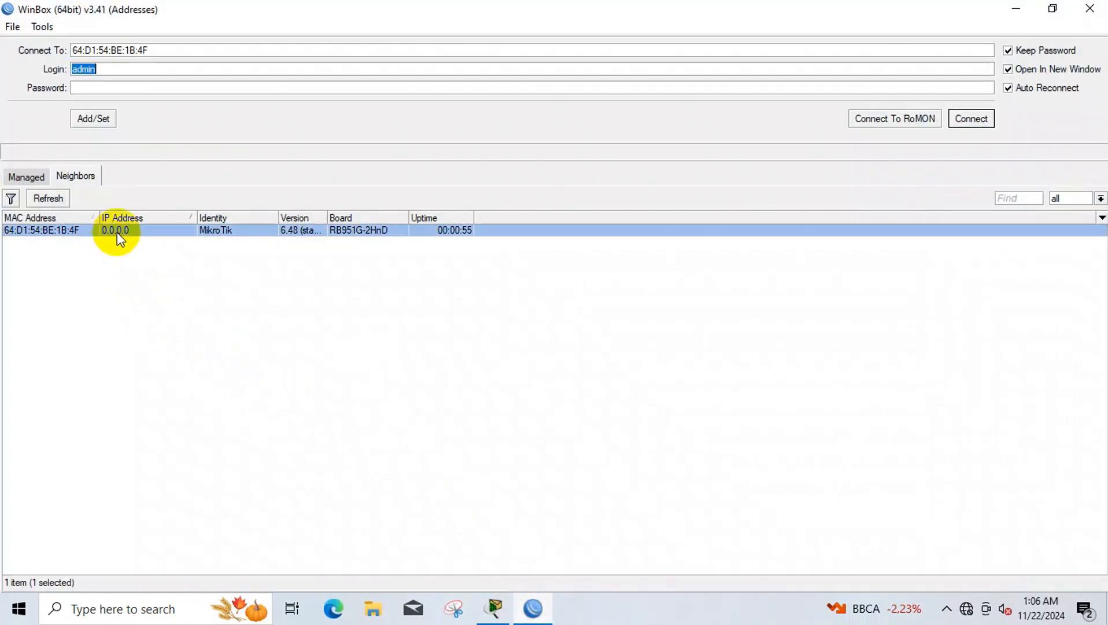
pyautogui.click(970, 118)
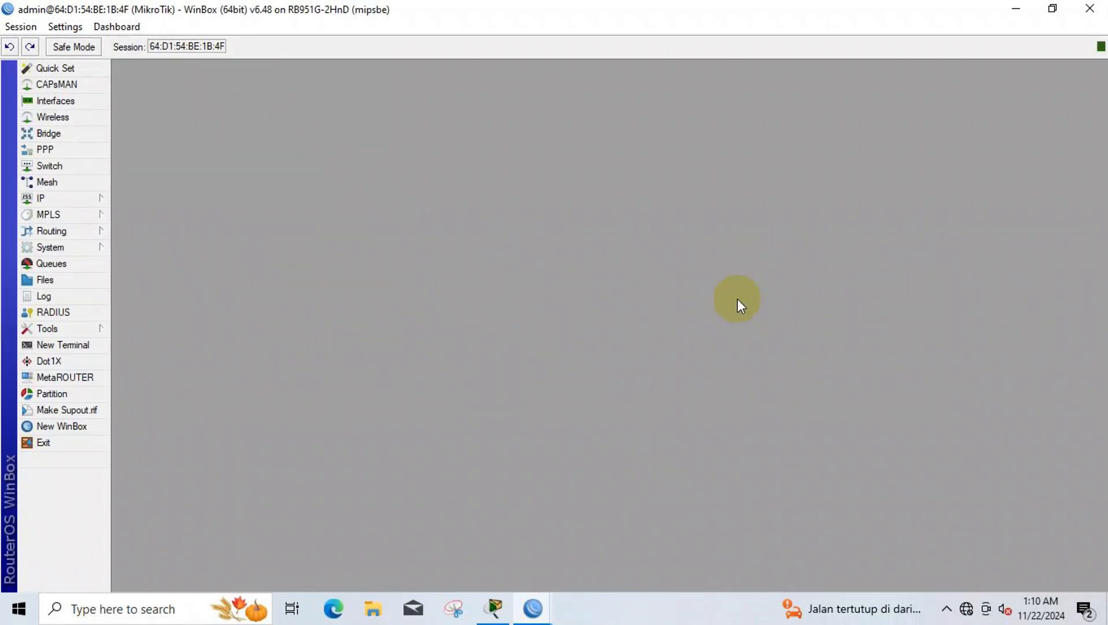
# - Replace the router identity MikroTik with the owner's name and apply it
pyautogui.click(100, 245)
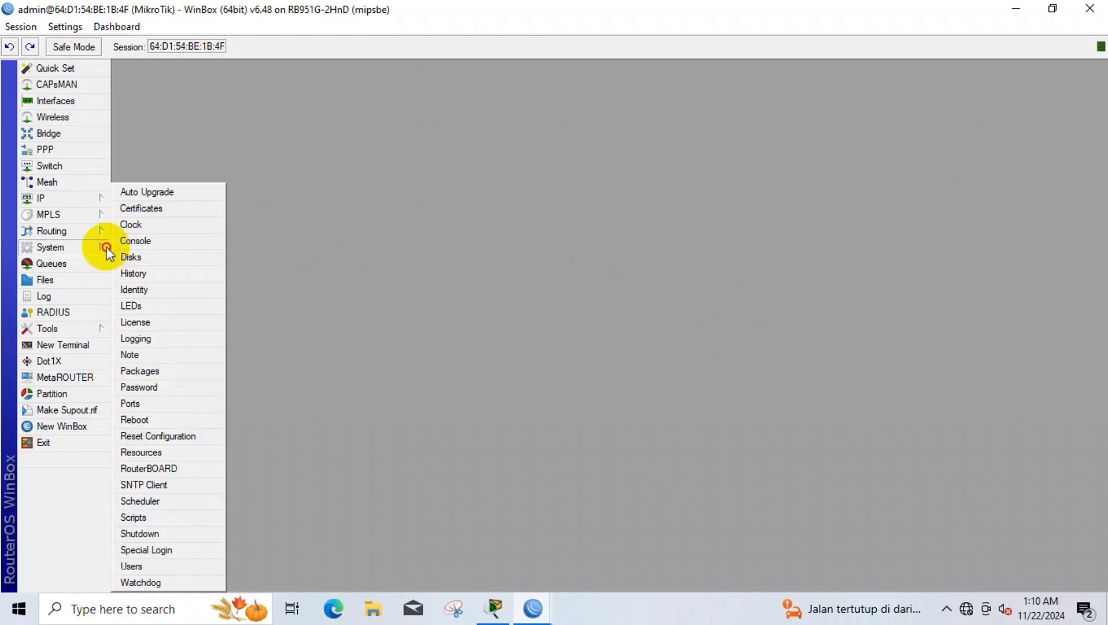
pyautogui.click(168, 290)
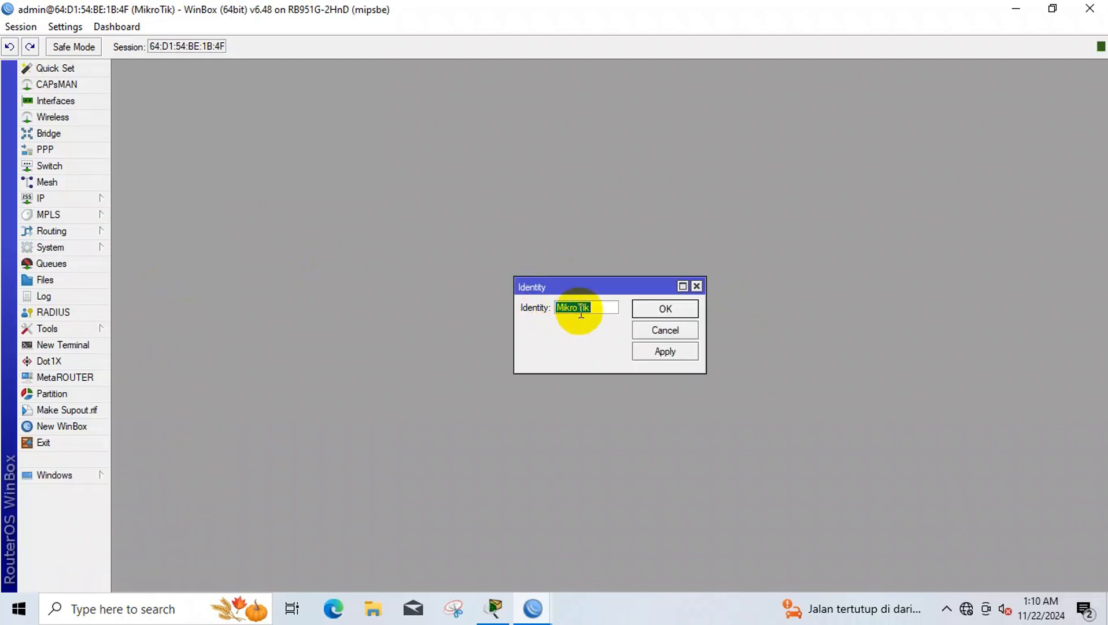
pyautogui.write('e')
pyautogui.press('BackSpace')
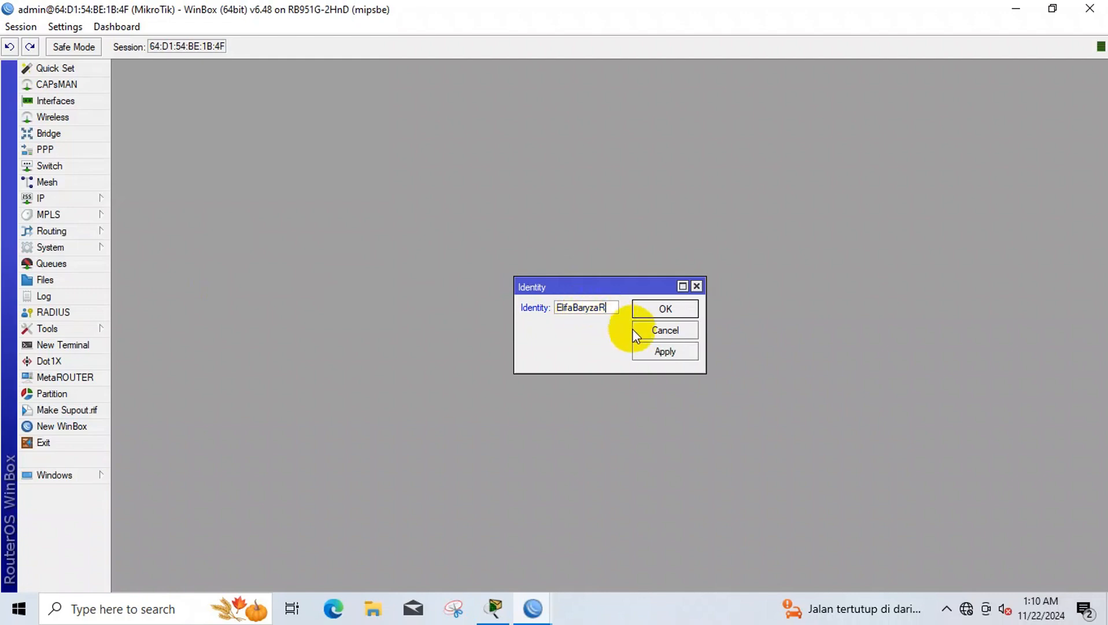
pyautogui.click(644, 351)
pyautogui.click(648, 310)
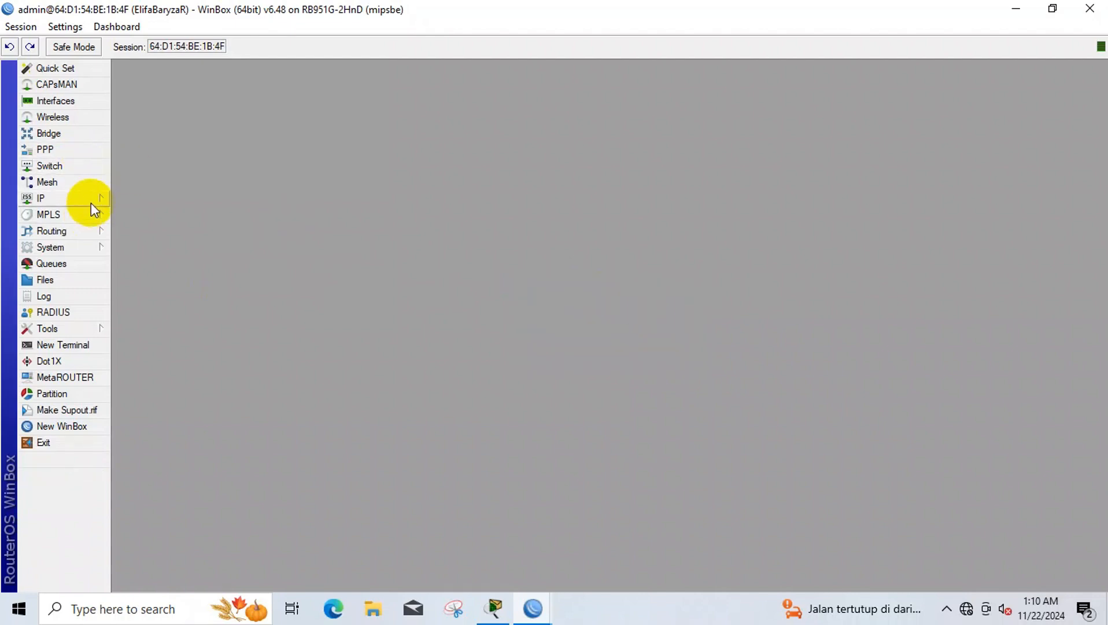
# - Add a new wireless security profile using dynamic keys with WPA PSK and WPA2 PSK enabled
pyautogui.click(55, 101)
pyautogui.click(53, 117)
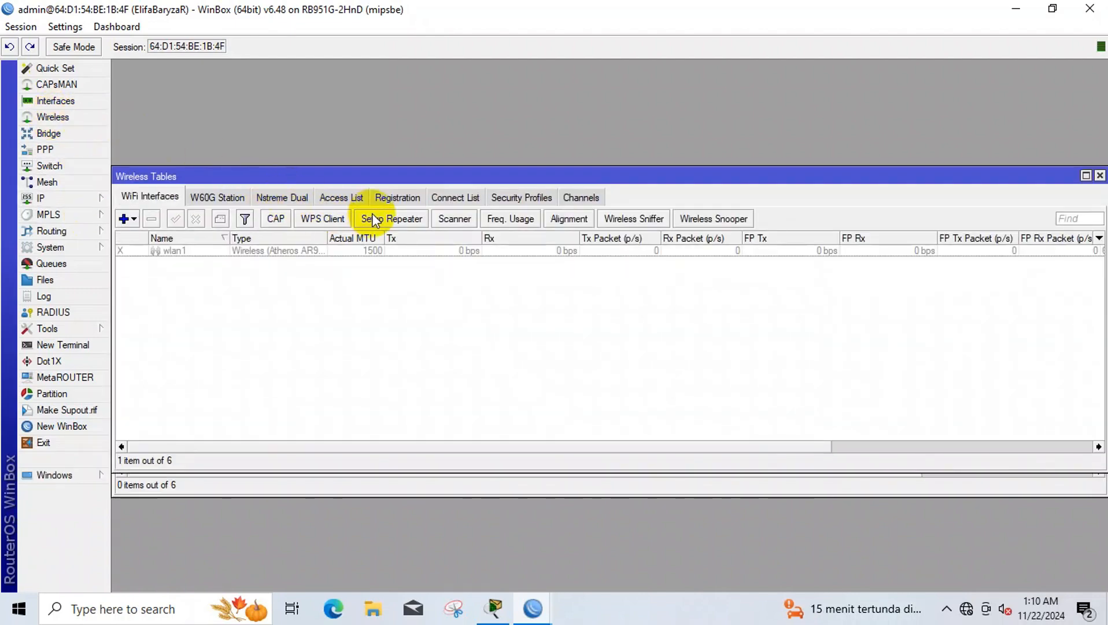
pyautogui.click(468, 196)
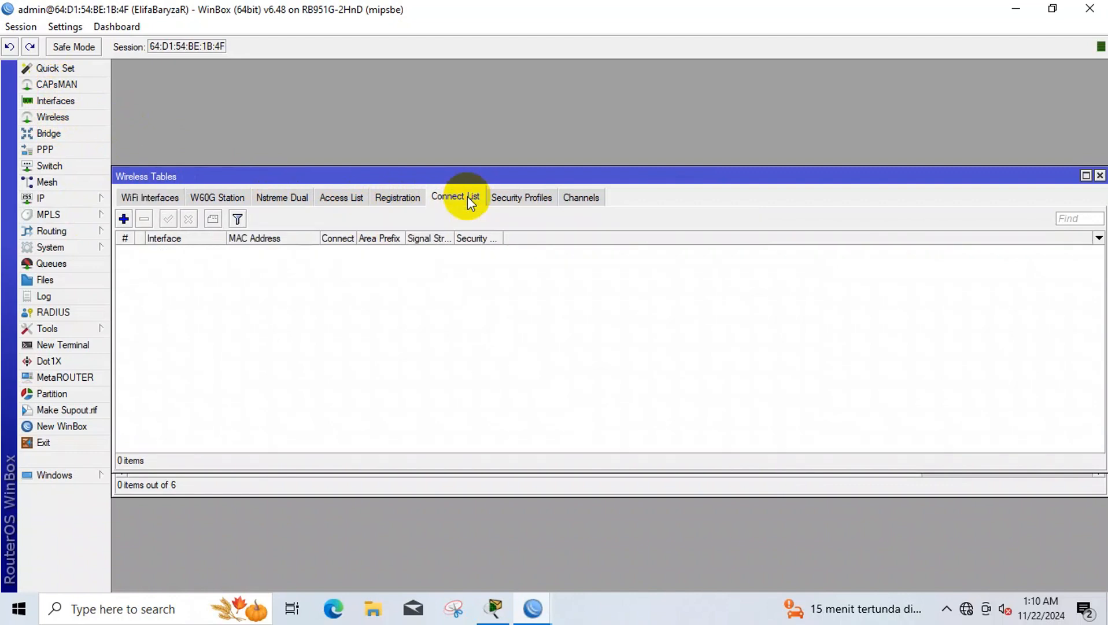
pyautogui.click(495, 199)
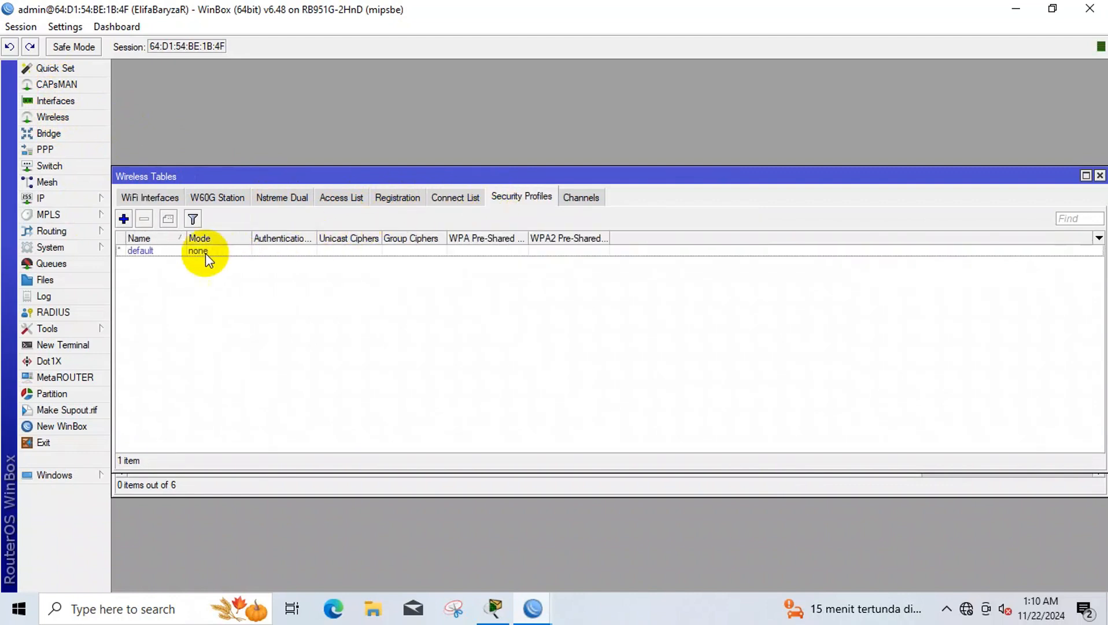
pyautogui.click(123, 219)
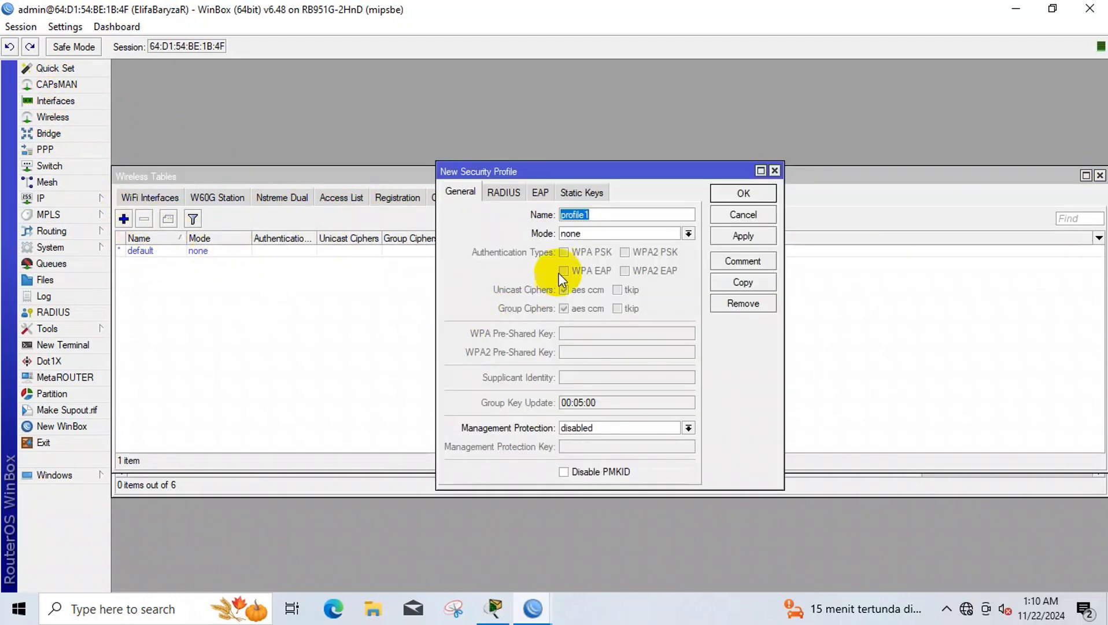
pyautogui.click(575, 230)
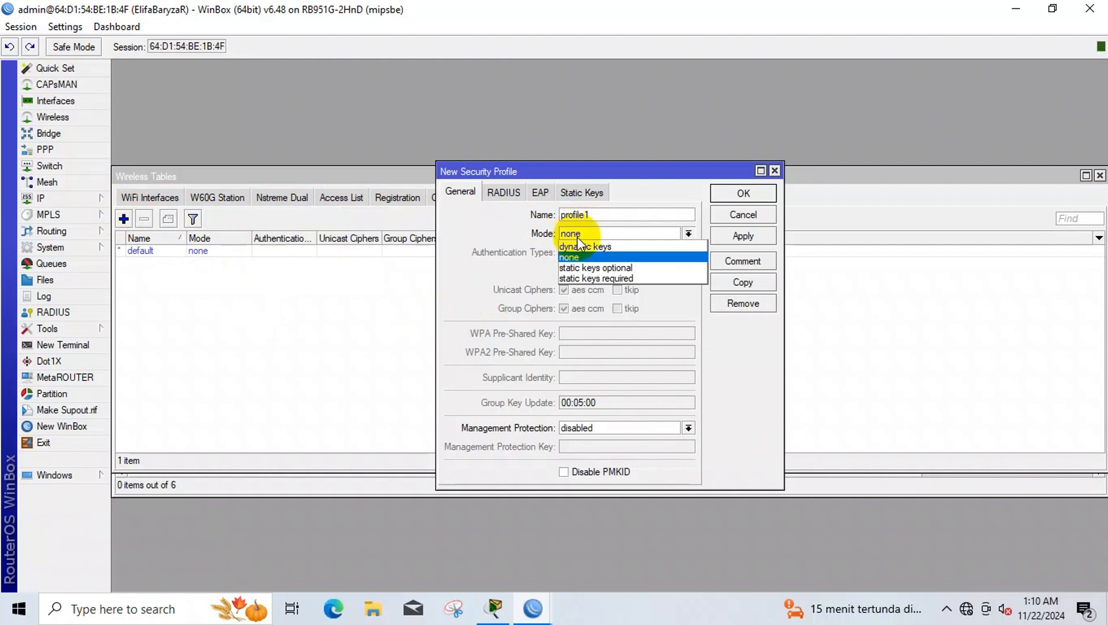
pyautogui.click(581, 247)
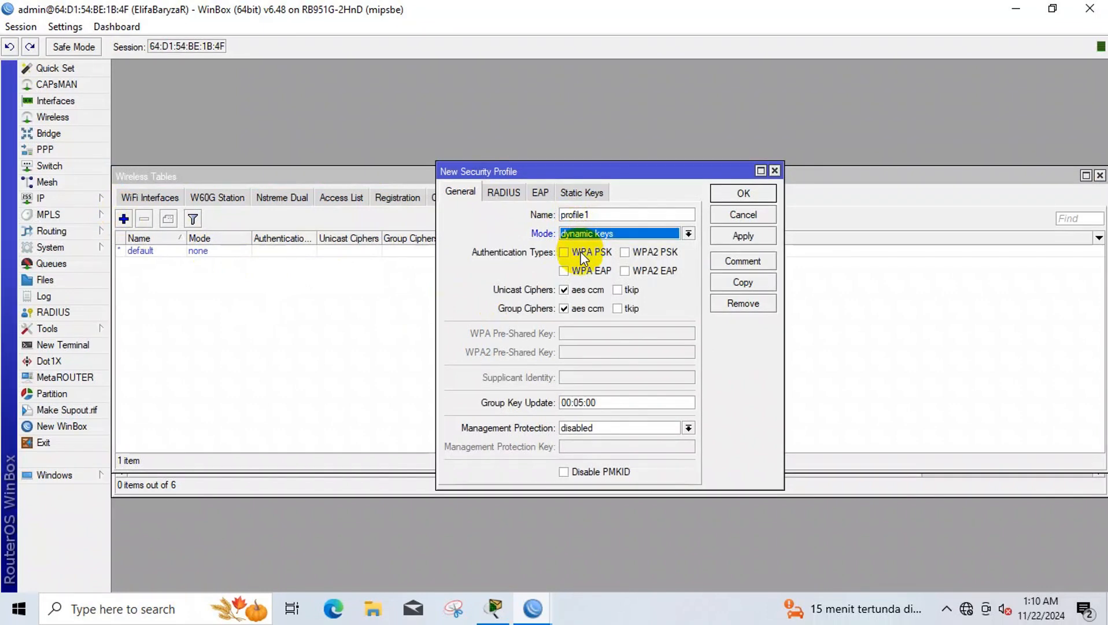
pyautogui.click(580, 252)
pyautogui.click(625, 253)
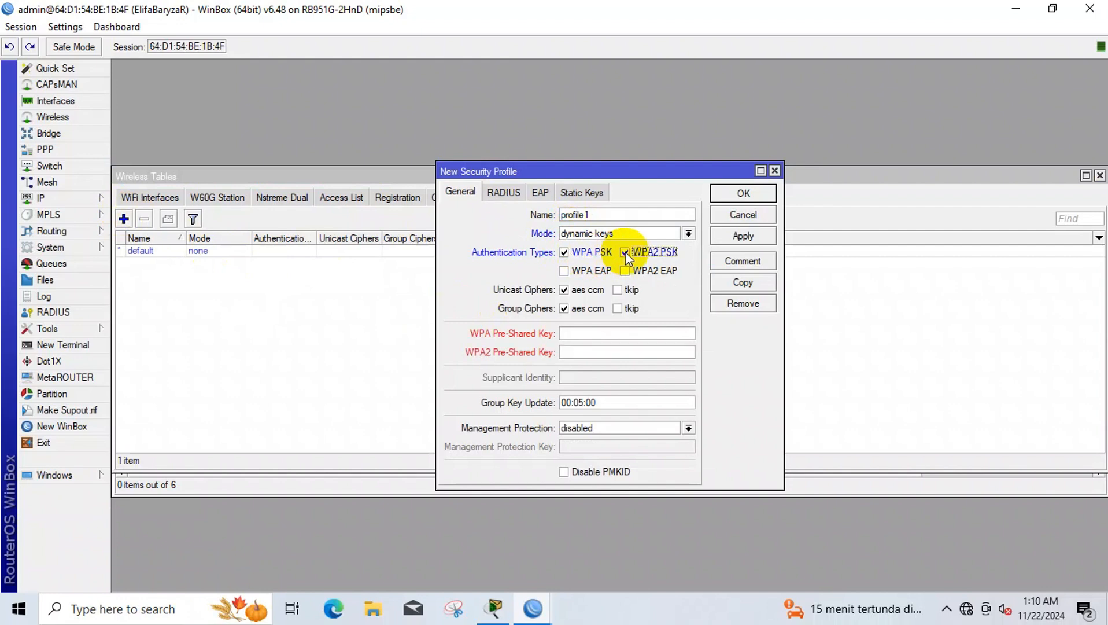
# - Enter matching WPA and WPA2 pre-shared keys and save profile1
pyautogui.click(618, 333)
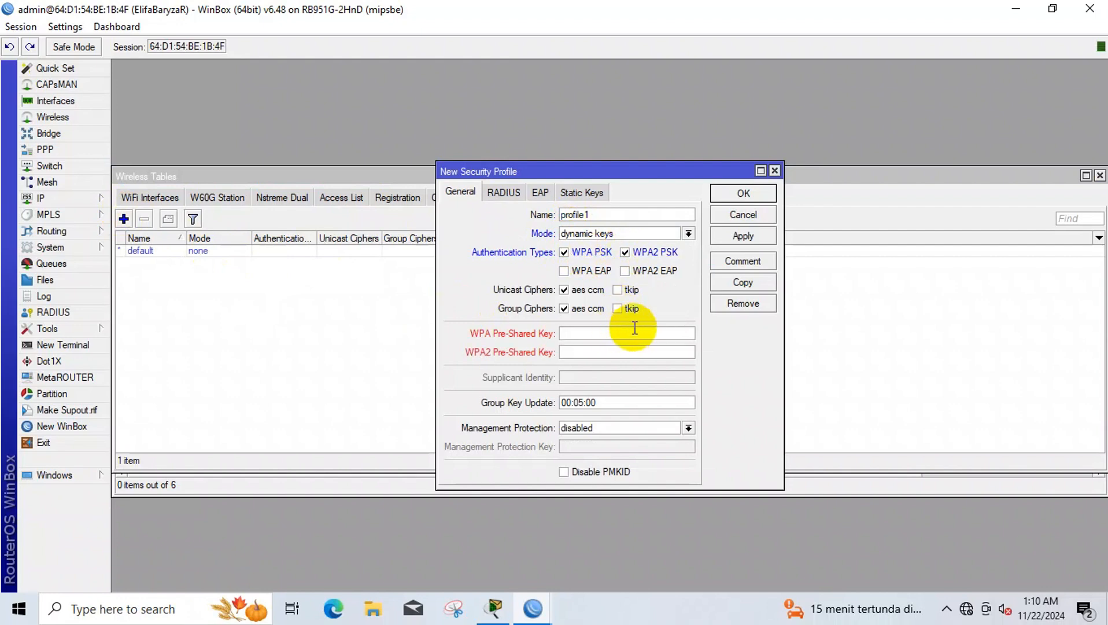
pyautogui.write('123456789+')
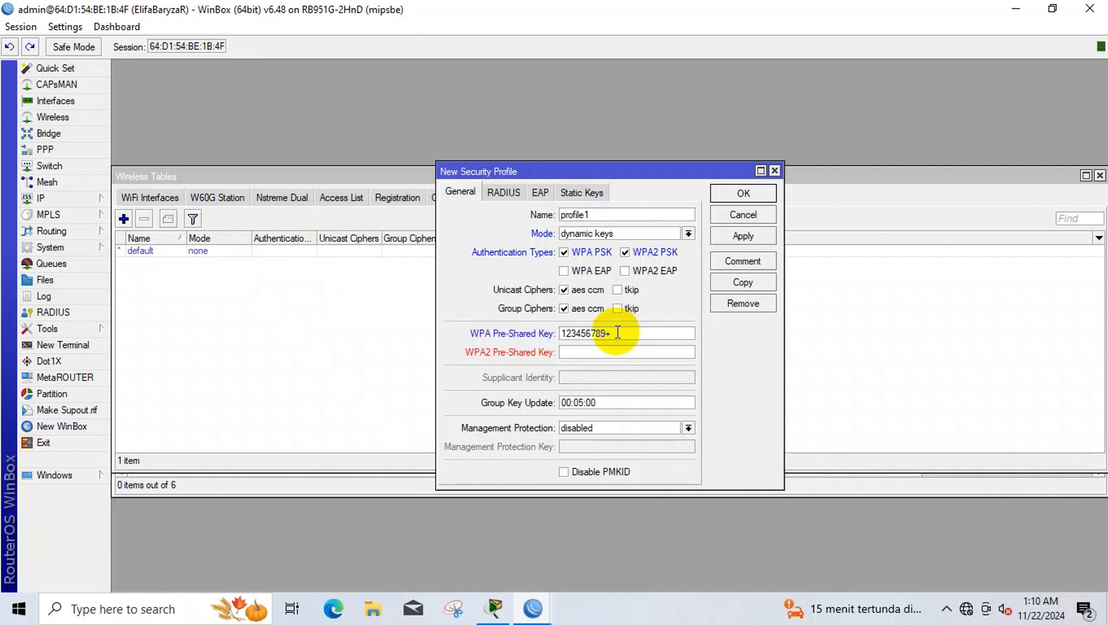
pyautogui.press('BackSpace')
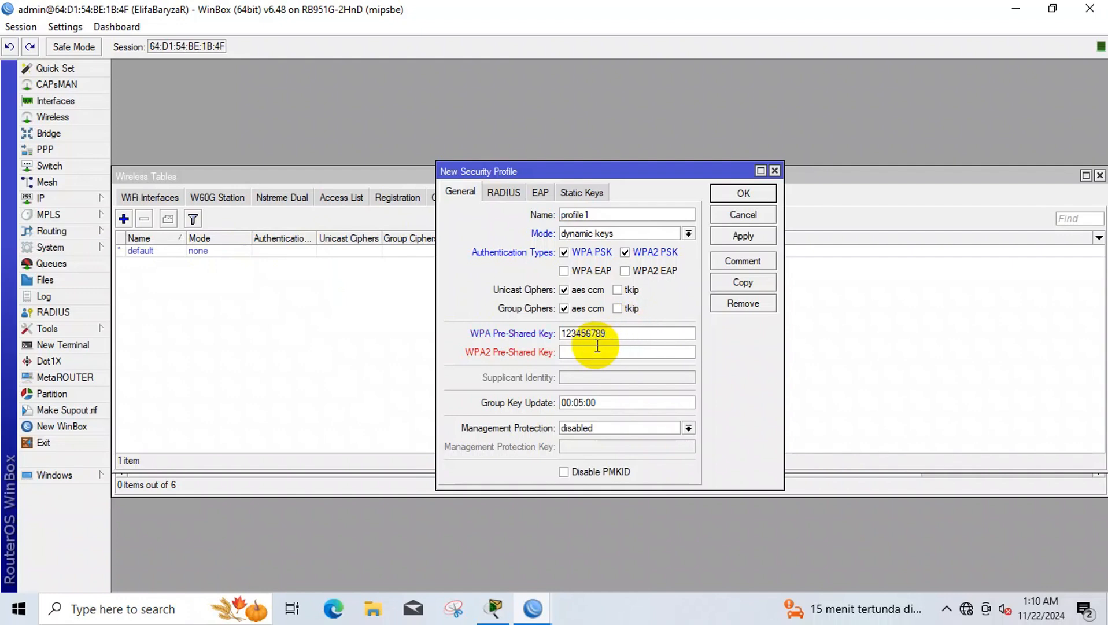
pyautogui.click(599, 352)
pyautogui.write('123456')
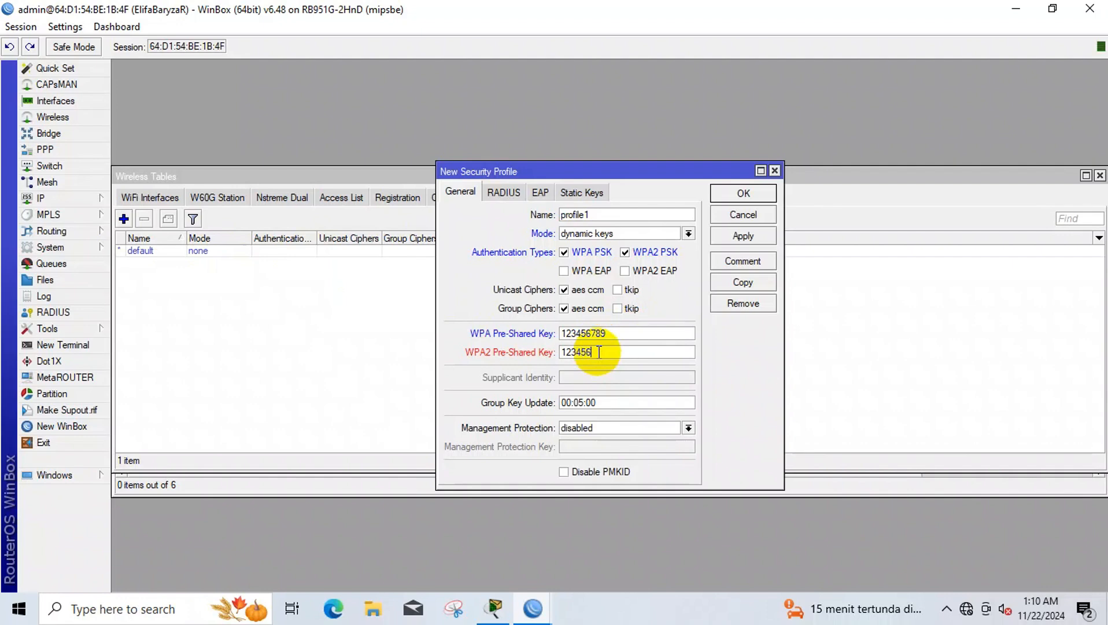
pyautogui.write('789')
pyautogui.click(741, 237)
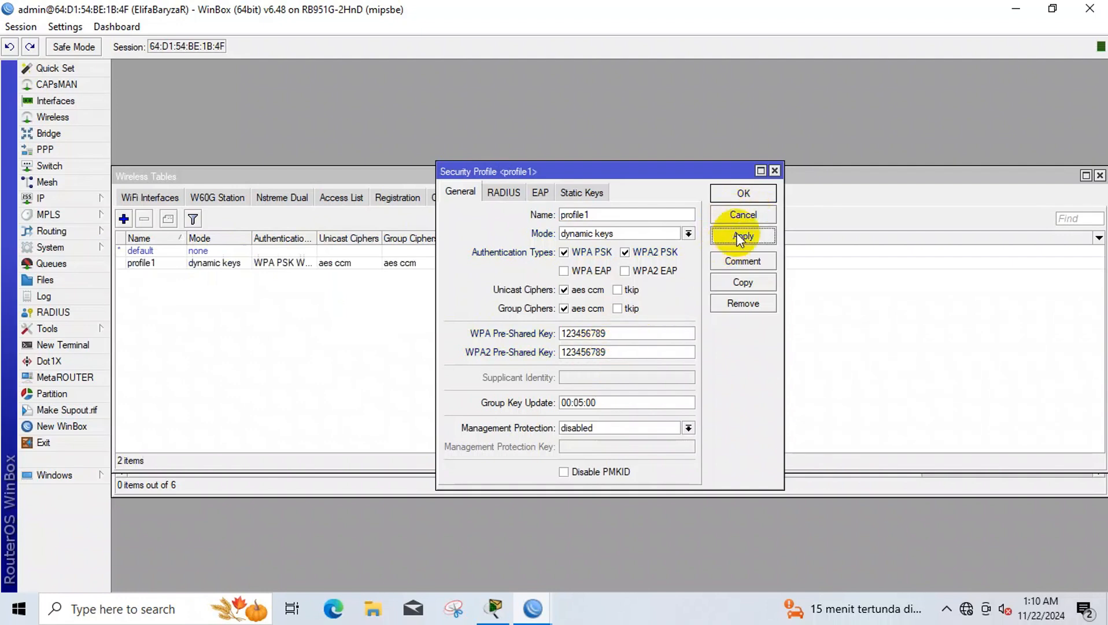
pyautogui.click(743, 193)
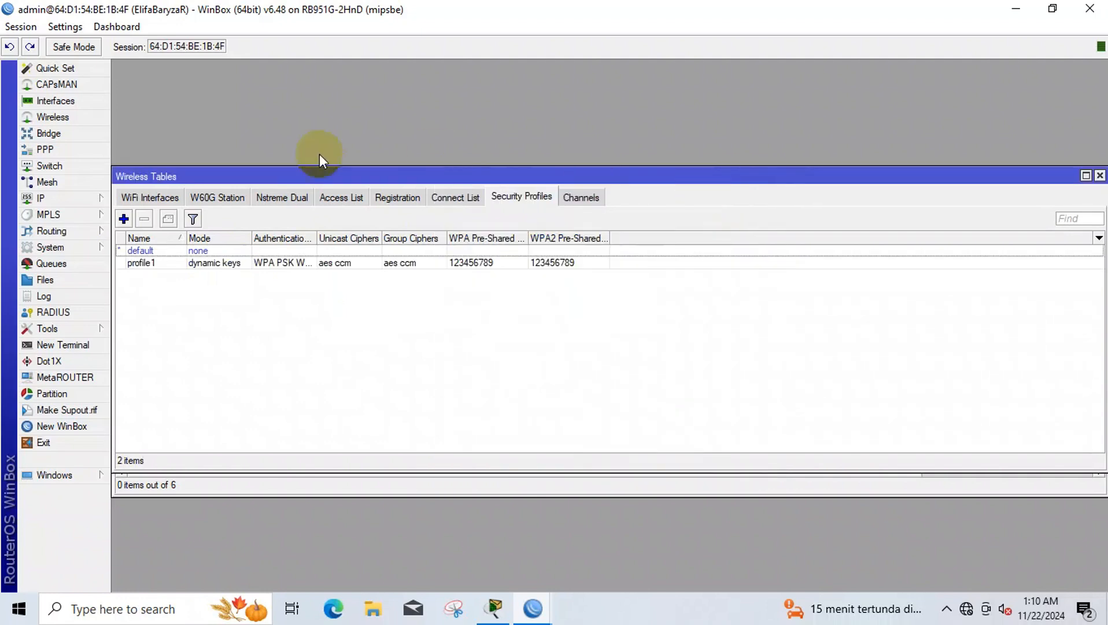
# - Enable wlan1 and connect it to the target network found by a wireless scan
pyautogui.click(177, 199)
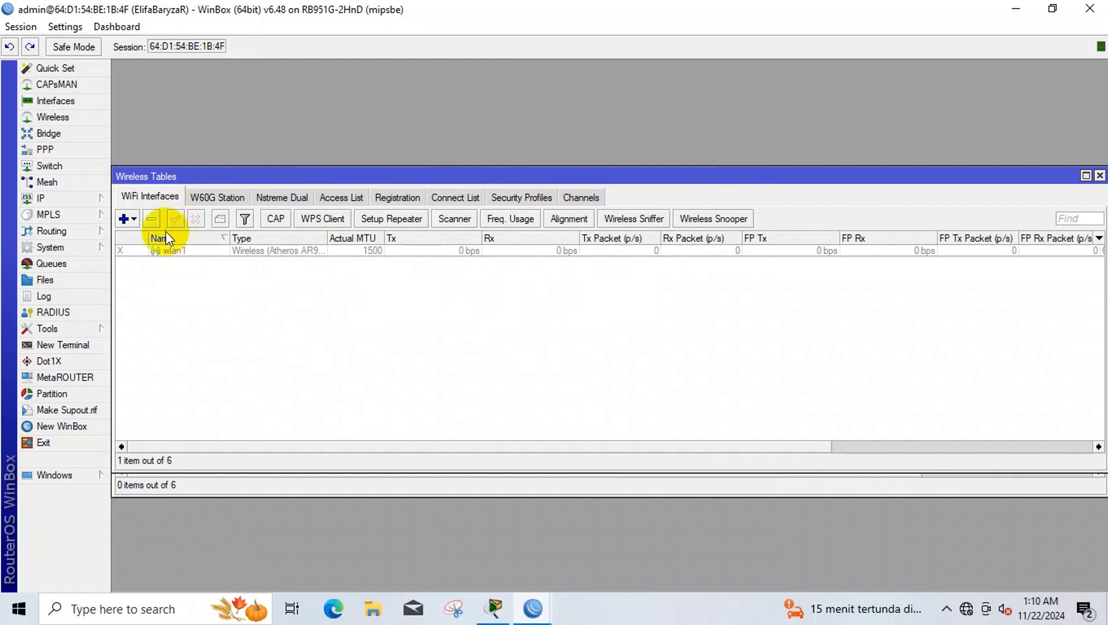
pyautogui.click(157, 251)
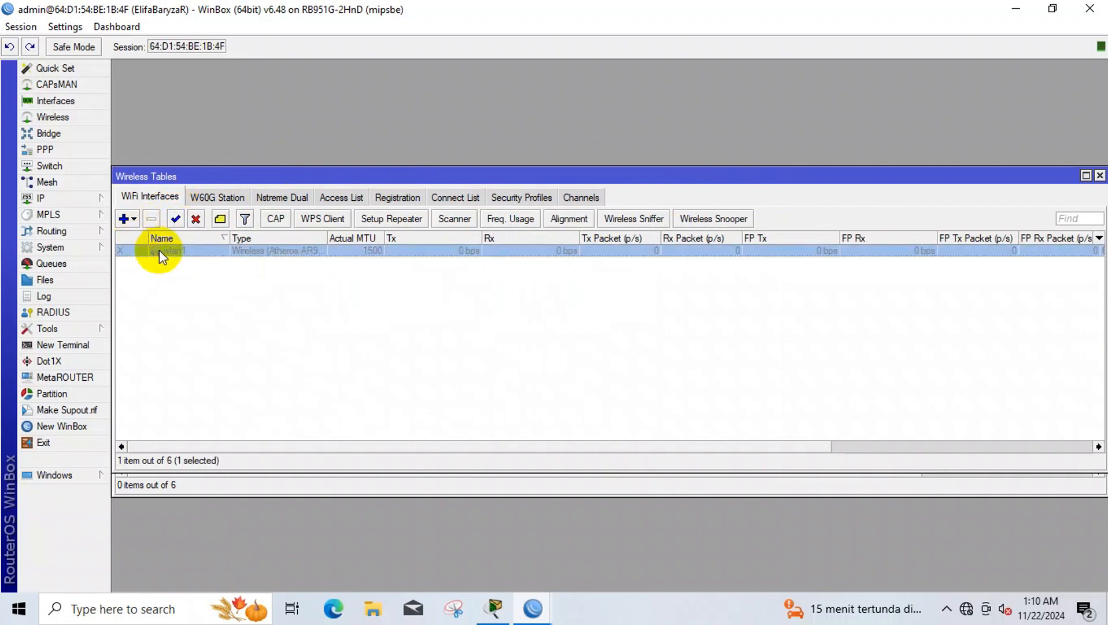
pyautogui.click(172, 221)
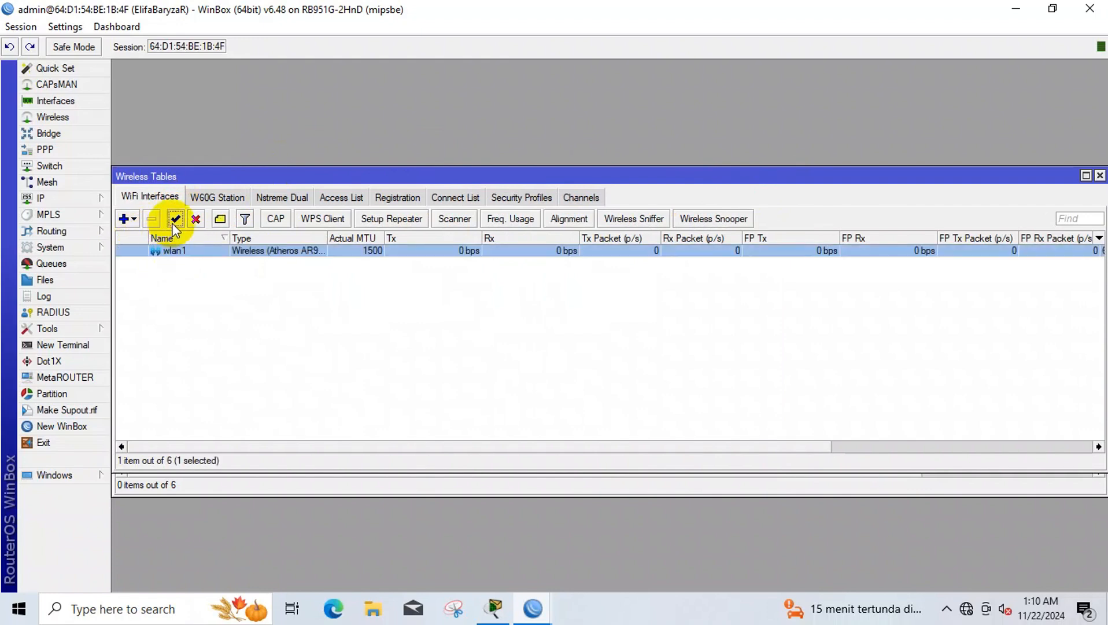
pyautogui.doubleClick(173, 253)
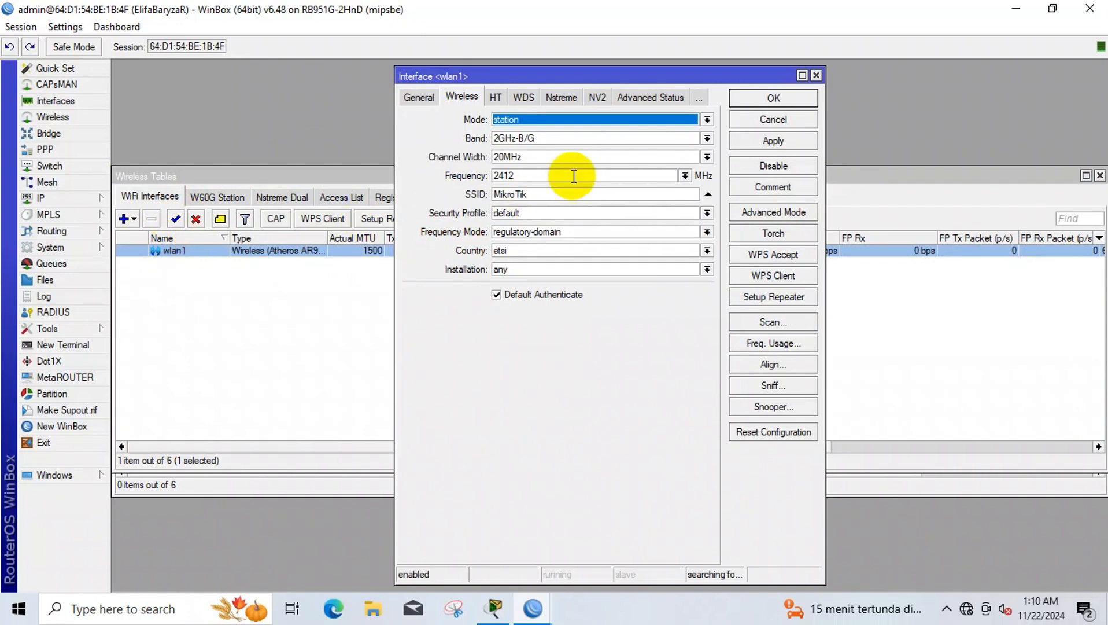
pyautogui.click(800, 325)
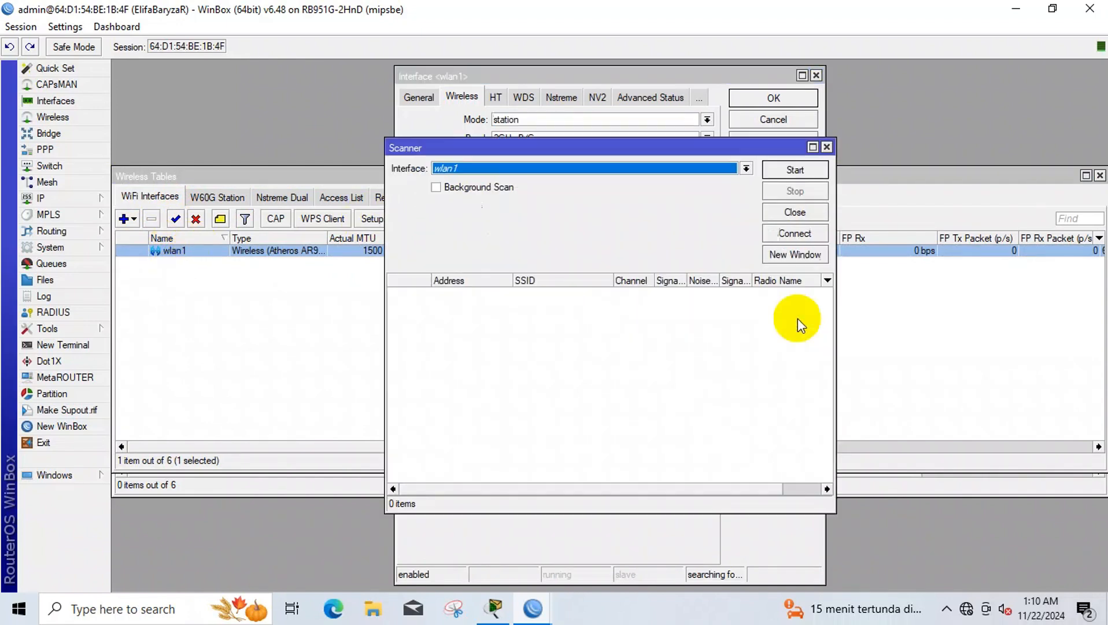
pyautogui.click(816, 168)
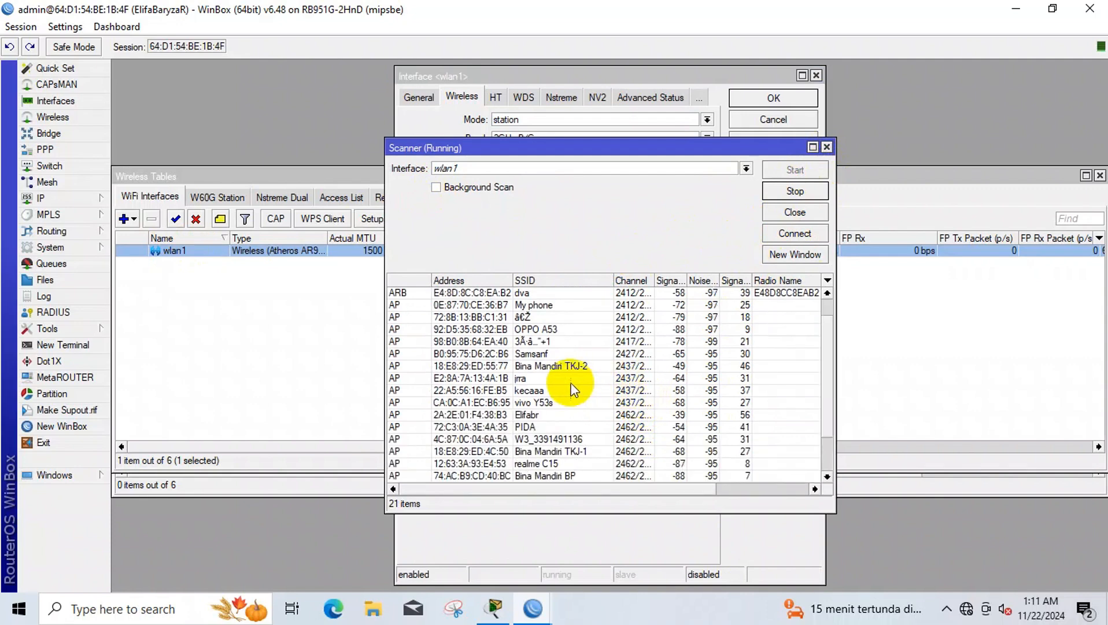
pyautogui.click(552, 415)
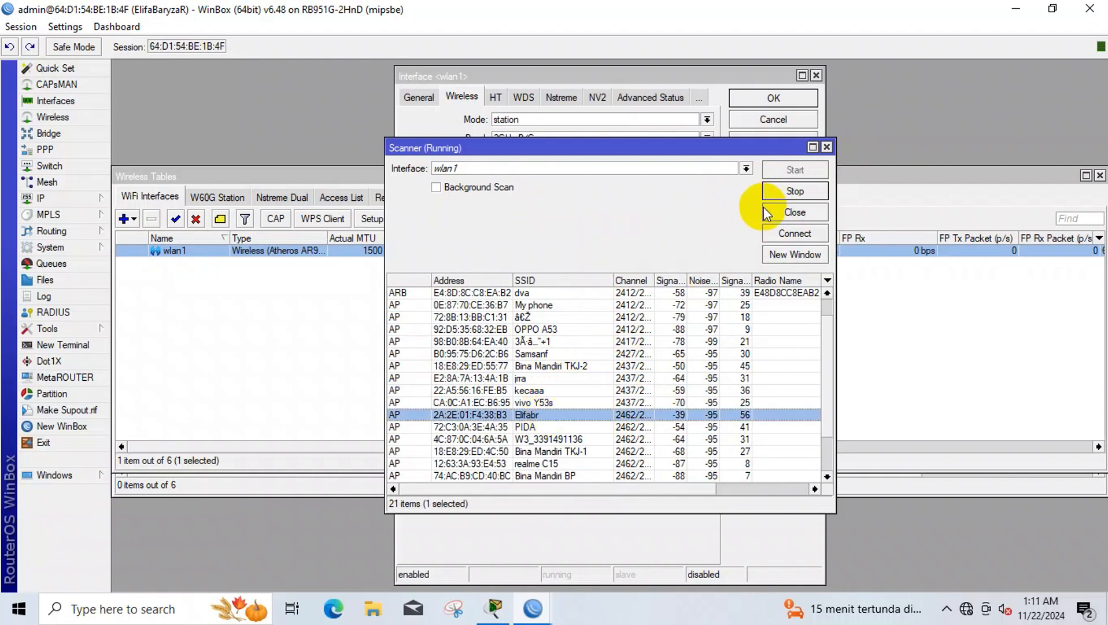
pyautogui.click(790, 227)
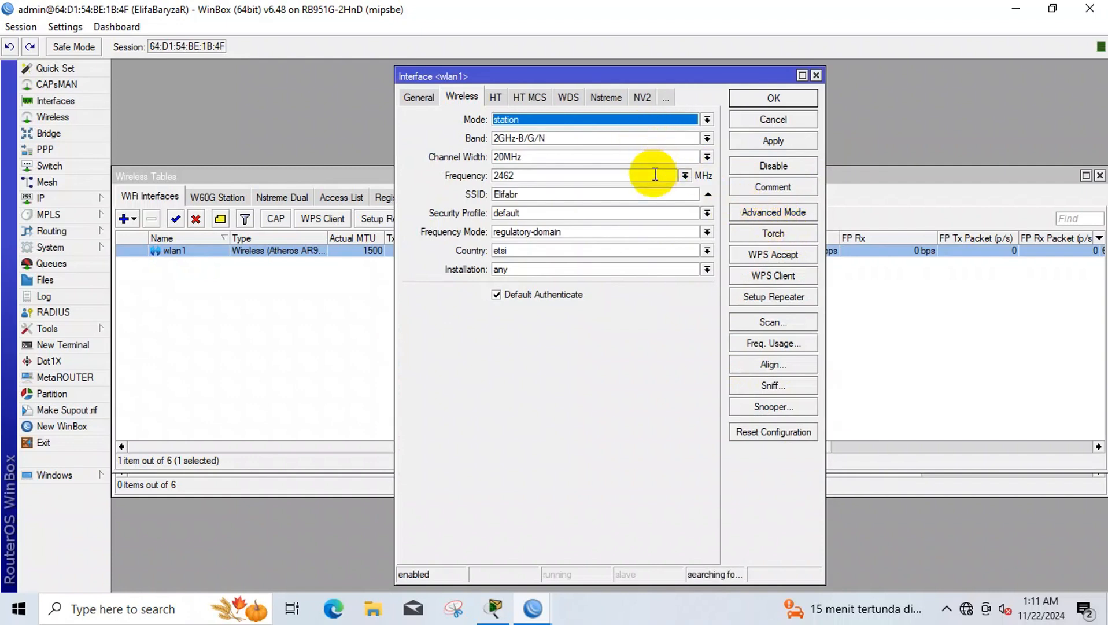
# - Set wlan1's security profile to profile1 and save its settings
pyautogui.click(649, 212)
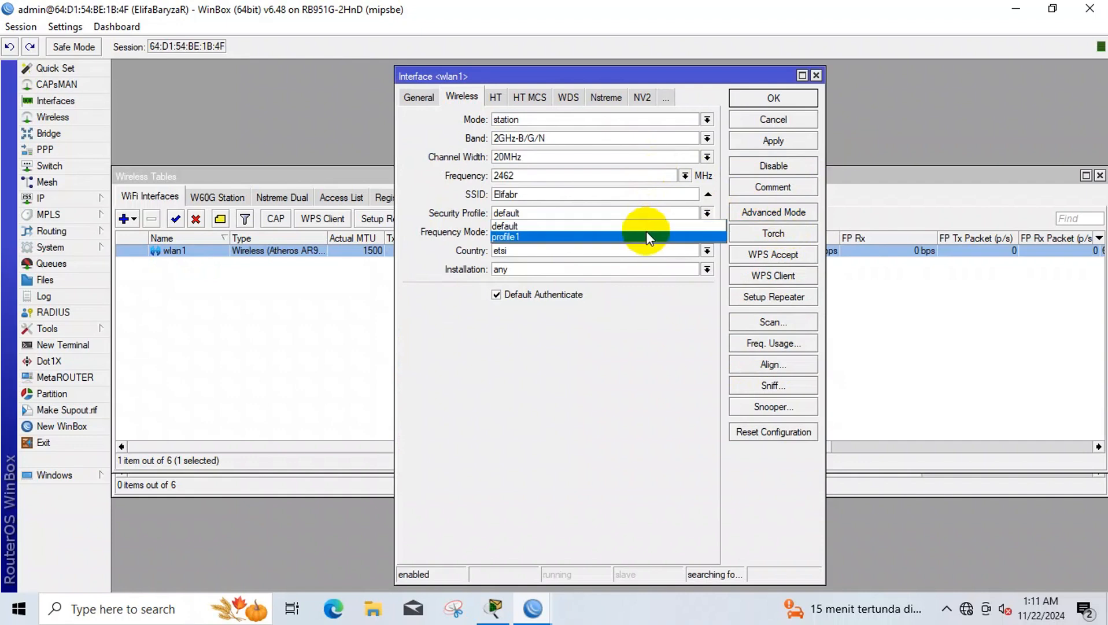
pyautogui.click(646, 232)
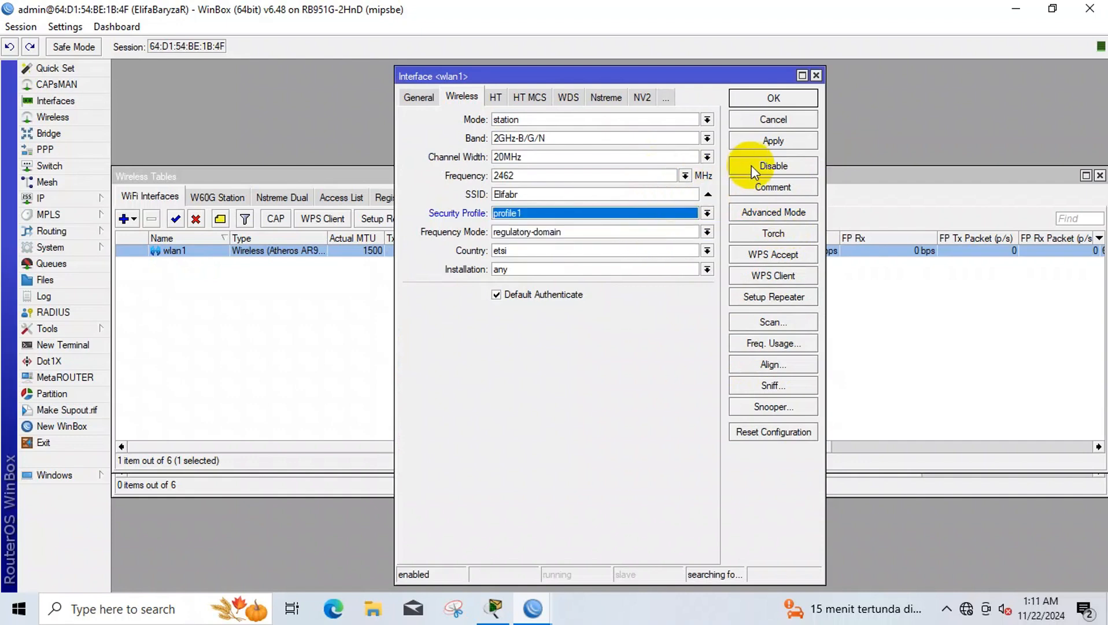
pyautogui.click(776, 141)
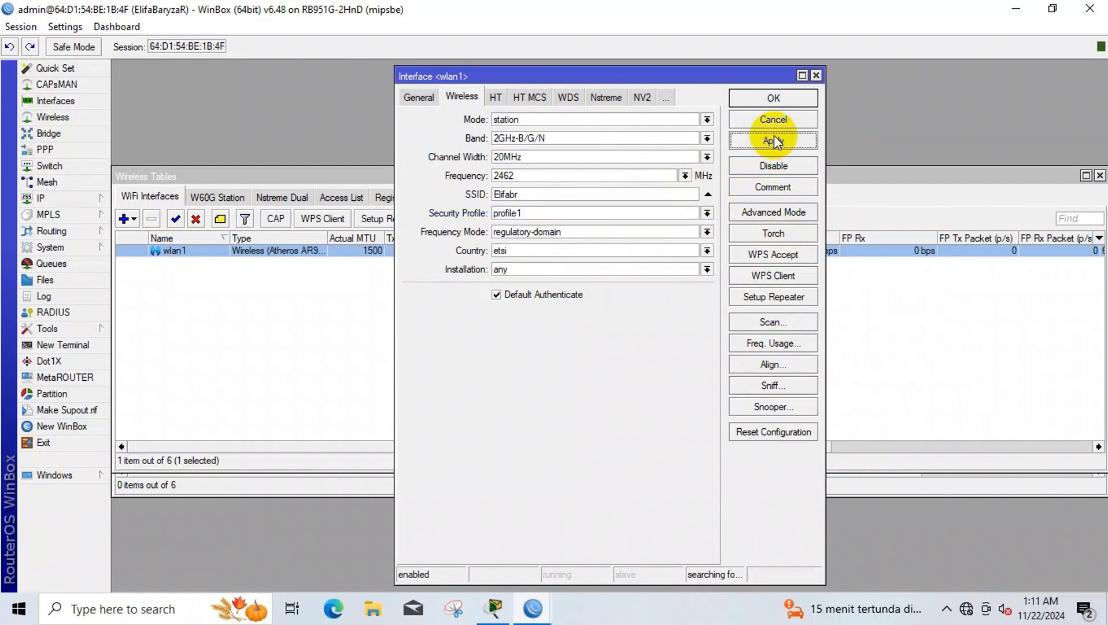
pyautogui.click(774, 101)
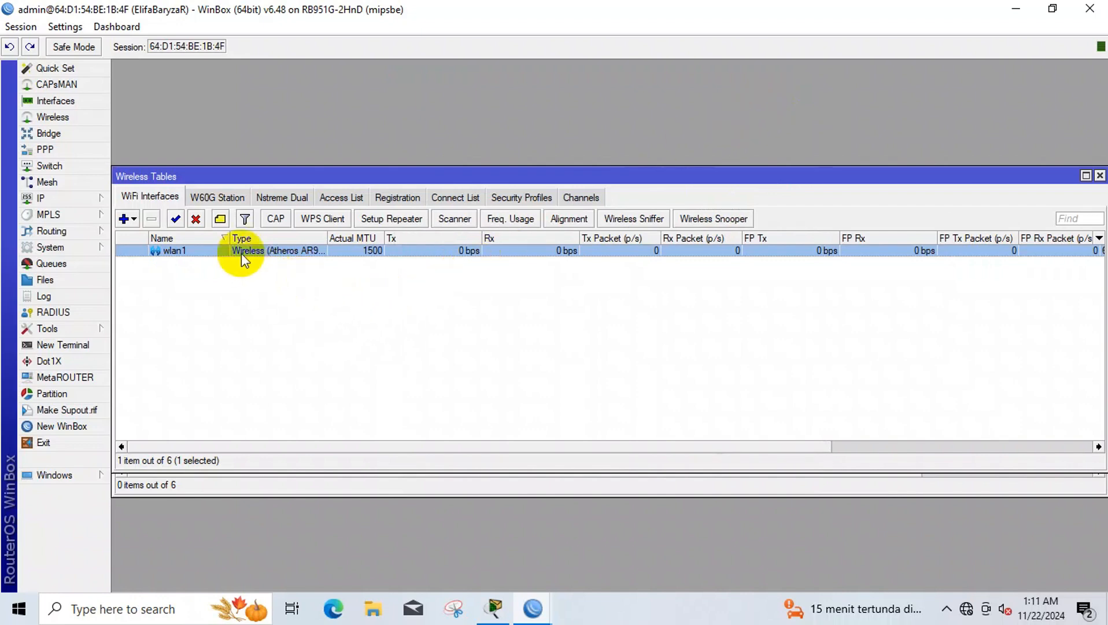
# - Create VLAN interface vlan1 with VLAN ID 1 on ether2
pyautogui.click(89, 103)
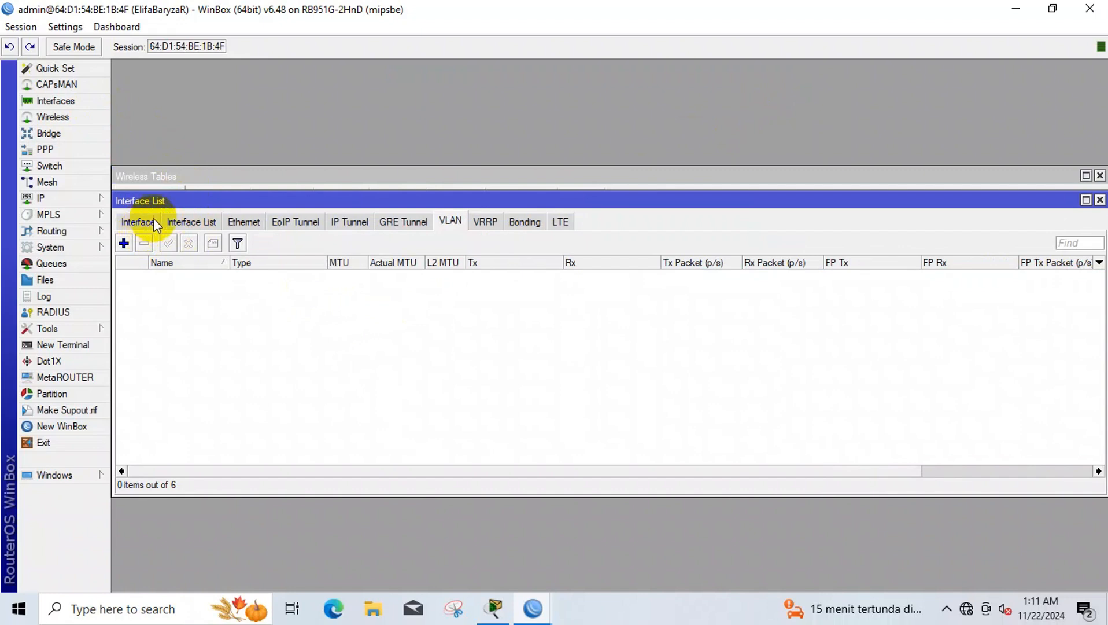
pyautogui.click(125, 243)
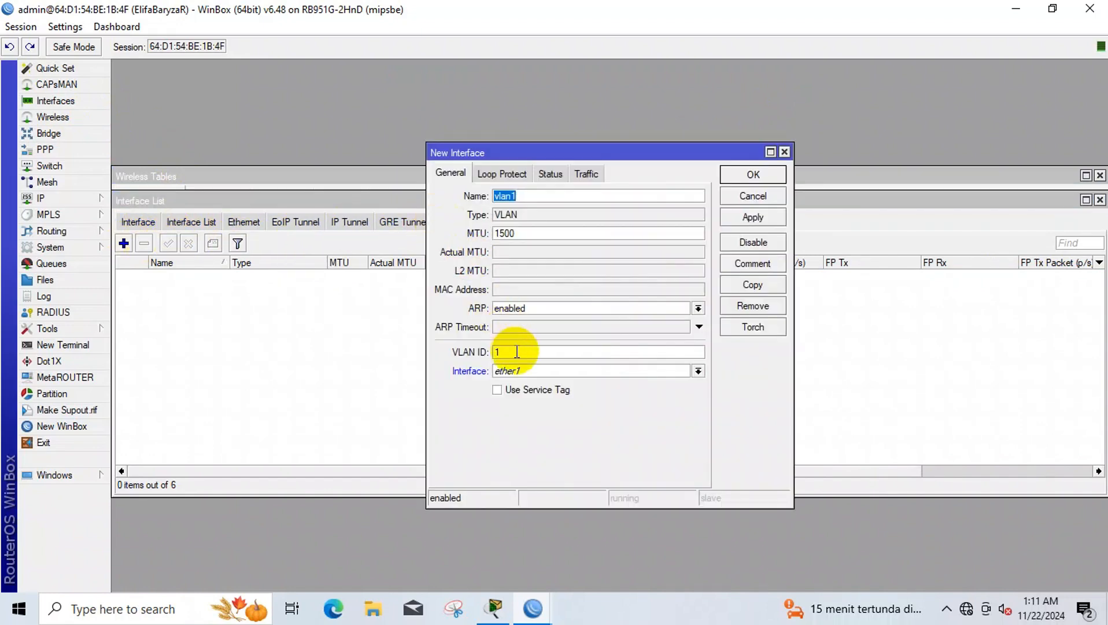
pyautogui.click(519, 371)
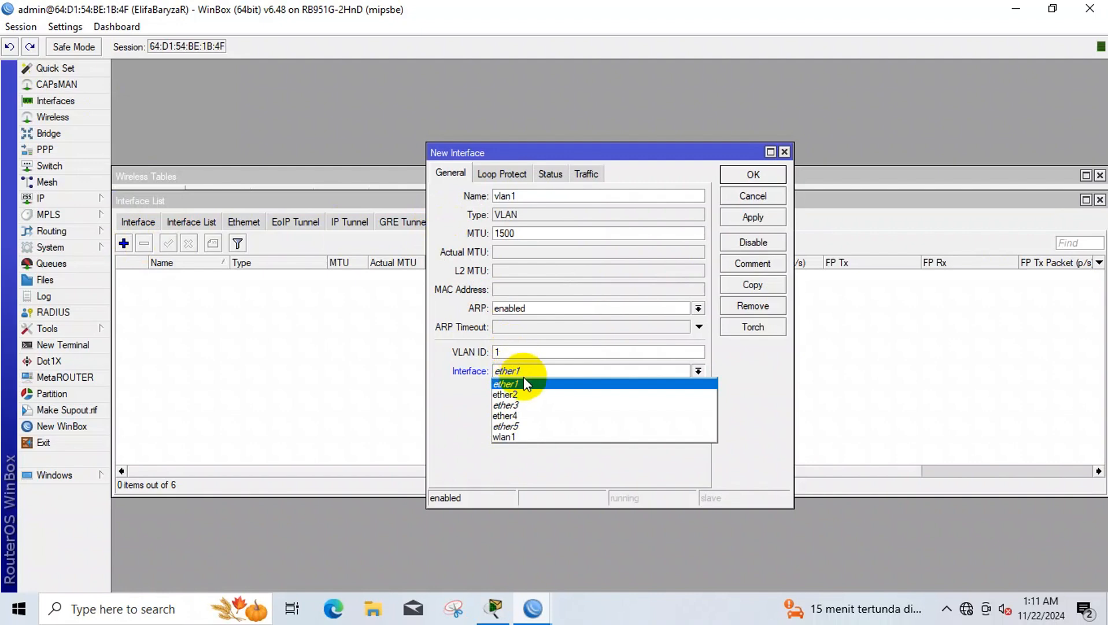
pyautogui.click(526, 394)
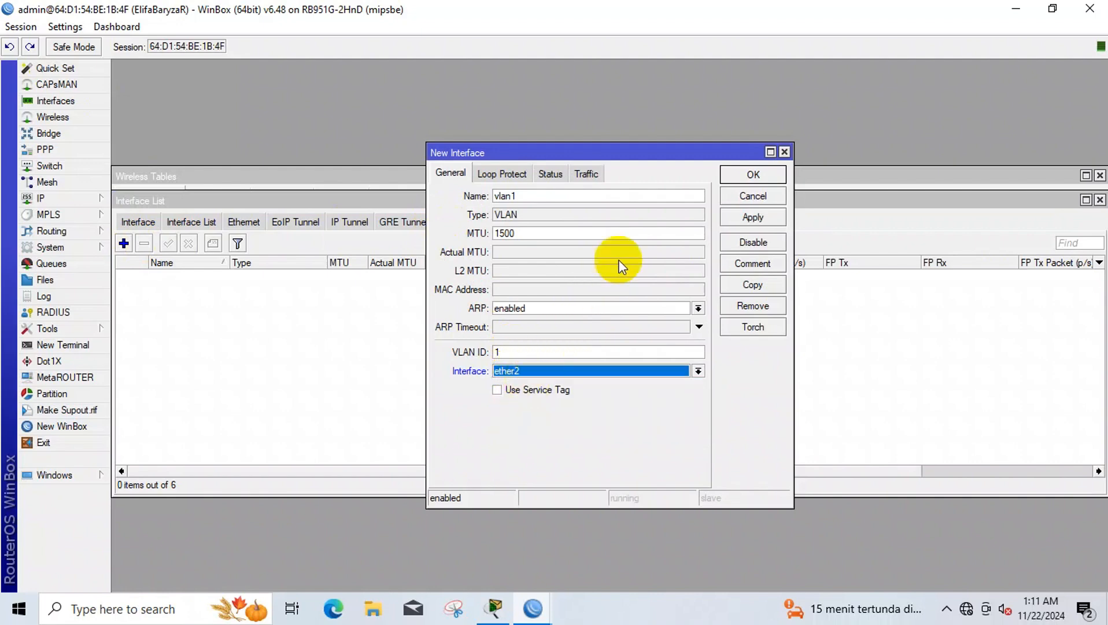
pyautogui.click(729, 220)
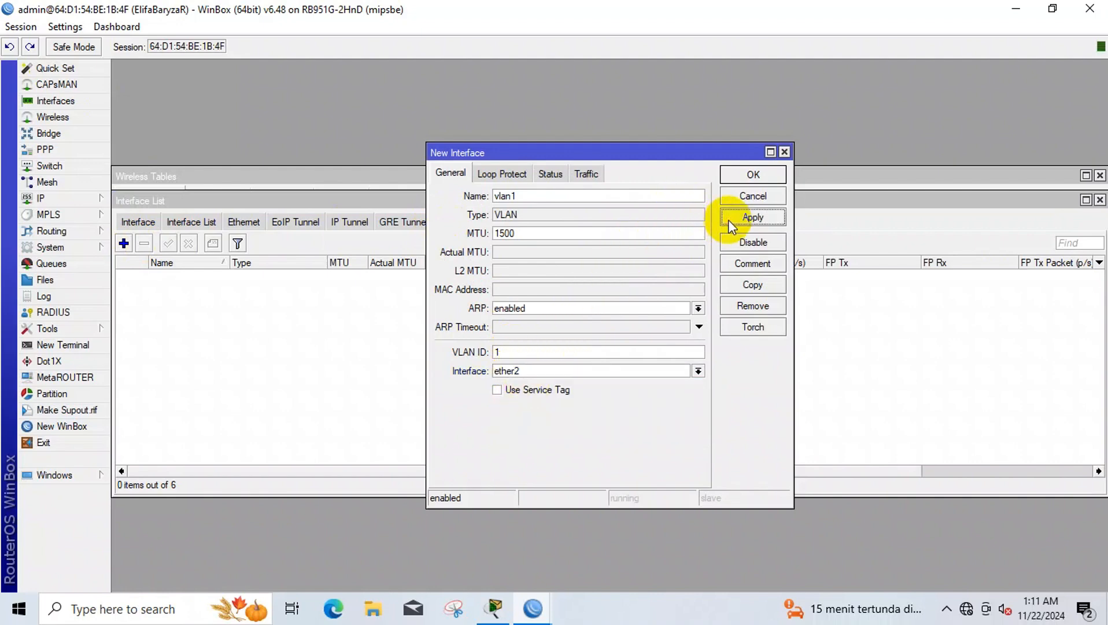
# - Copy vlan1 into vlan10 with VLAN ID 10 on ether2
pyautogui.click(753, 286)
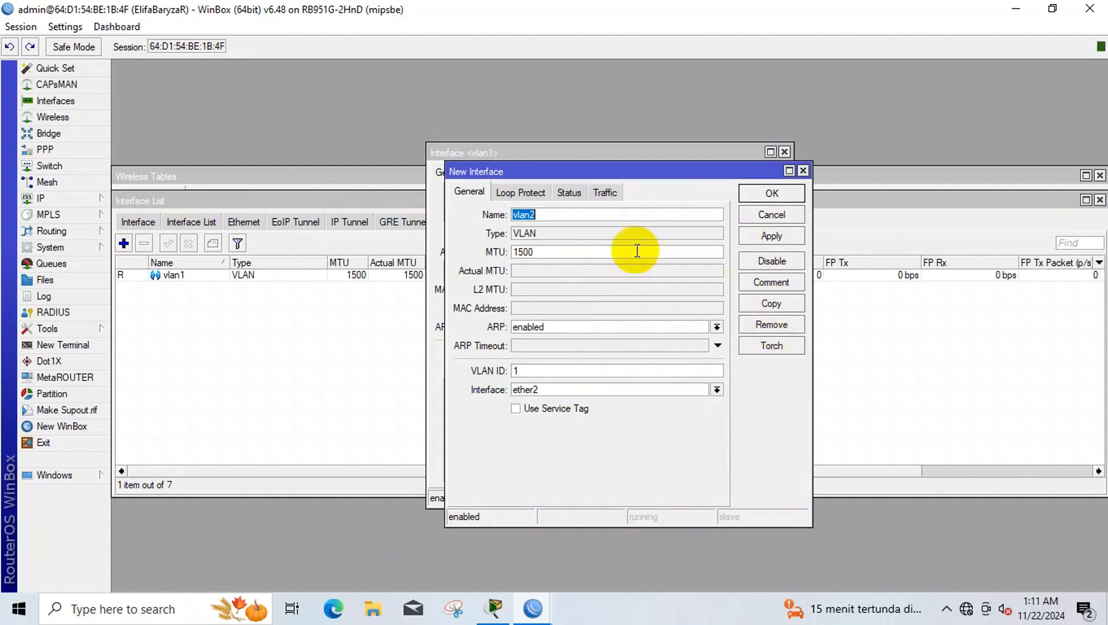
pyautogui.click(575, 219)
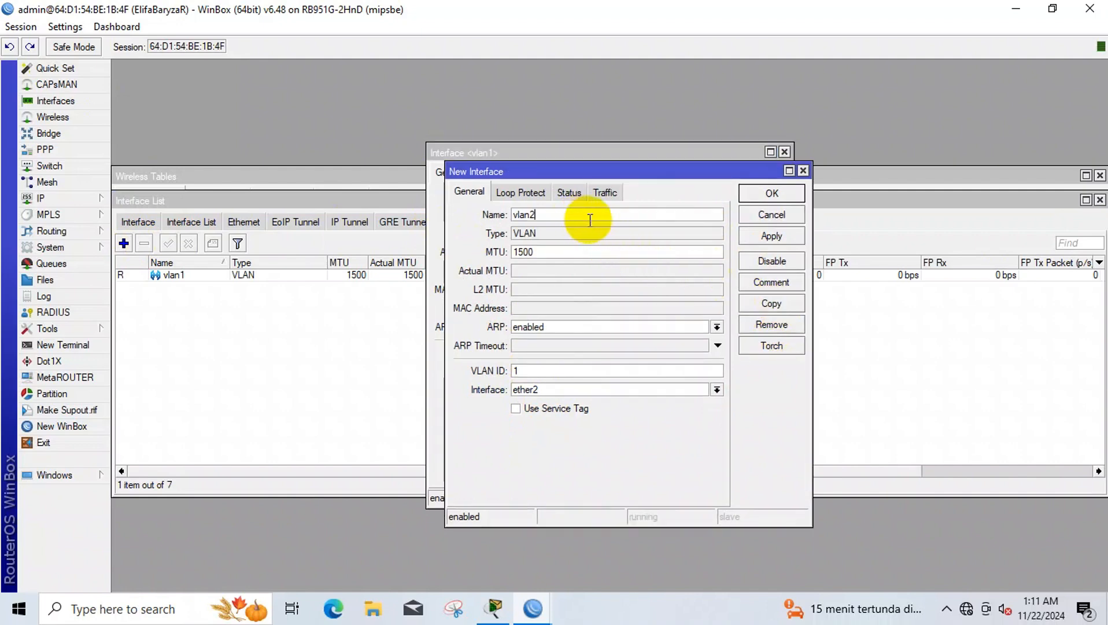
pyautogui.press('BackSpace')
pyautogui.write('10')
pyautogui.click(542, 371)
pyautogui.write('0')
pyautogui.click(535, 389)
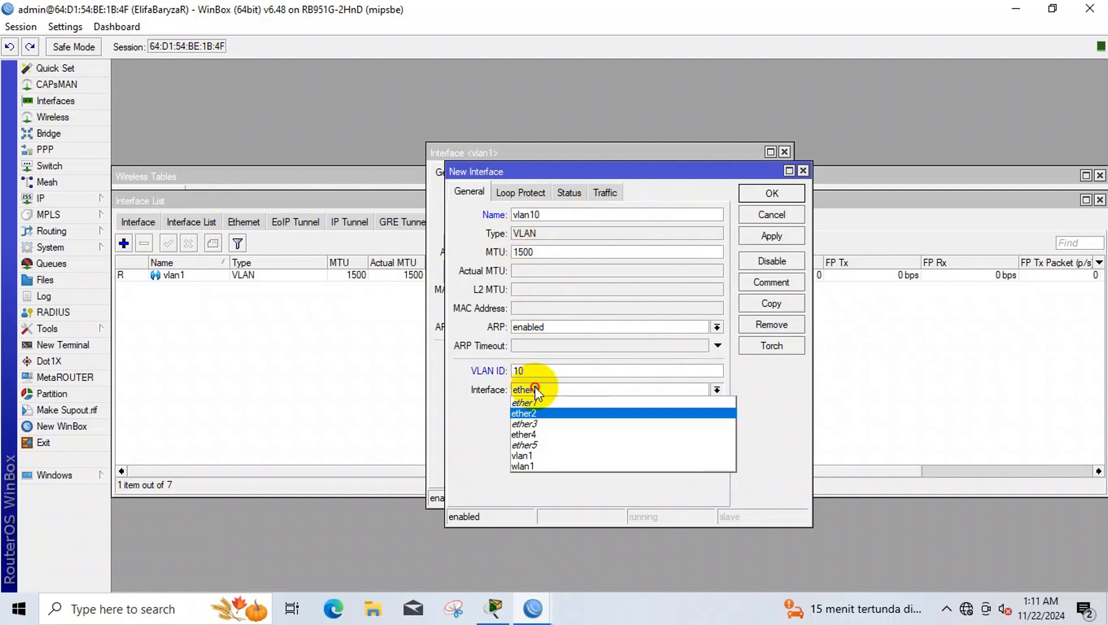
pyautogui.click(772, 235)
# - Copy vlan10 into vlan20 with VLAN ID 20
pyautogui.click(772, 303)
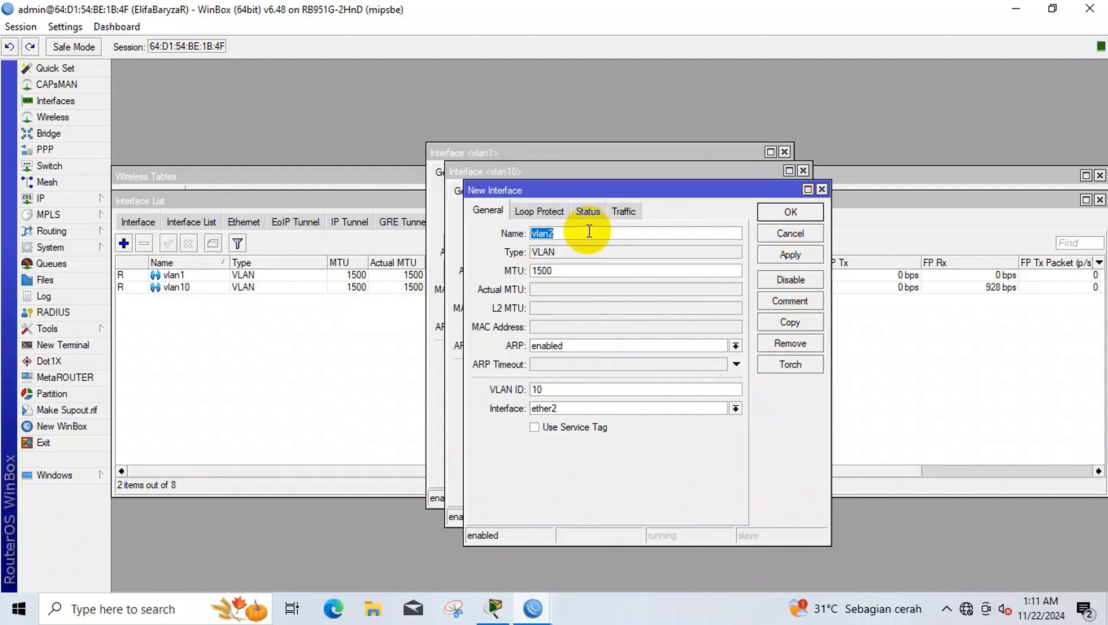
pyautogui.click(596, 235)
pyautogui.write('0')
pyautogui.click(537, 388)
pyautogui.press('BackSpace')
pyautogui.write('0')
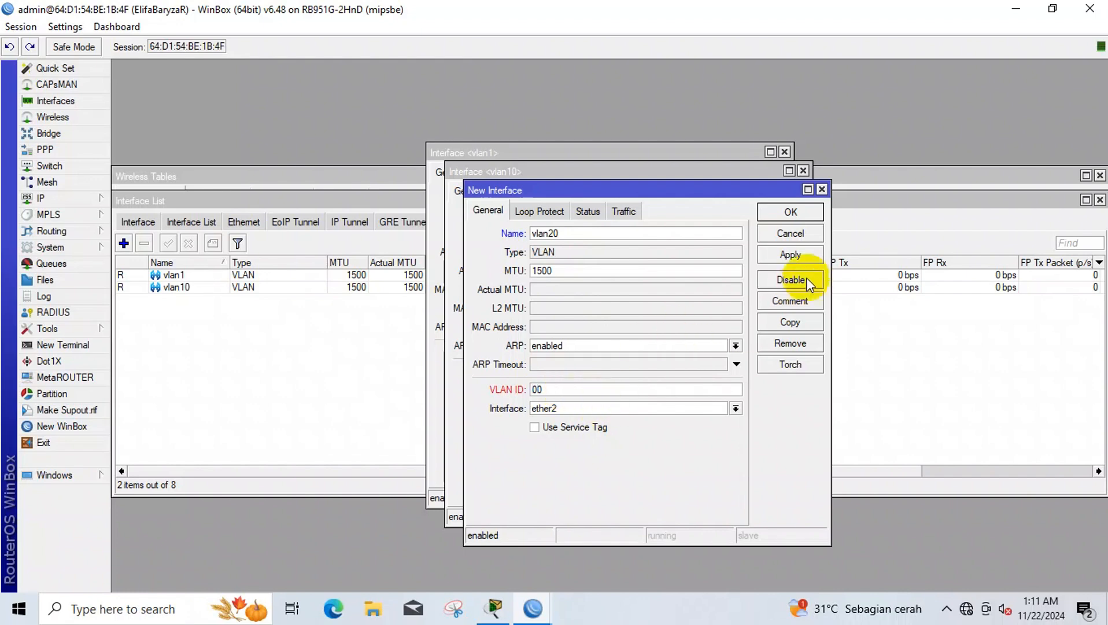
pyautogui.write('2')
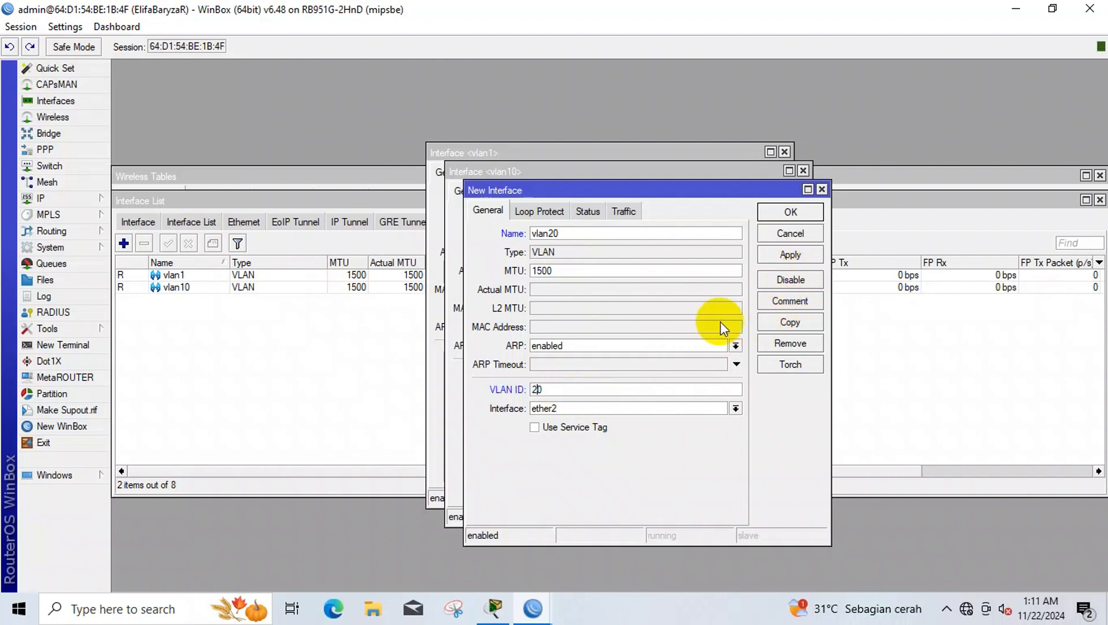
pyautogui.click(808, 256)
# - Copy vlan20 into vlan30 with VLAN ID 30 and close the VLAN dialogs
pyautogui.click(804, 322)
pyautogui.click(606, 252)
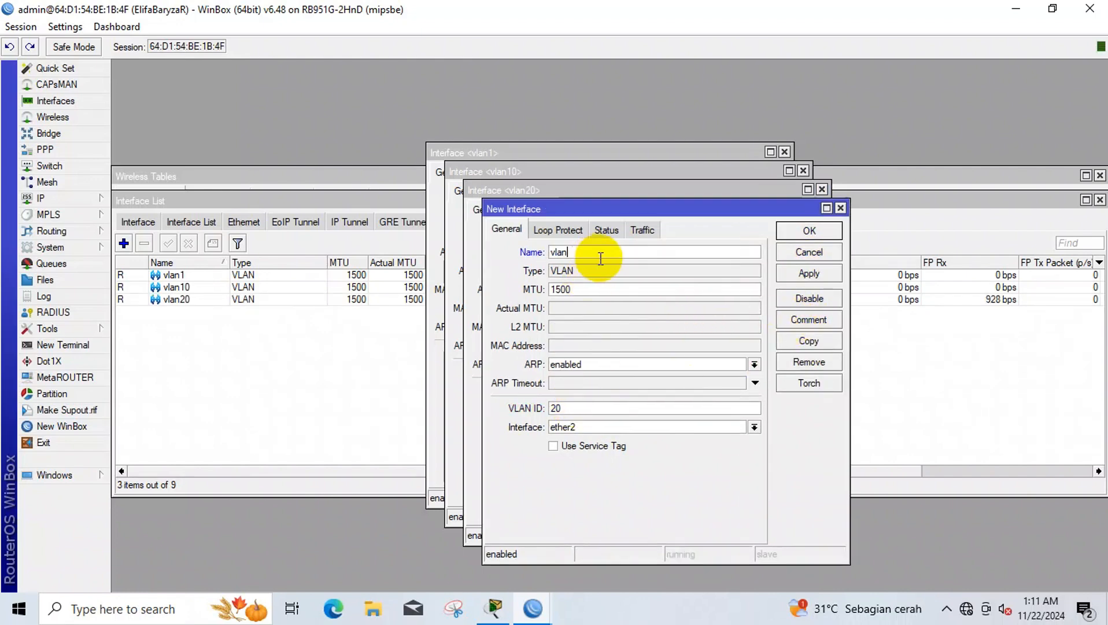
pyautogui.press('BackSpace')
pyautogui.write('30')
pyautogui.click(557, 411)
pyautogui.press('BackSpace')
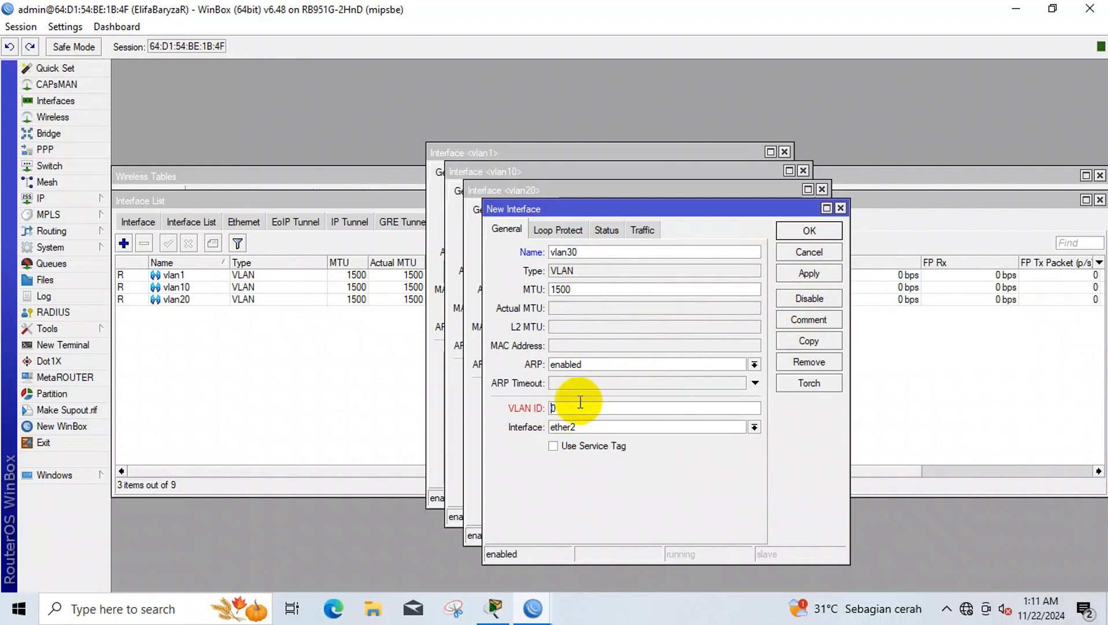
pyautogui.write('3')
pyautogui.click(821, 275)
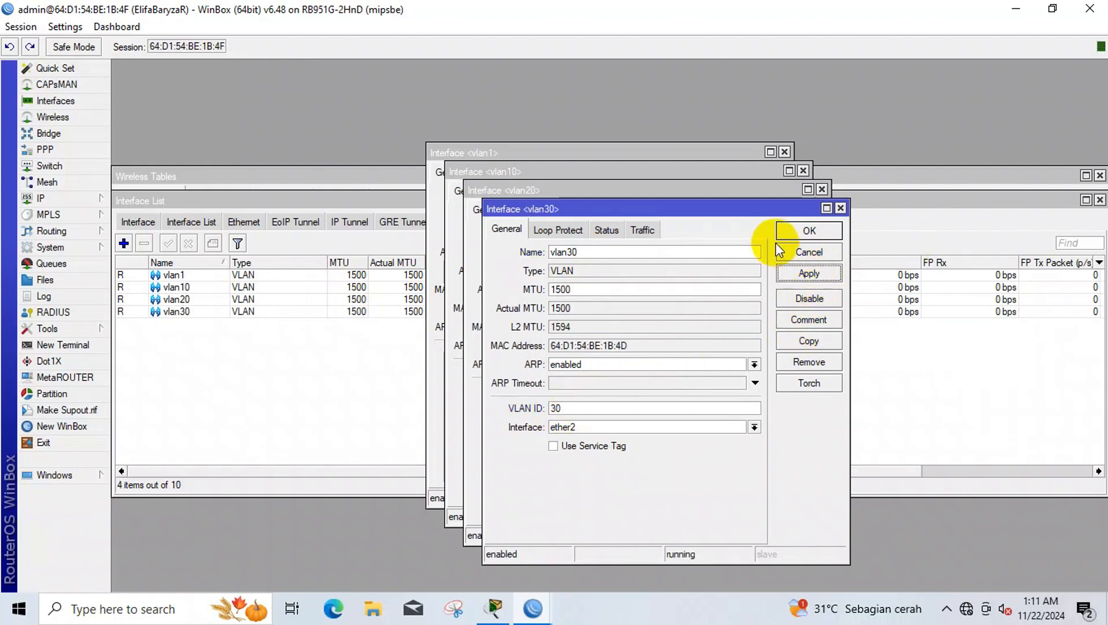
pyautogui.click(827, 232)
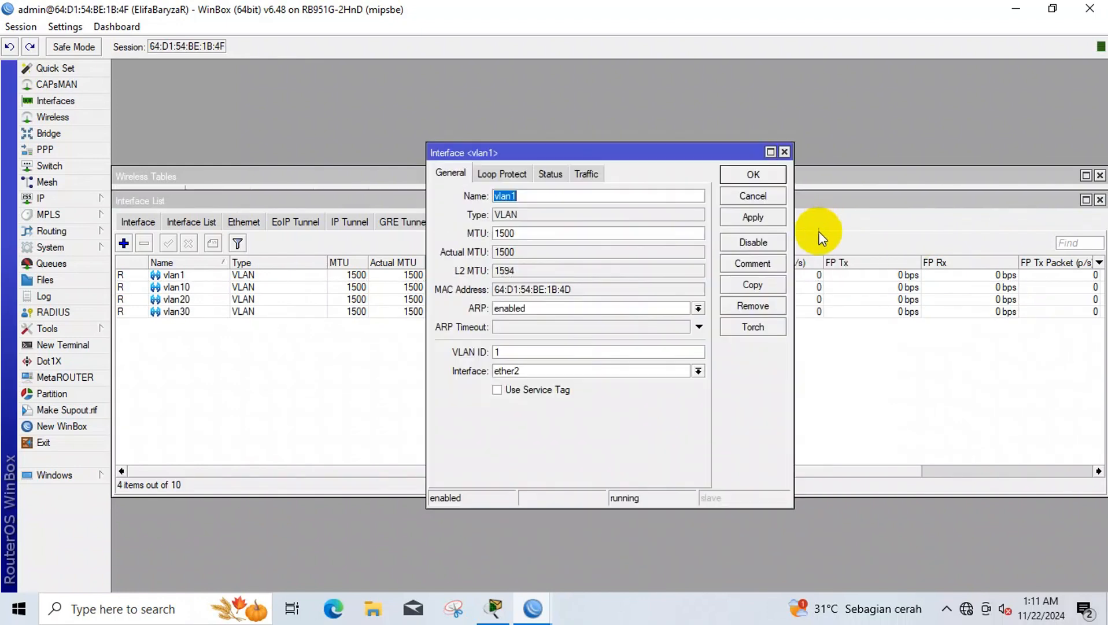
pyautogui.click(778, 151)
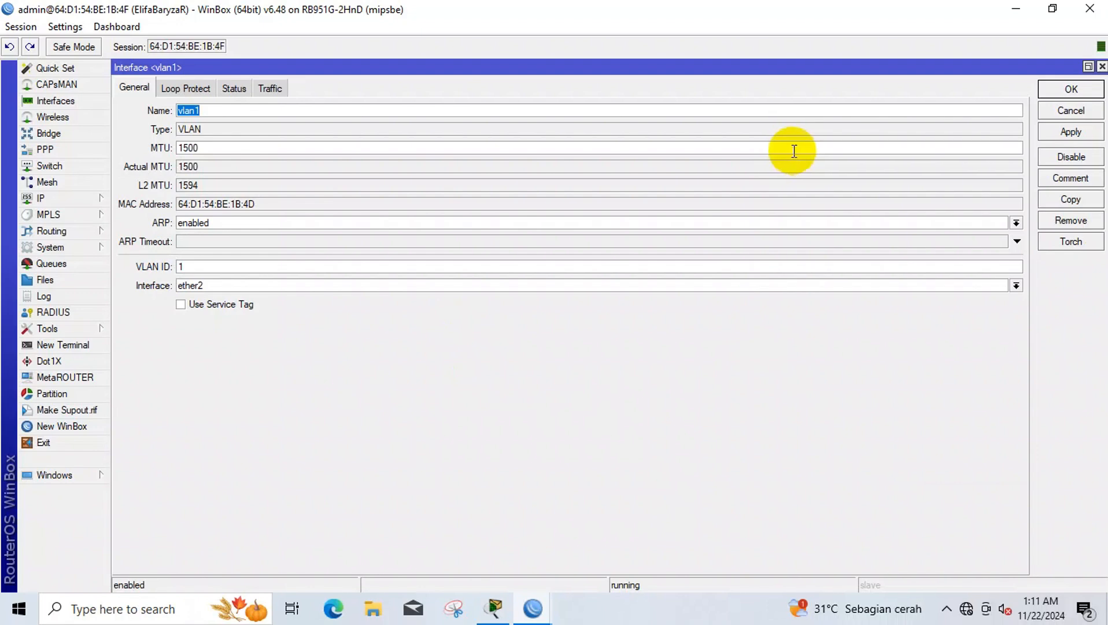
pyautogui.click(1067, 88)
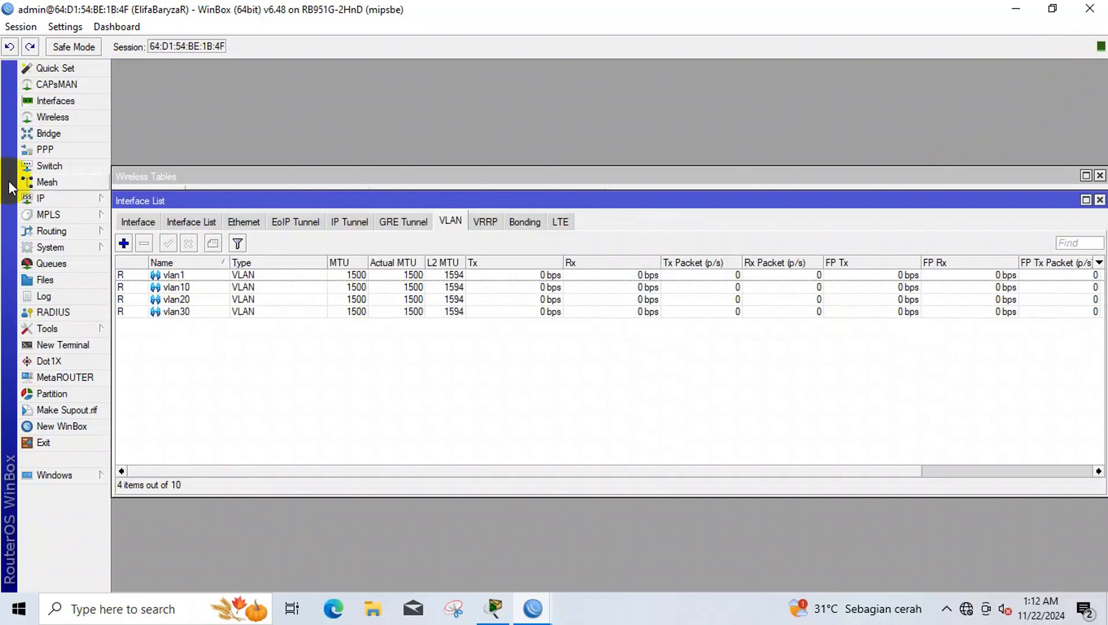
# - Add a DHCP client on interface wlan1 under IP > DHCP Client
pyautogui.click(58, 198)
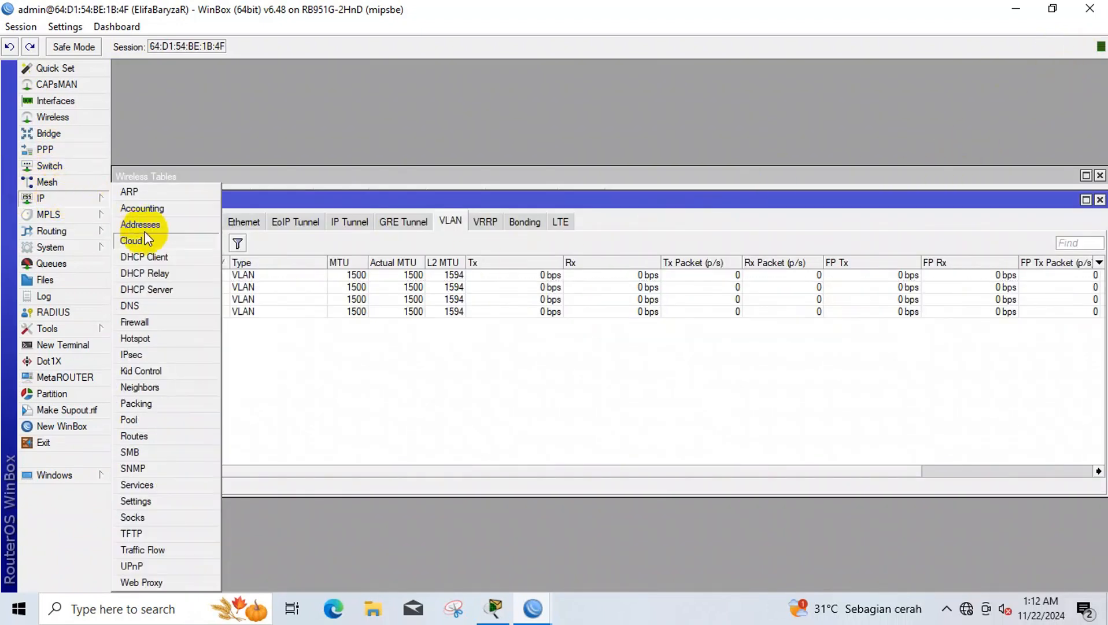
pyautogui.click(187, 260)
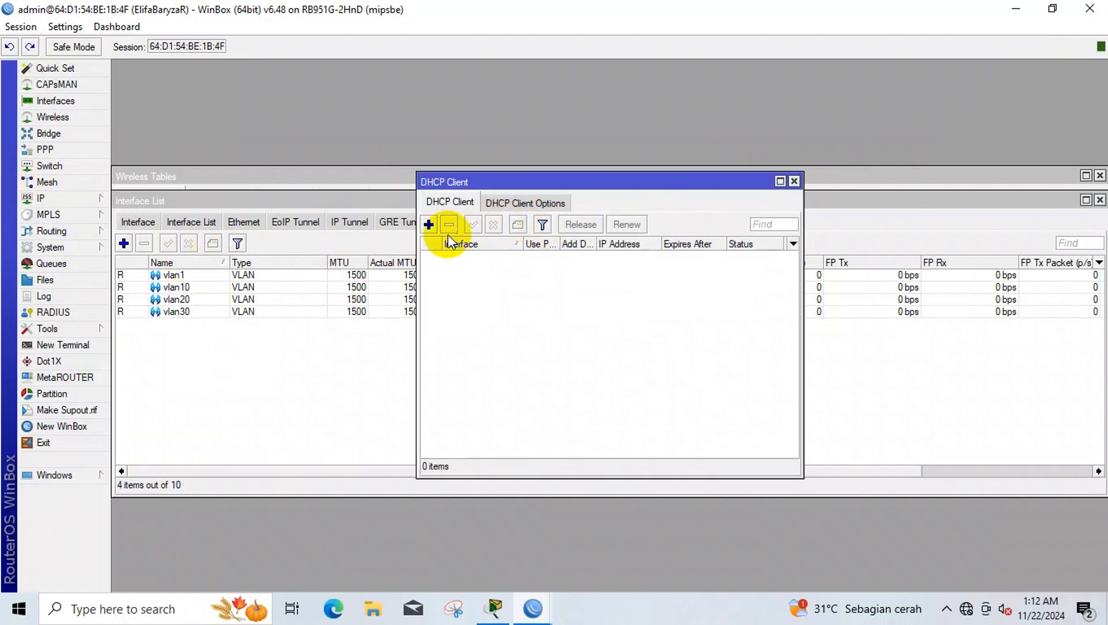
pyautogui.click(428, 225)
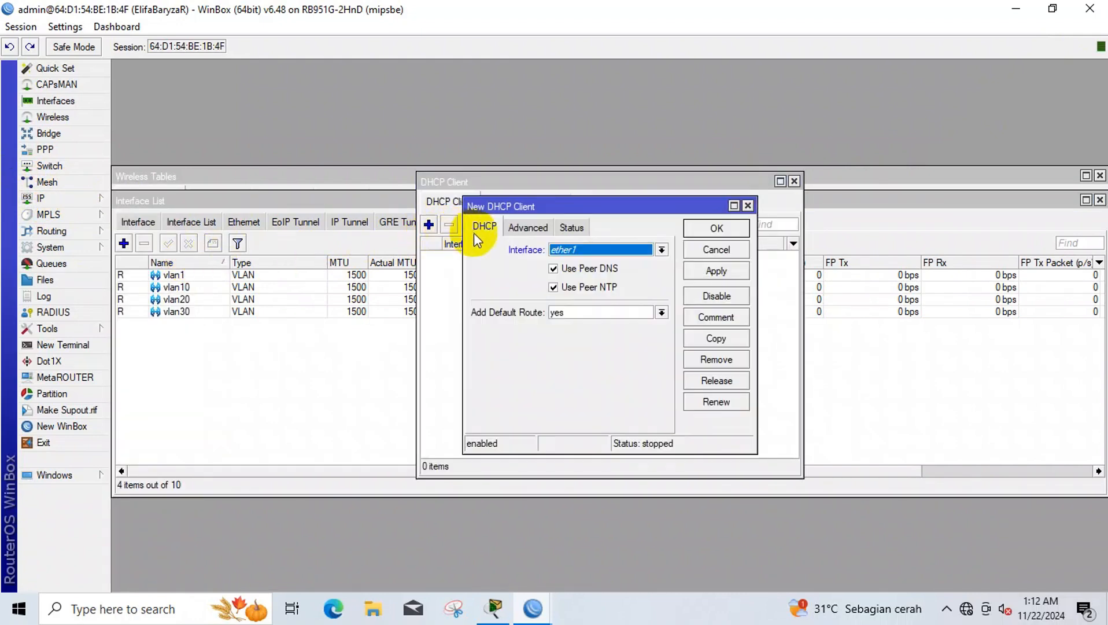
pyautogui.click(595, 250)
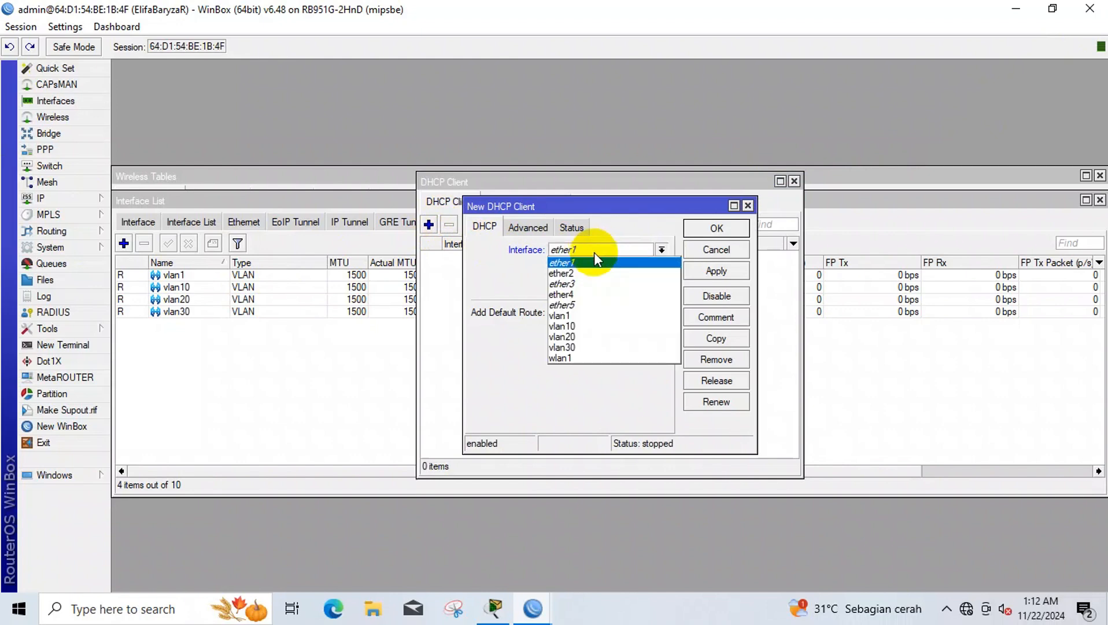
pyautogui.click(600, 358)
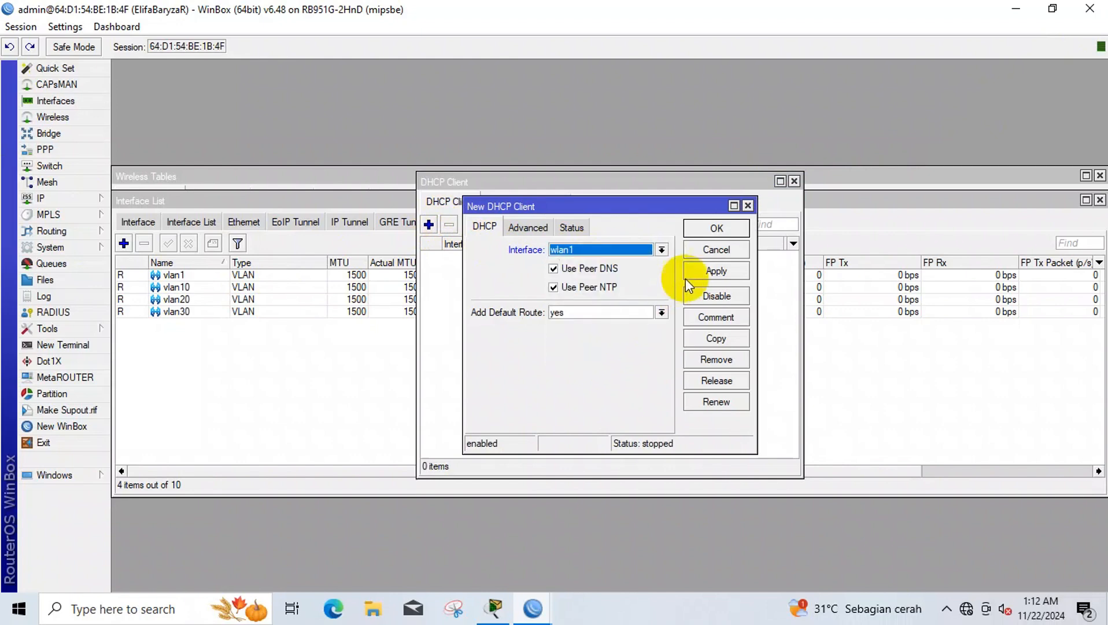
pyautogui.click(702, 273)
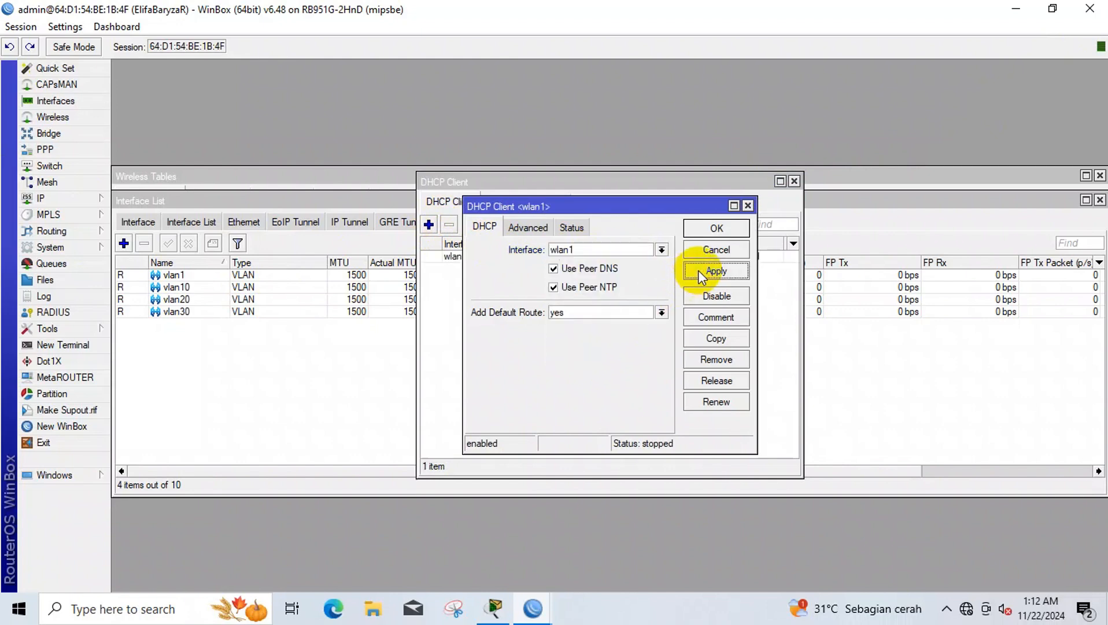
pyautogui.click(717, 228)
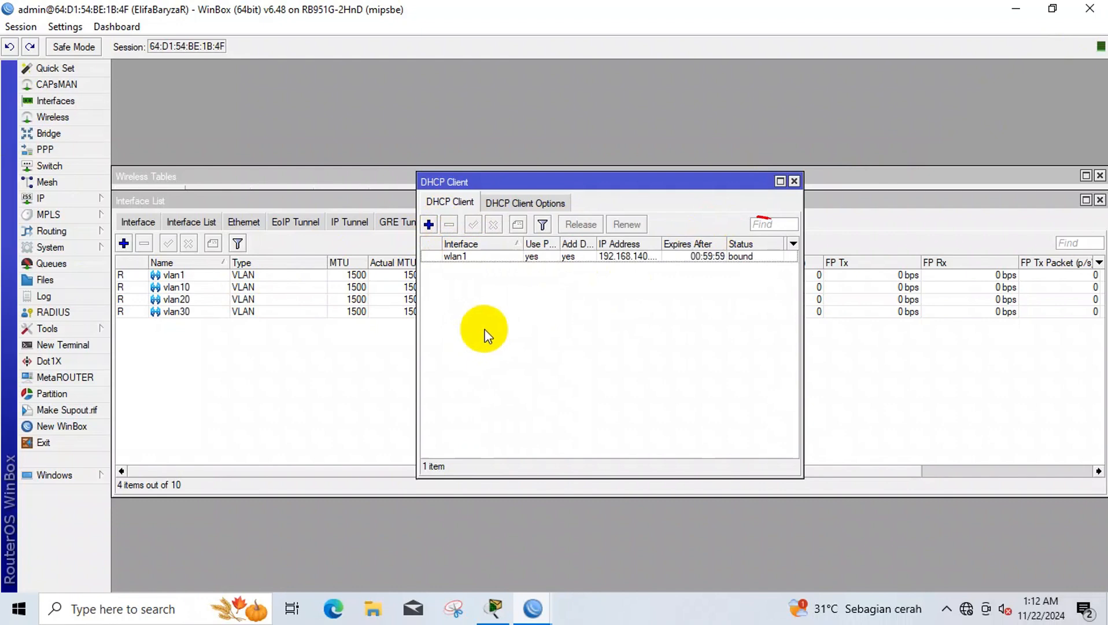
# - Add IP address 192.168.88.254/24 on ether2
pyautogui.click(46, 200)
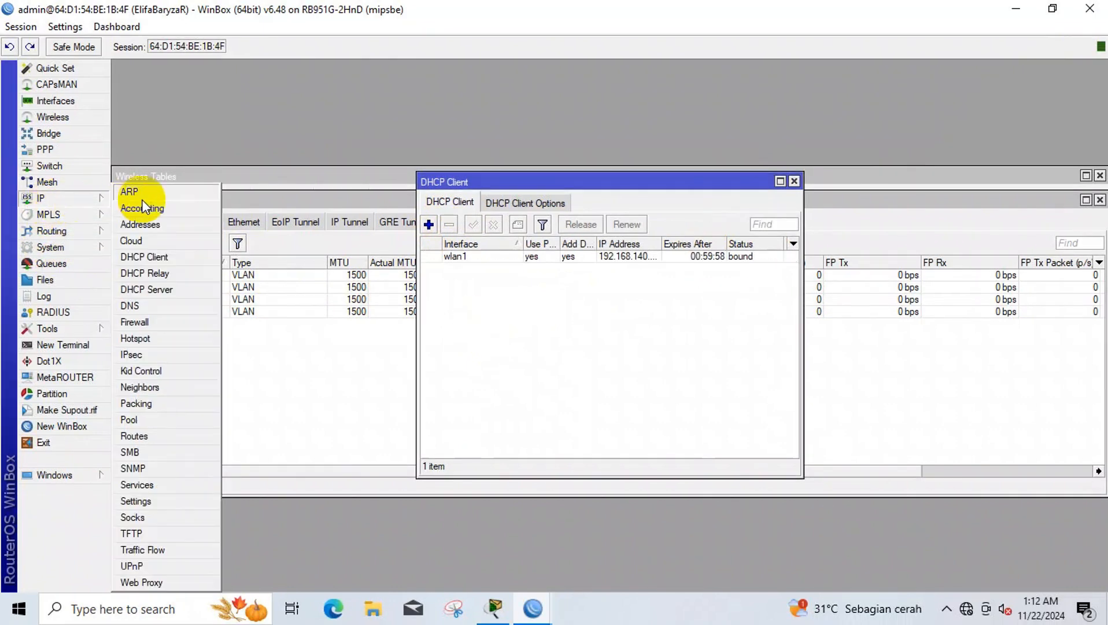
pyautogui.click(148, 225)
pyautogui.click(486, 213)
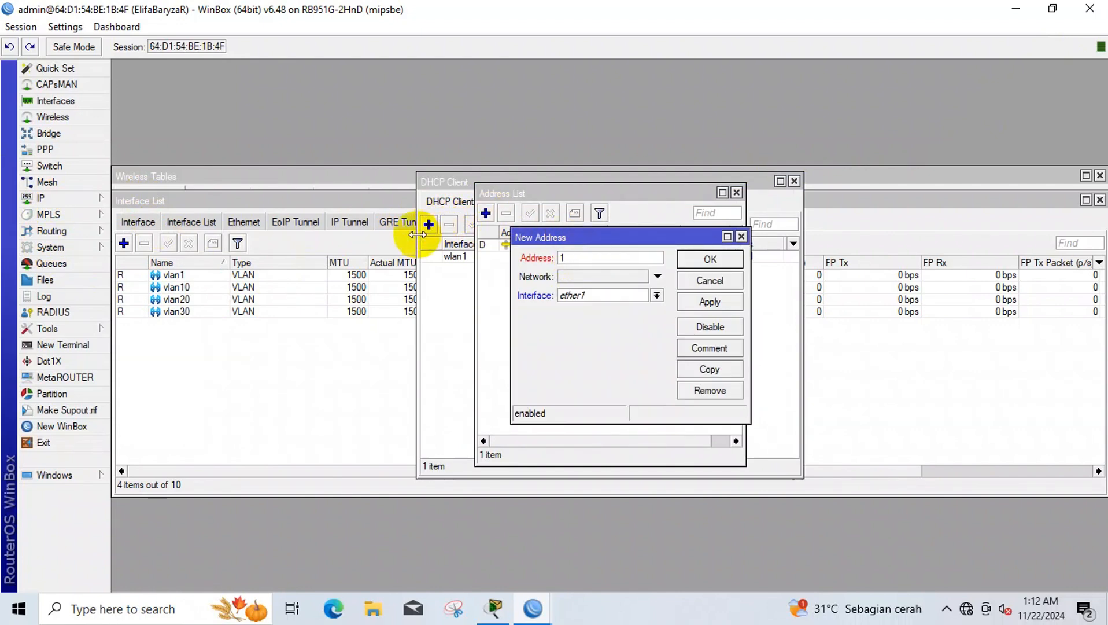
pyautogui.write('92')
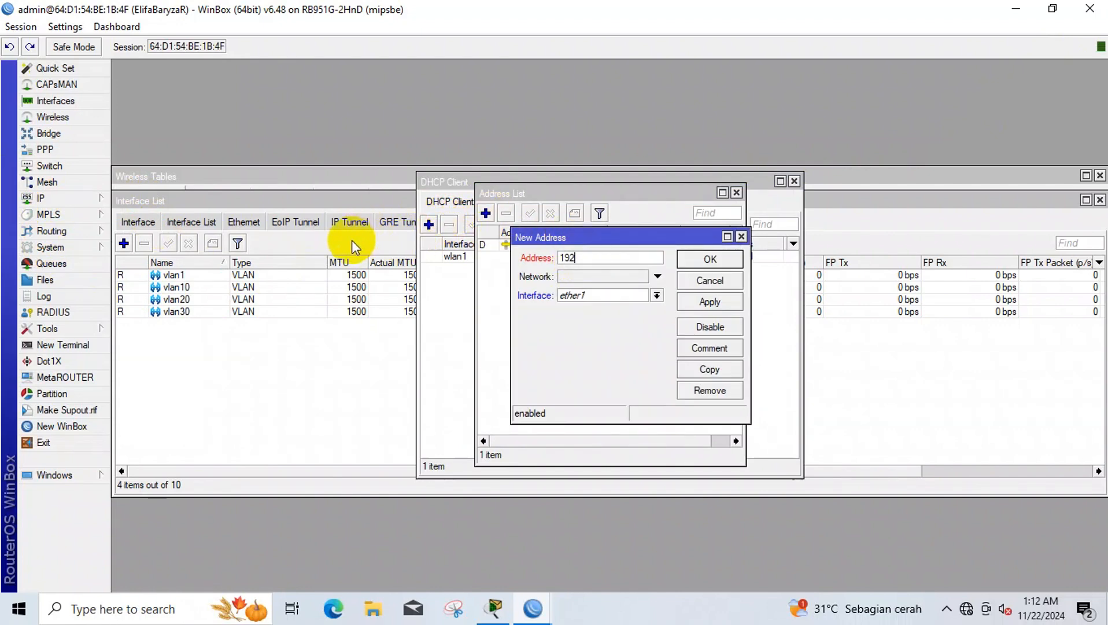
pyautogui.write('.168.88.254')
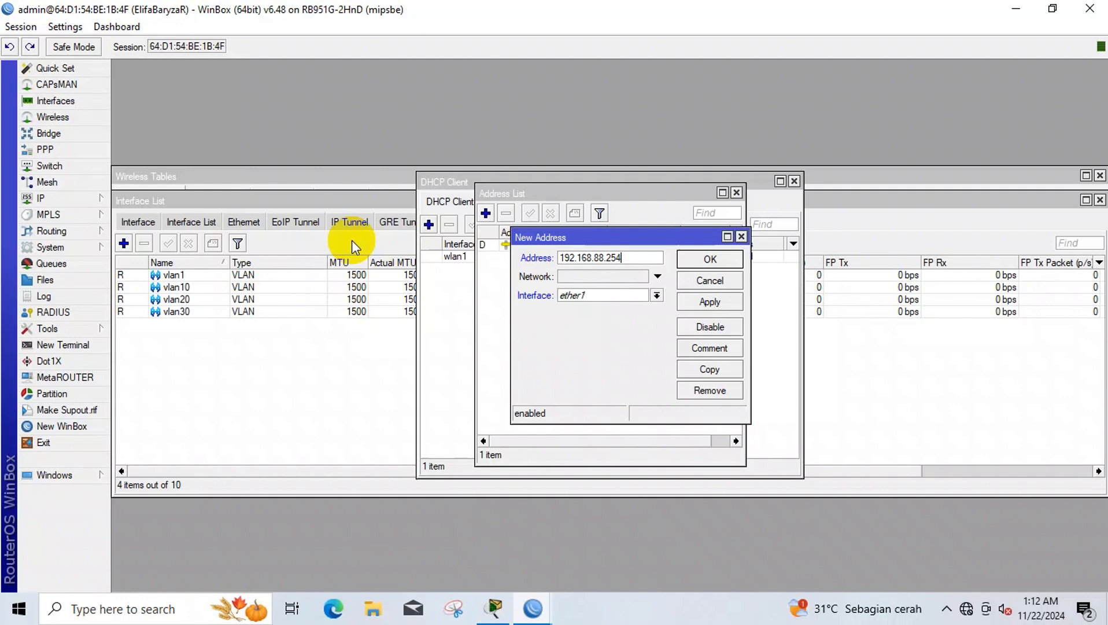
pyautogui.write('/24')
pyautogui.click(625, 295)
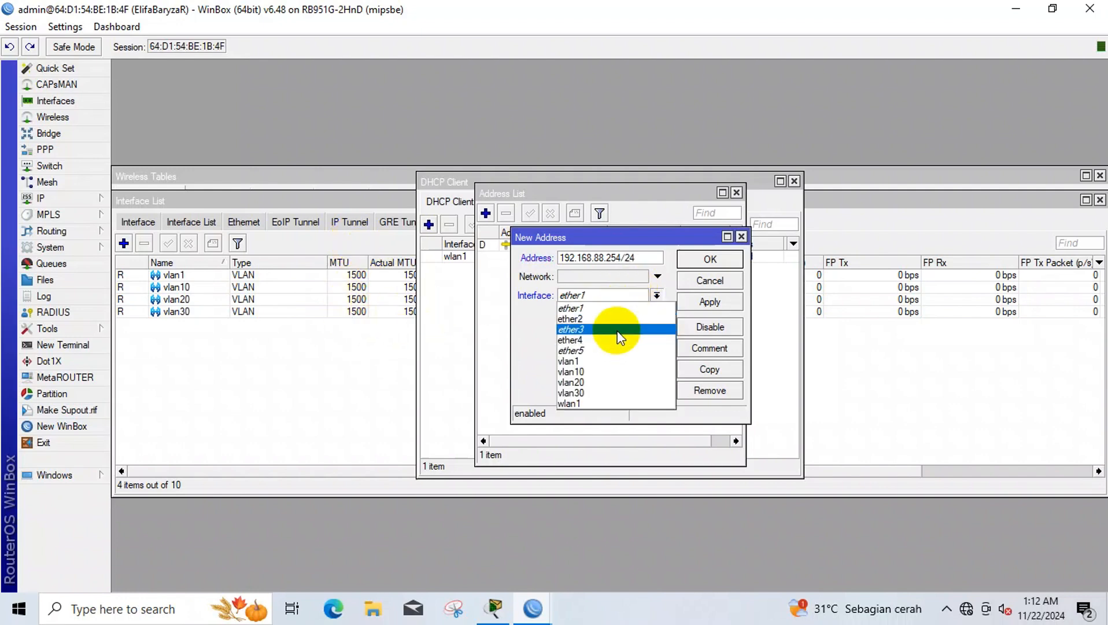
pyautogui.click(623, 317)
pyautogui.click(694, 303)
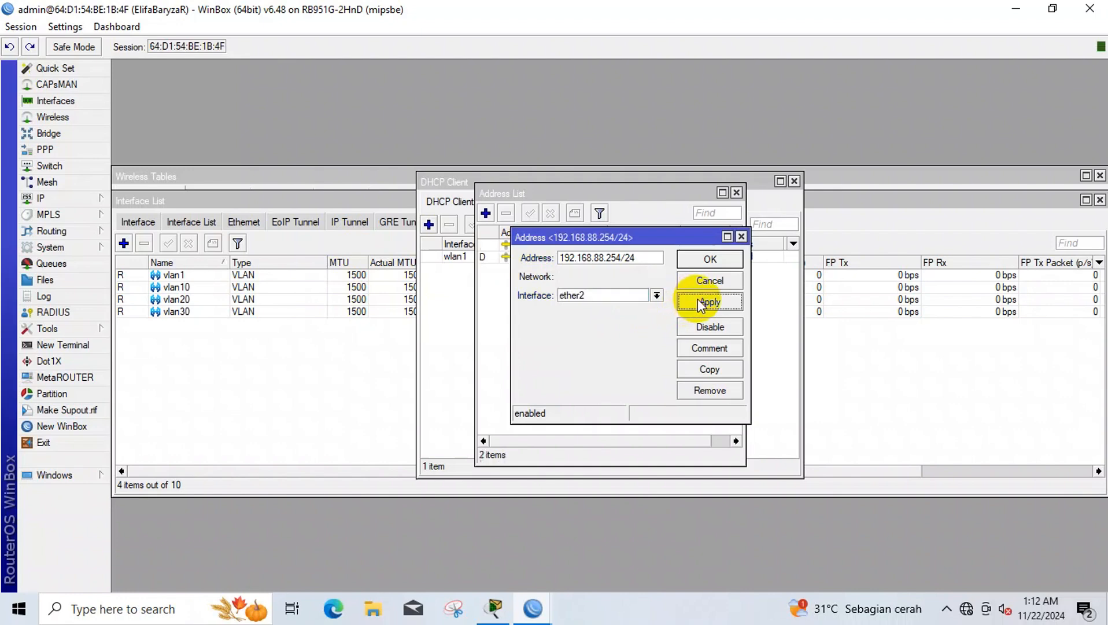
# - Copy it into address 192.168.10.1/24 on vlan10
pyautogui.click(711, 370)
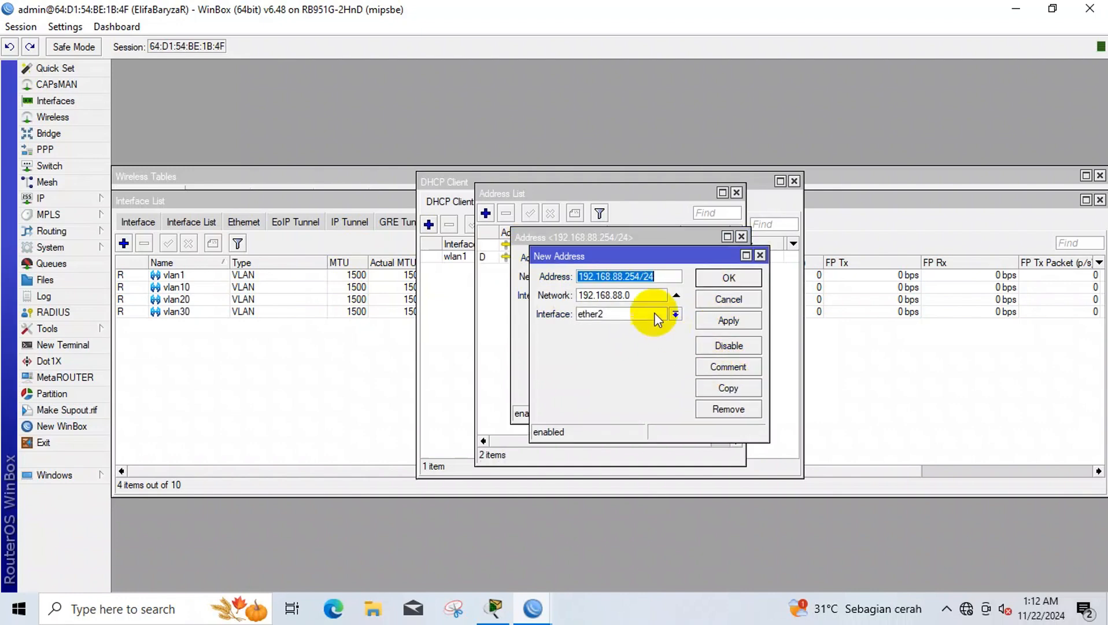
pyautogui.moveTo(625, 277); pyautogui.dragTo(648, 280)
pyautogui.click(653, 278)
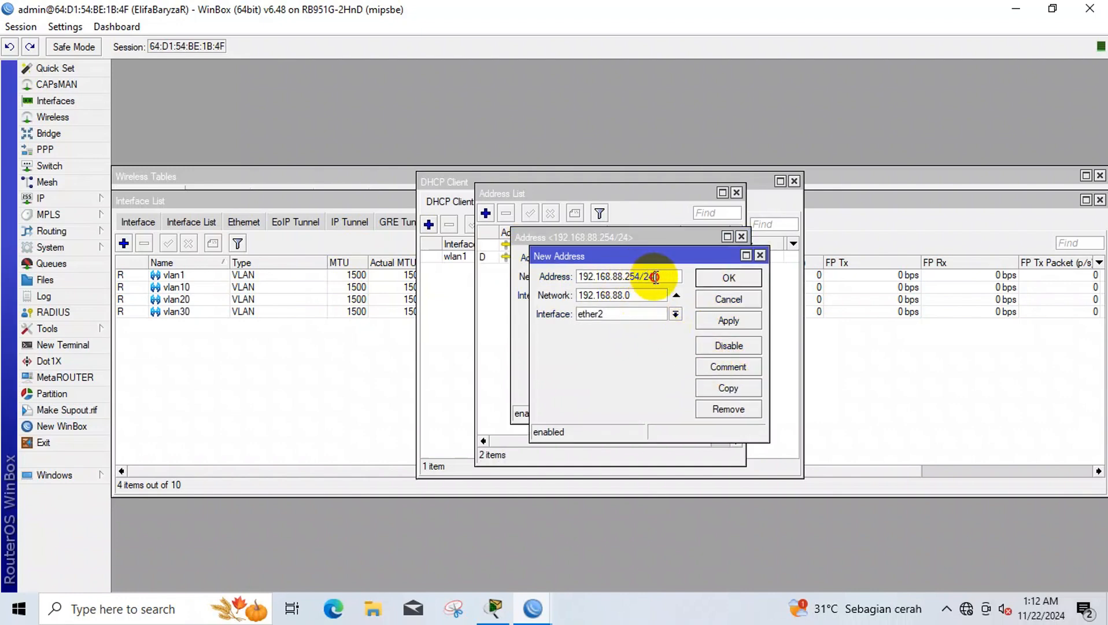
pyautogui.press('BackSpace')
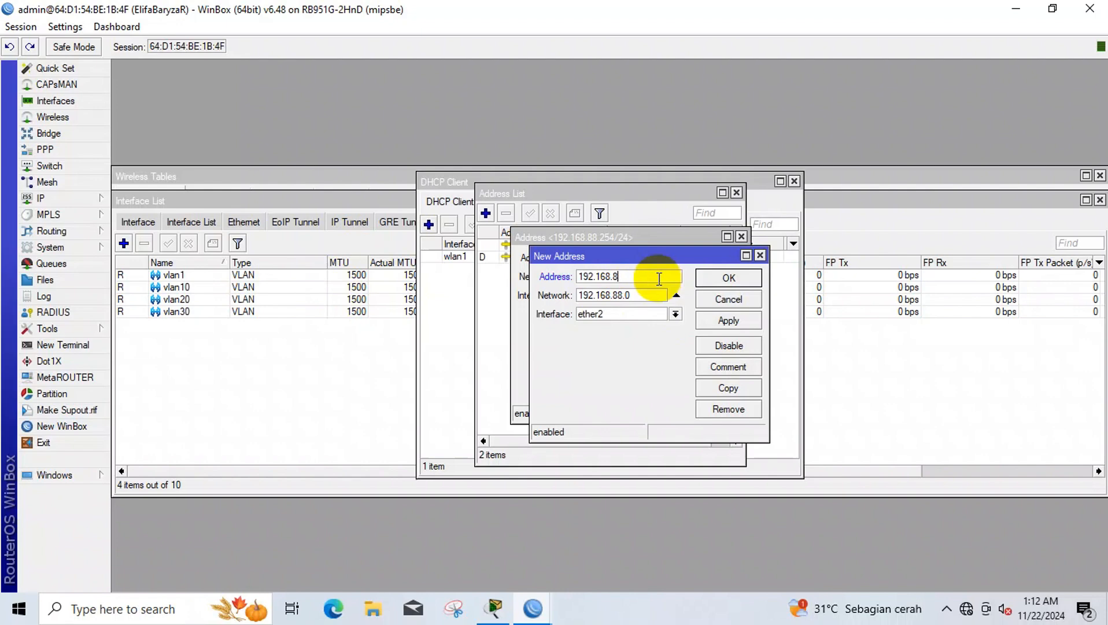
pyautogui.press('BackSpace')
pyautogui.write('10')
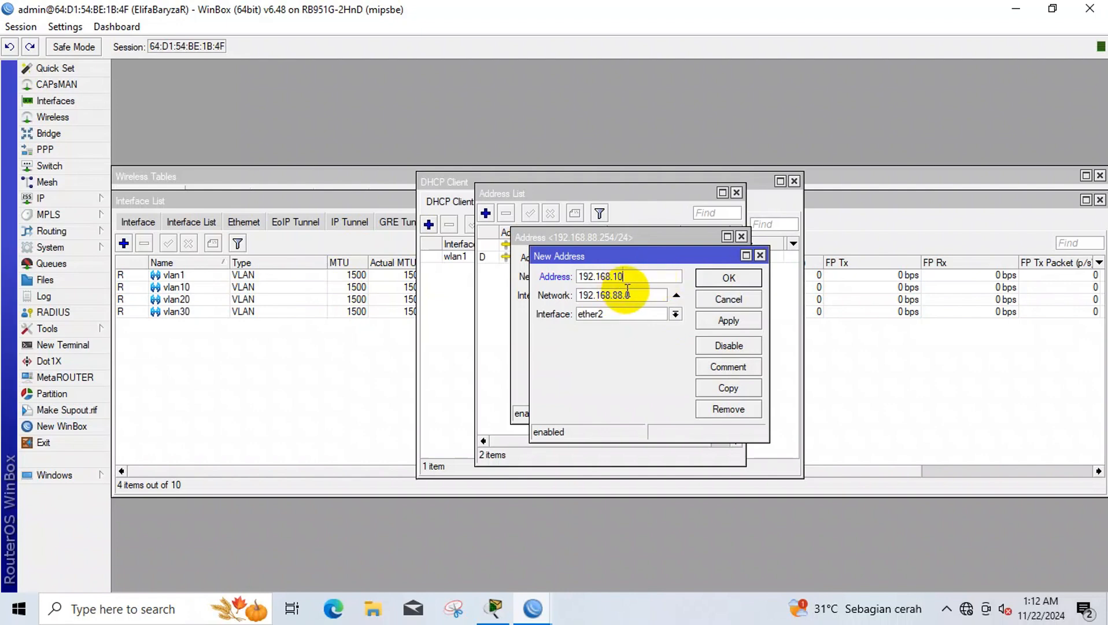
pyautogui.write('.1/24')
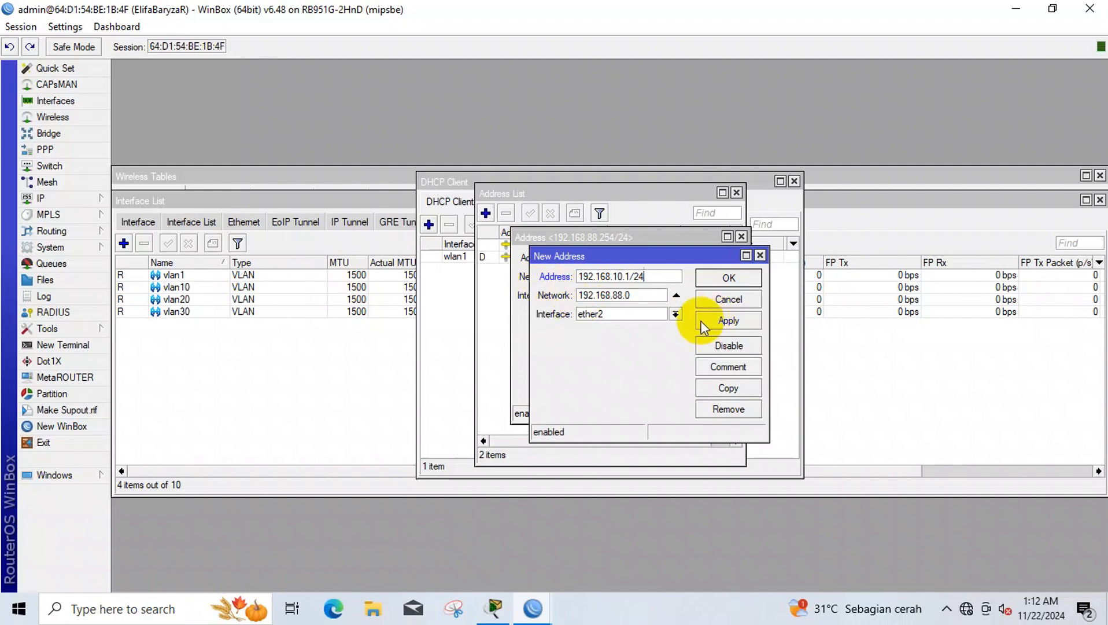
pyautogui.click(676, 313)
pyautogui.click(658, 389)
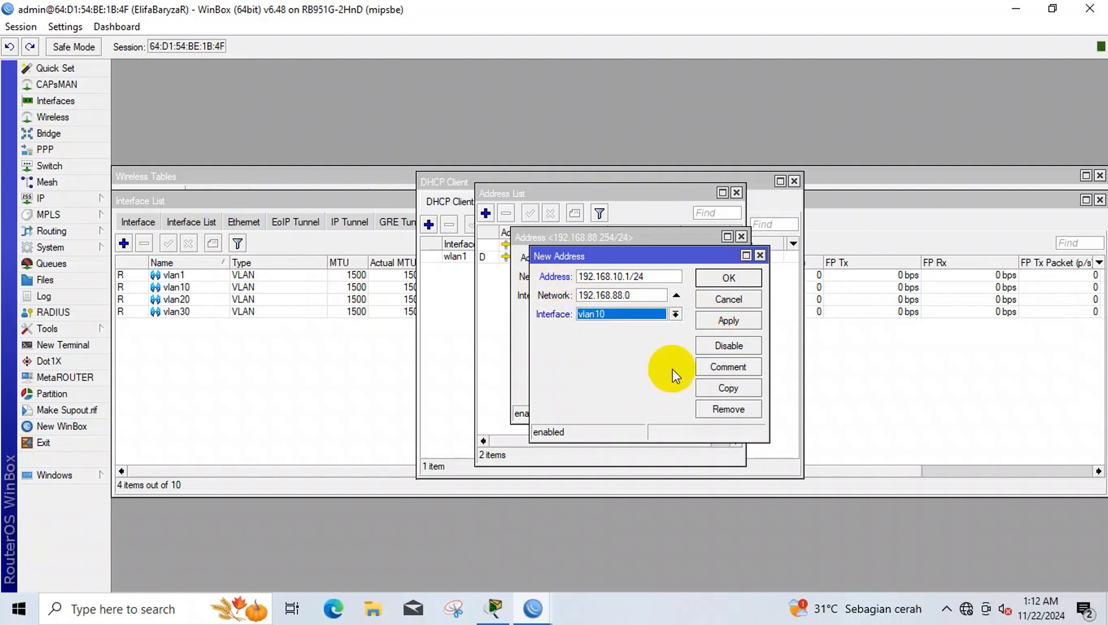
pyautogui.click(728, 319)
pyautogui.click(728, 386)
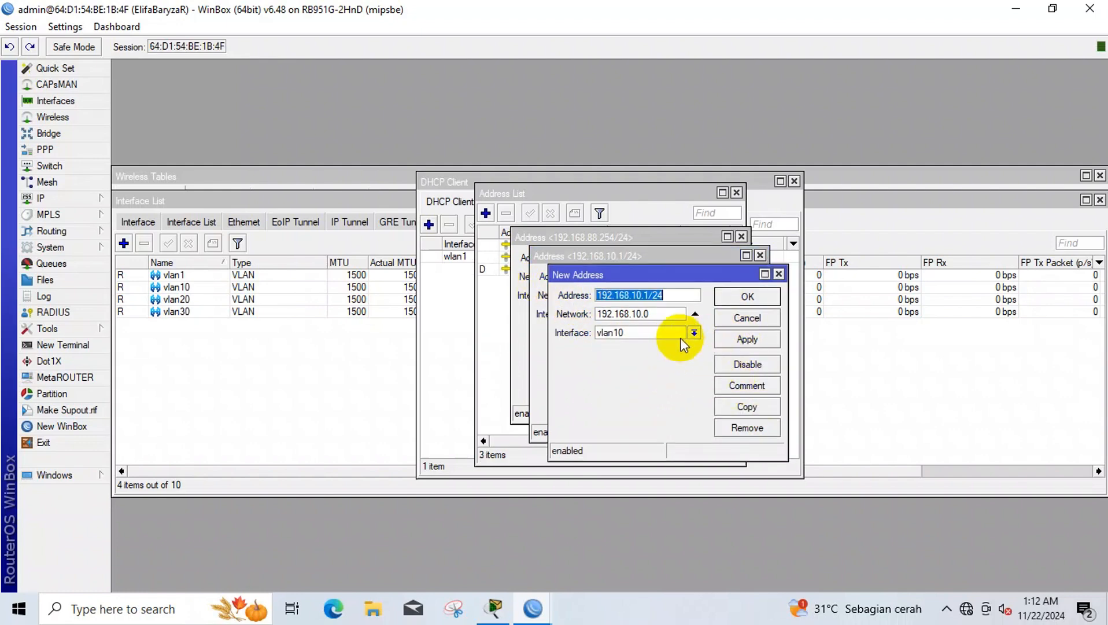
# - Change the copied address to 192.168.20.1/24 on vlan20 and apply
pyautogui.click(637, 295)
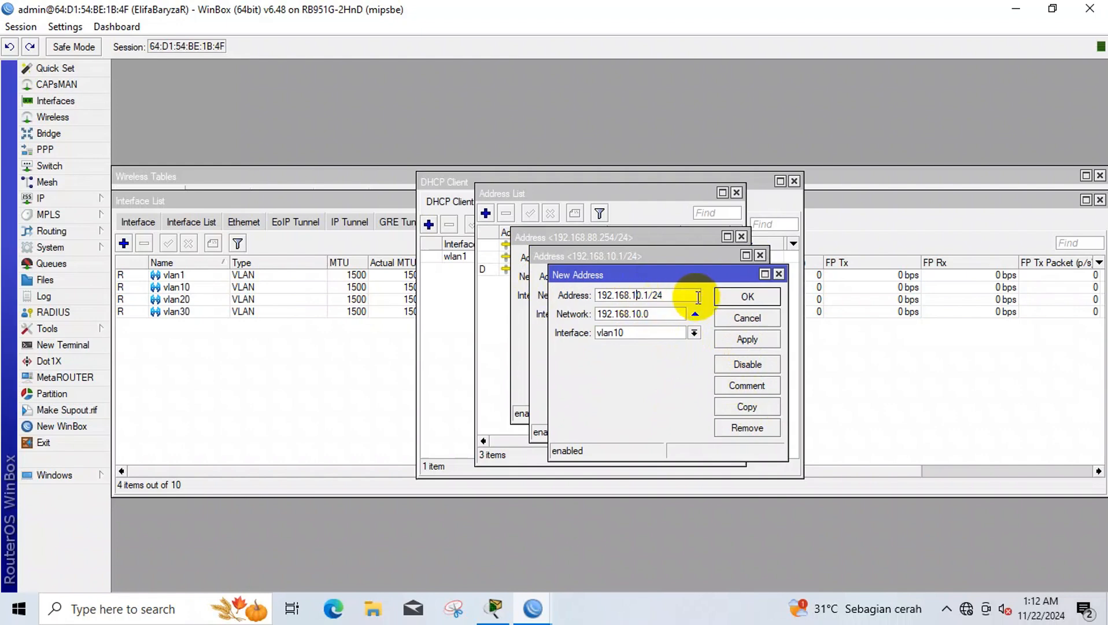
pyautogui.press('BackSpace')
pyautogui.write('2')
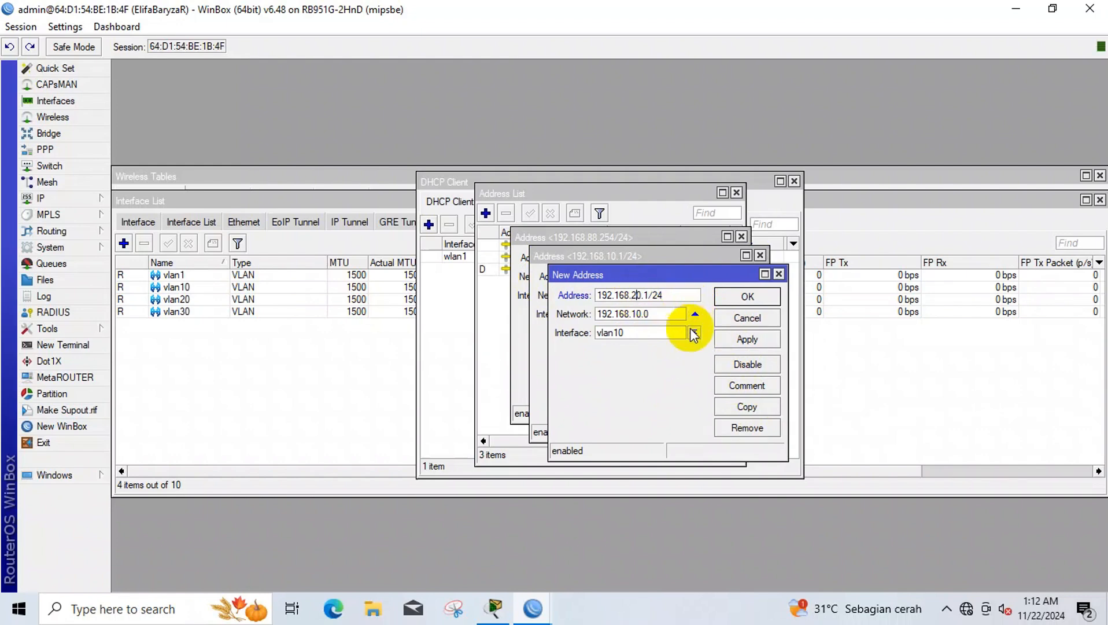
pyautogui.click(693, 333)
pyautogui.click(663, 421)
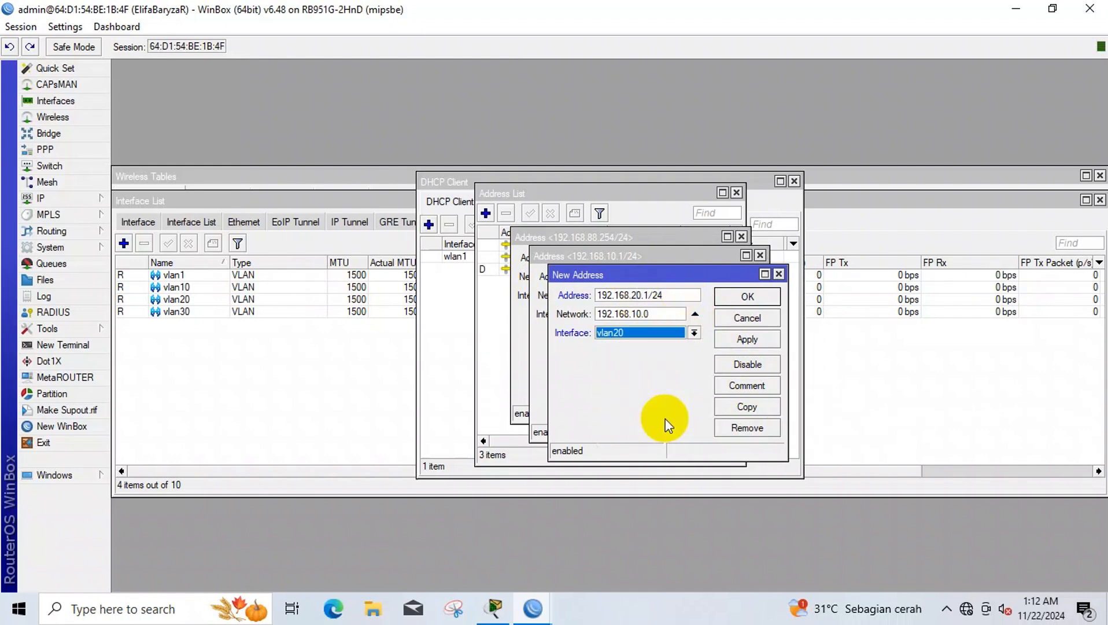
pyautogui.click(734, 340)
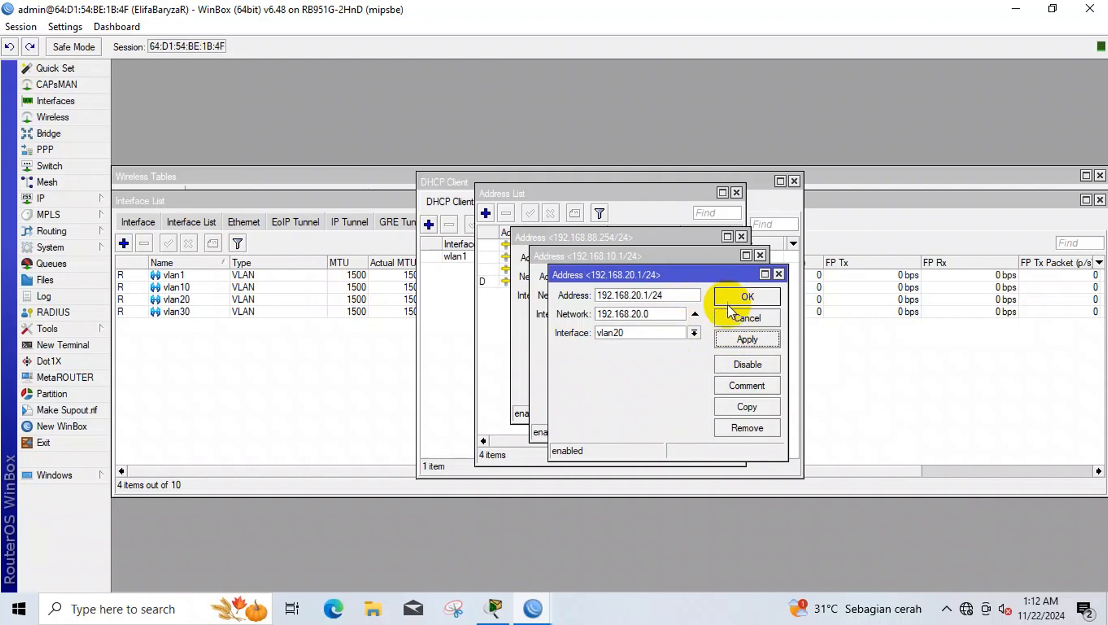
# - Copy it into address 192.168.30.1/24 on vlan30
pyautogui.click(747, 405)
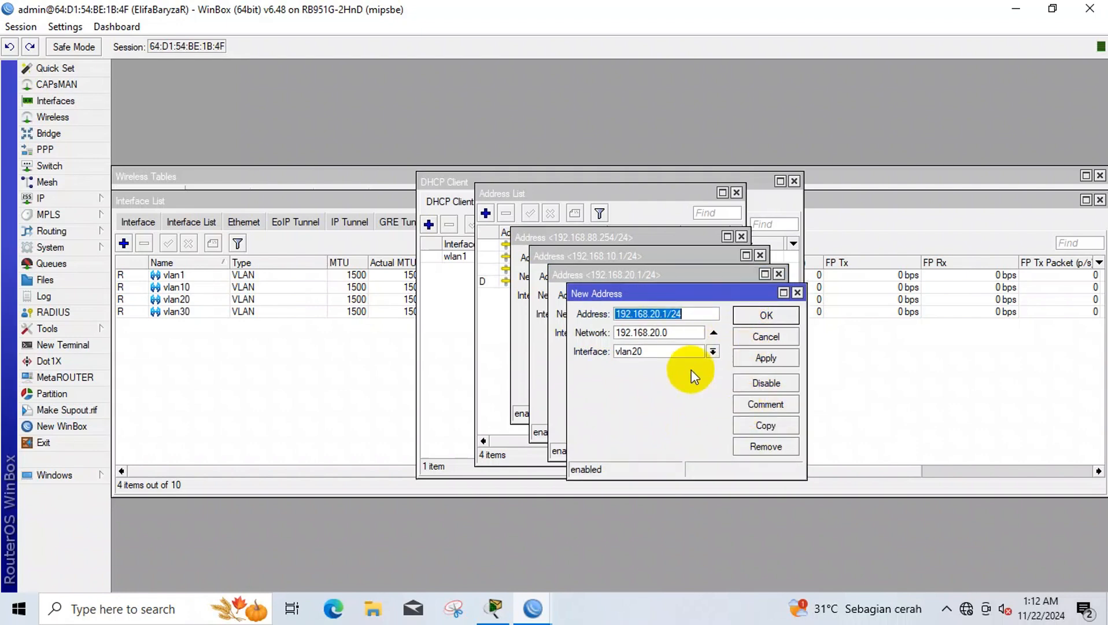
pyautogui.click(653, 314)
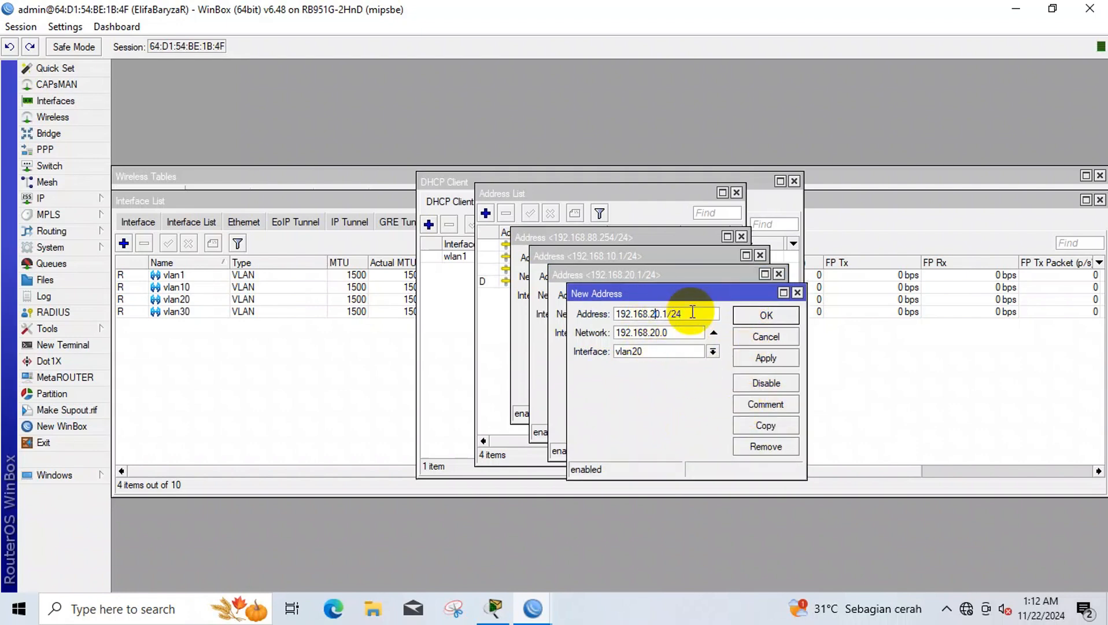
pyautogui.write('3')
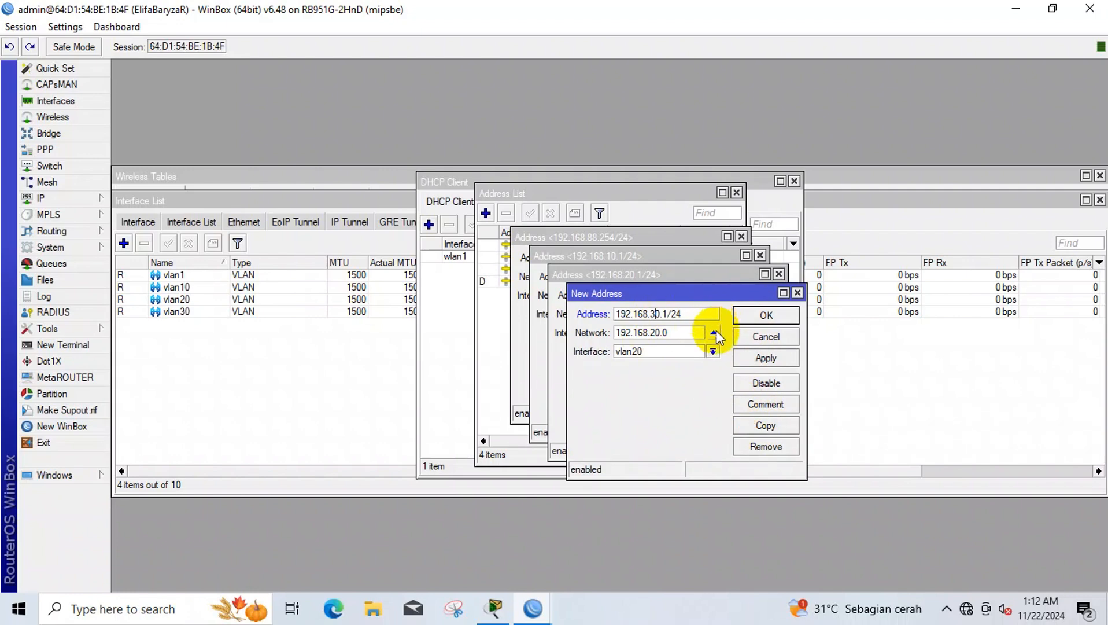
pyautogui.click(674, 351)
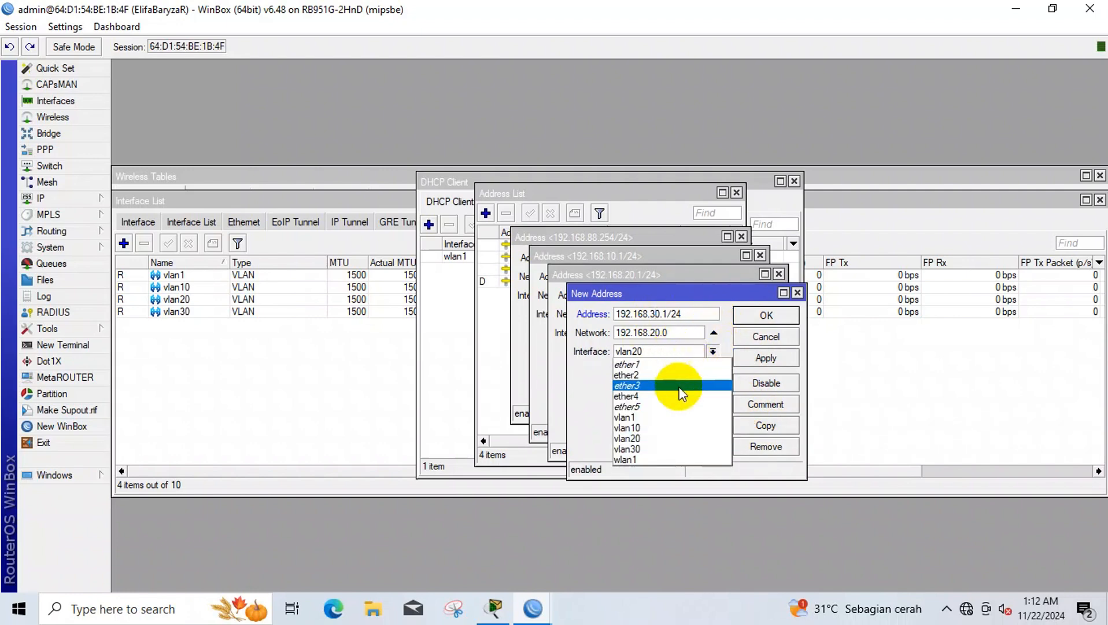
pyautogui.click(682, 442)
pyautogui.click(737, 362)
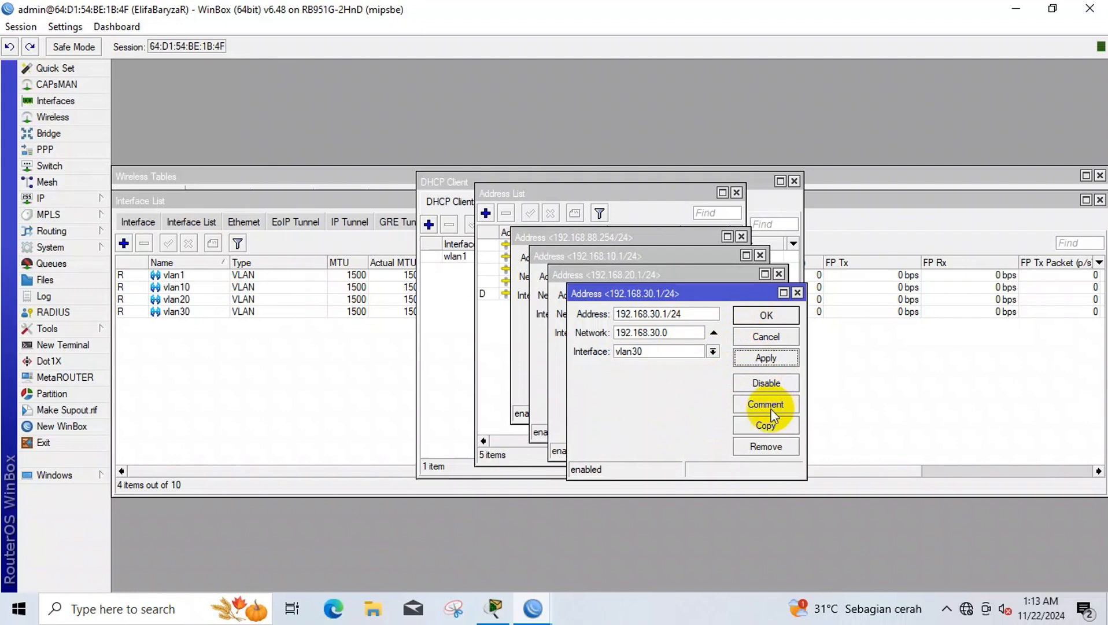
# - Copy it into address 192.168.40.1/24 on ether4 and close the address dialogs
pyautogui.click(767, 426)
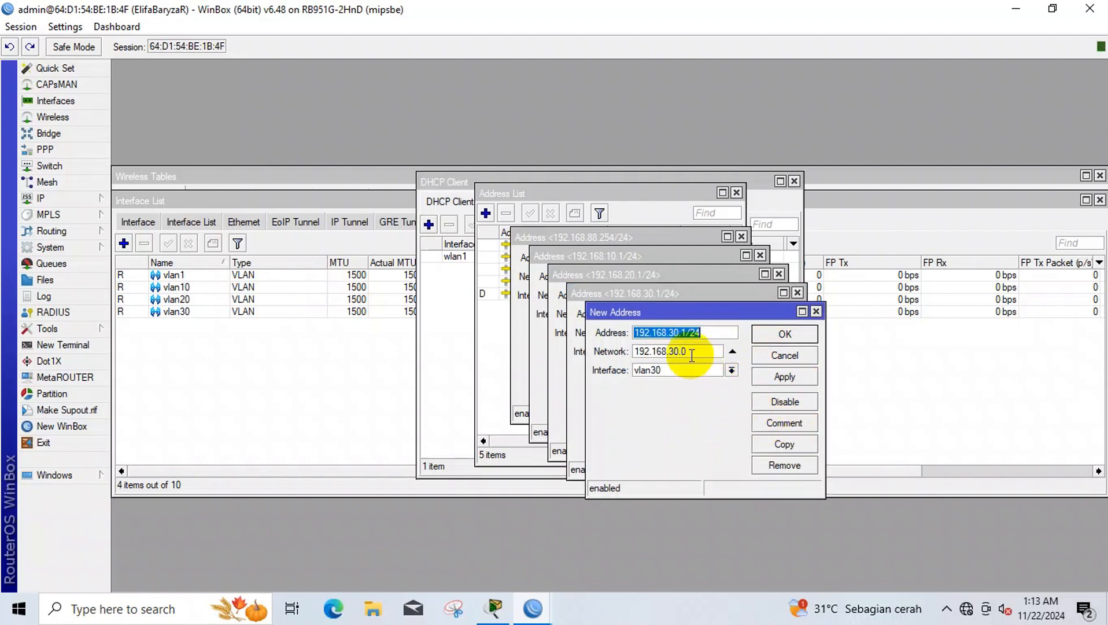
pyautogui.click(672, 335)
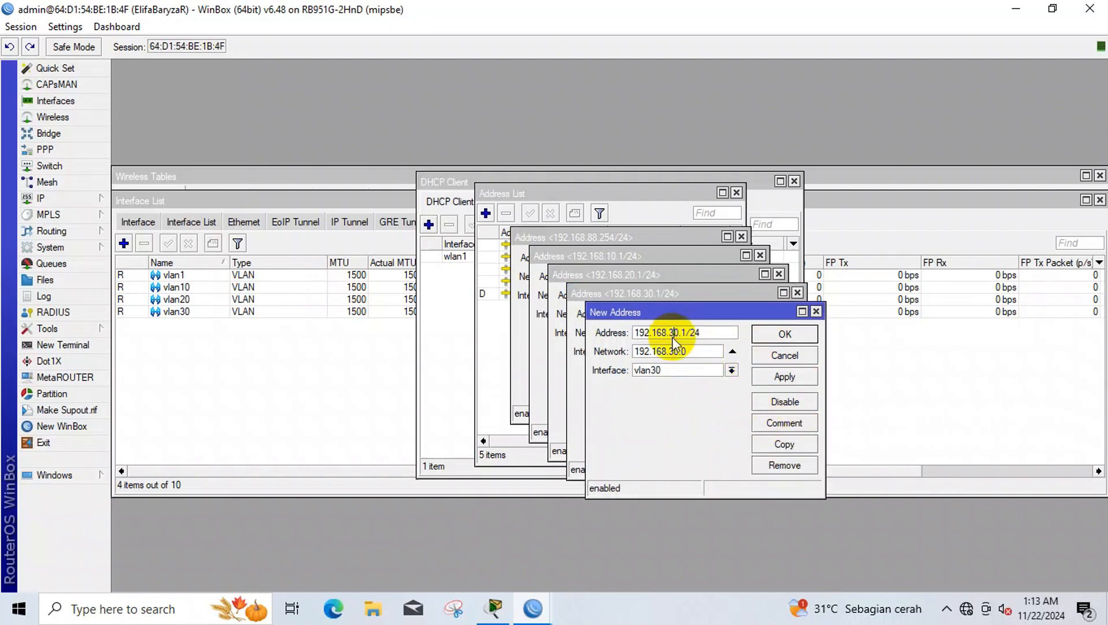
pyautogui.press('BackSpace')
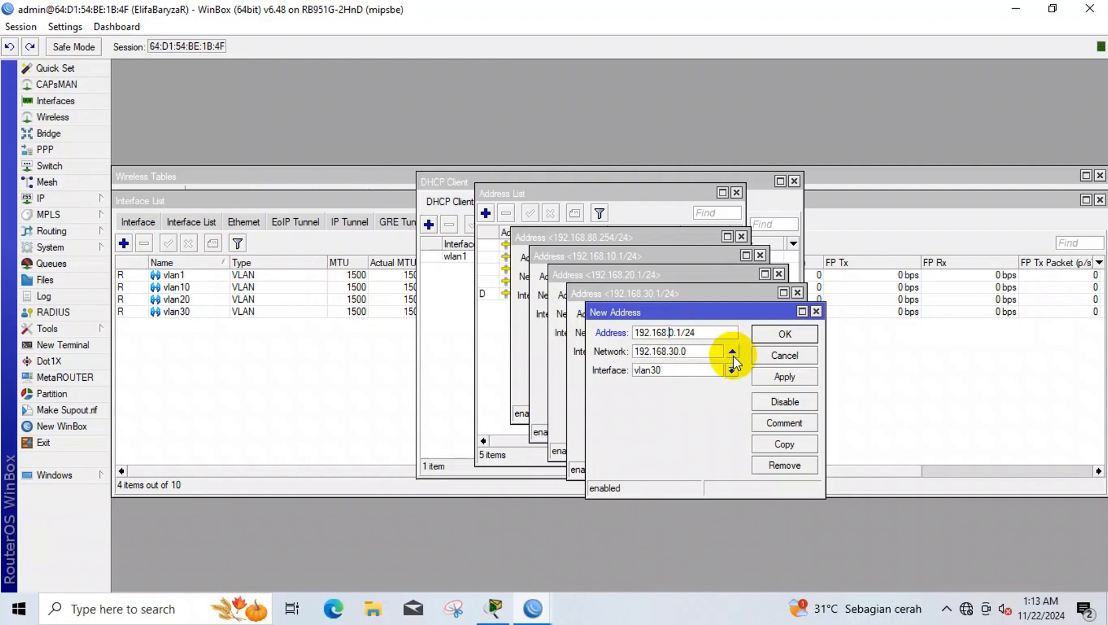
pyautogui.write('4')
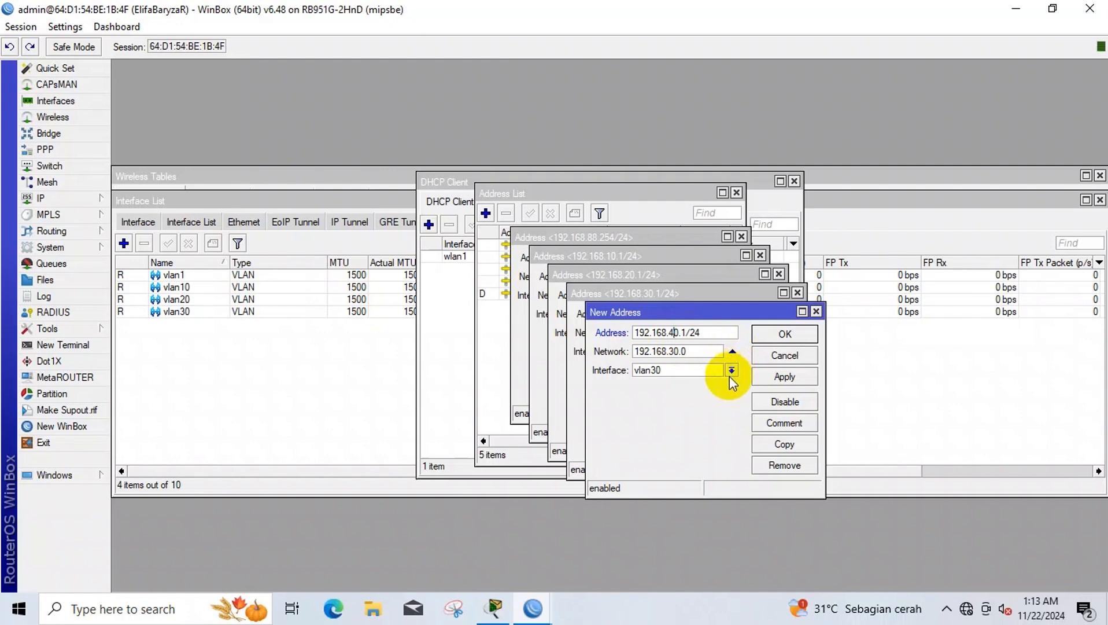
pyautogui.click(691, 373)
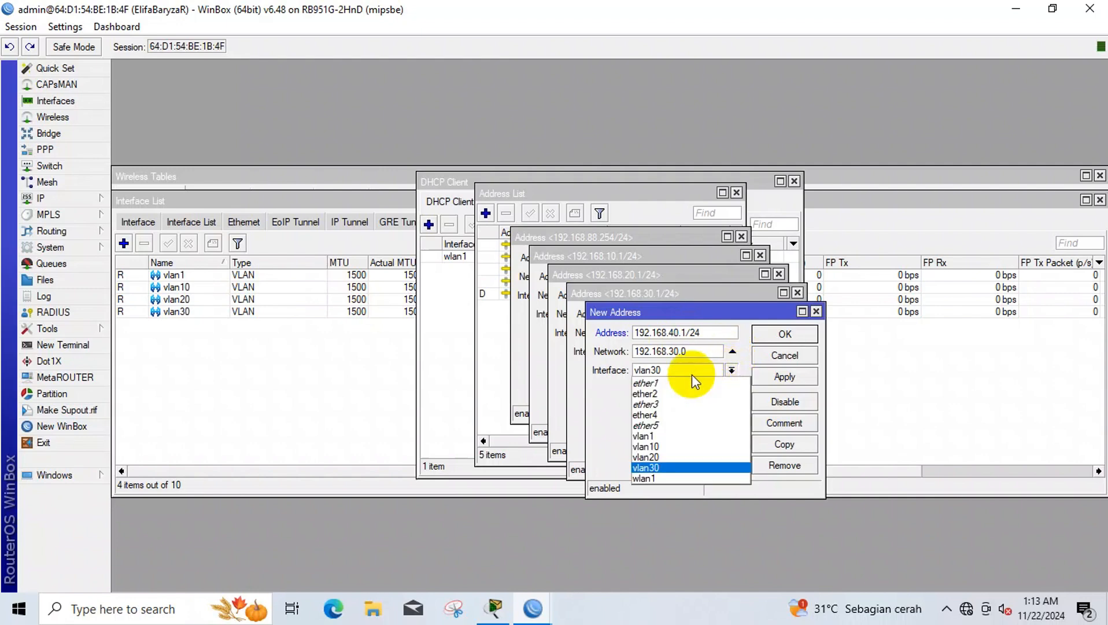
pyautogui.click(692, 415)
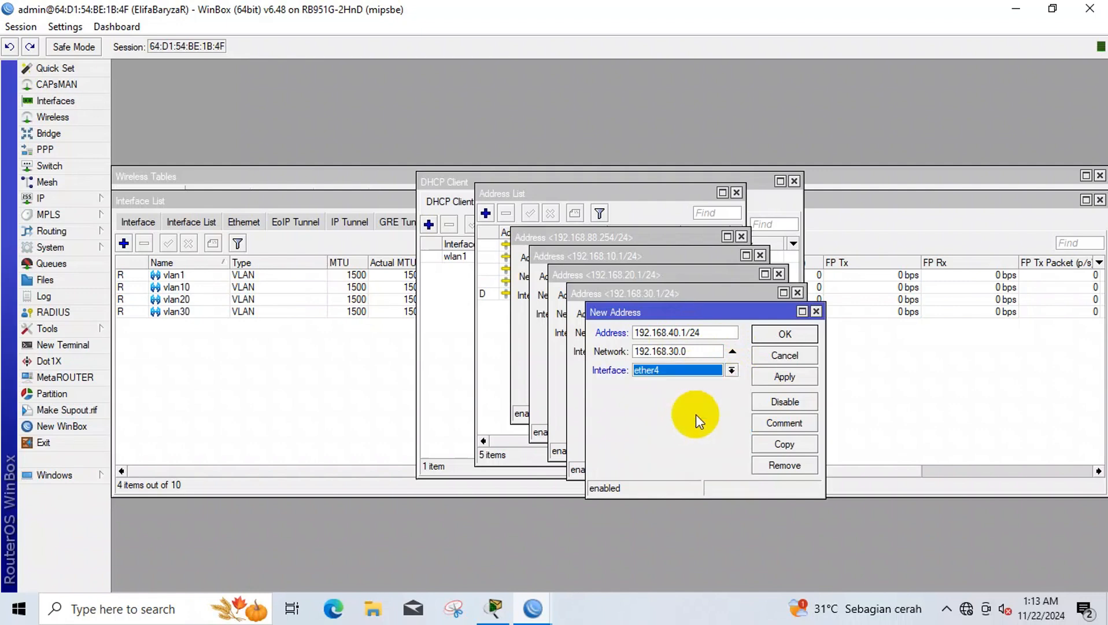
pyautogui.click(785, 377)
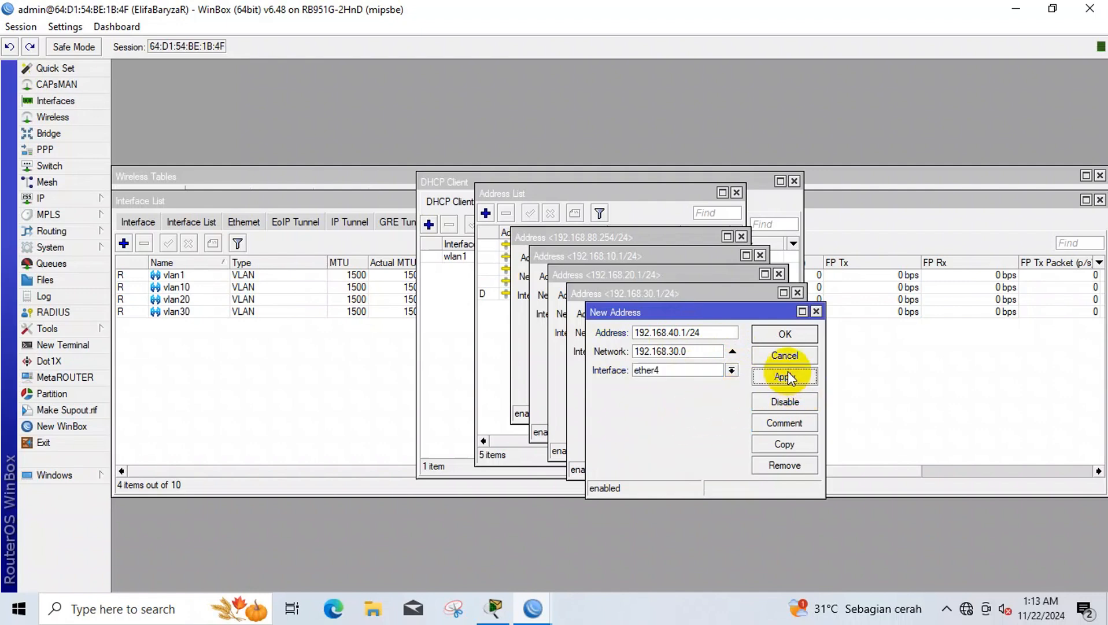
pyautogui.click(791, 334)
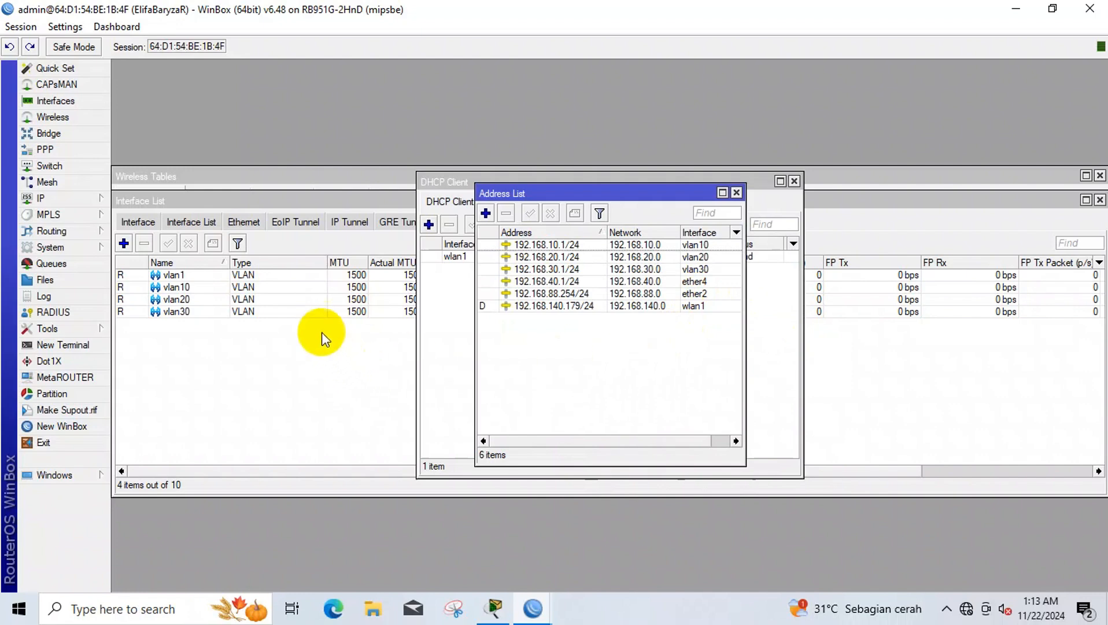
# - Add a DHCP server on ether4, accepting the wizard's default address space, gateway and pool
pyautogui.click(57, 200)
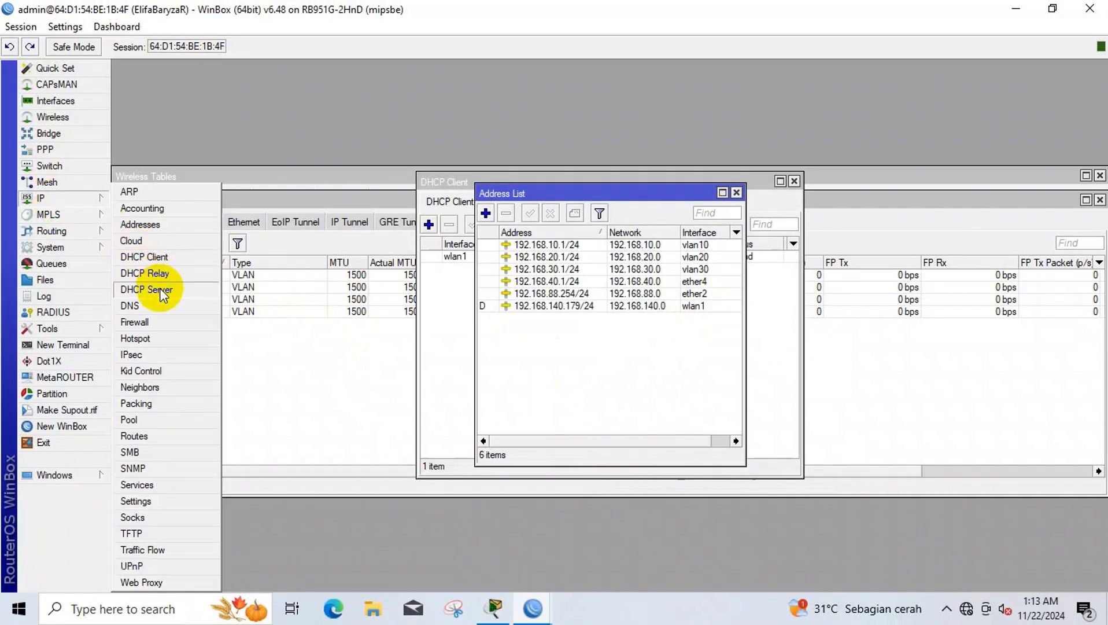
pyautogui.click(154, 289)
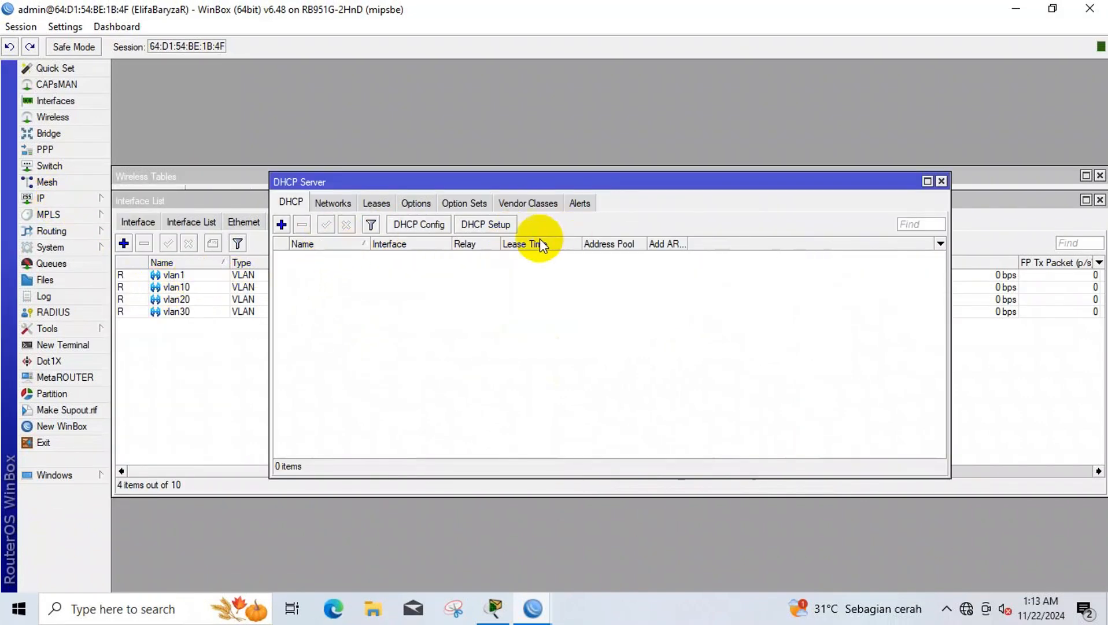
pyautogui.click(507, 227)
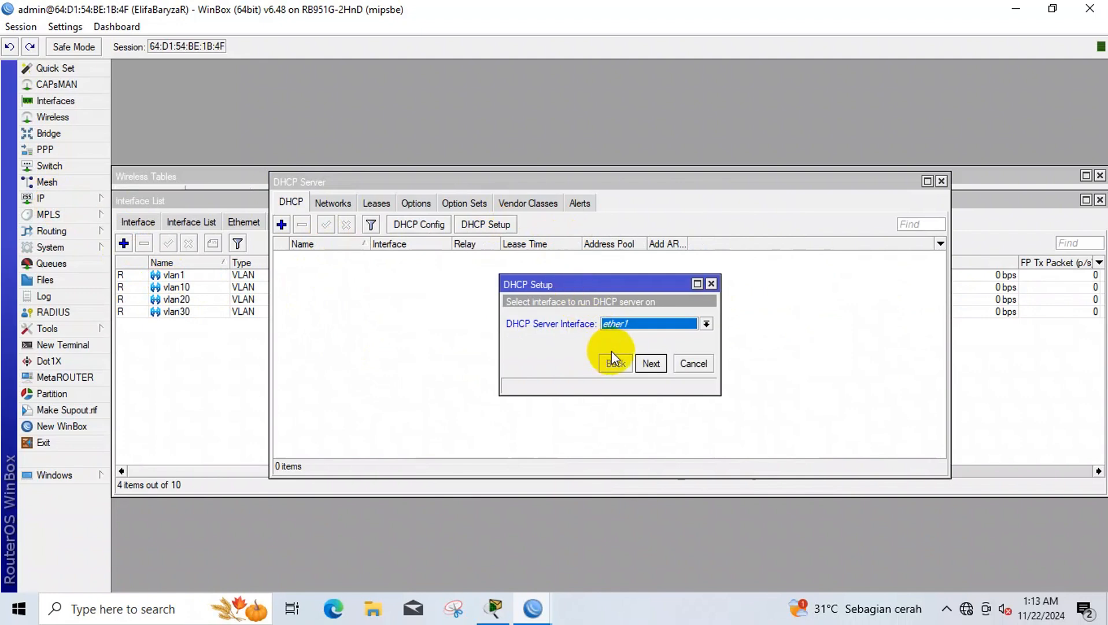
pyautogui.click(636, 324)
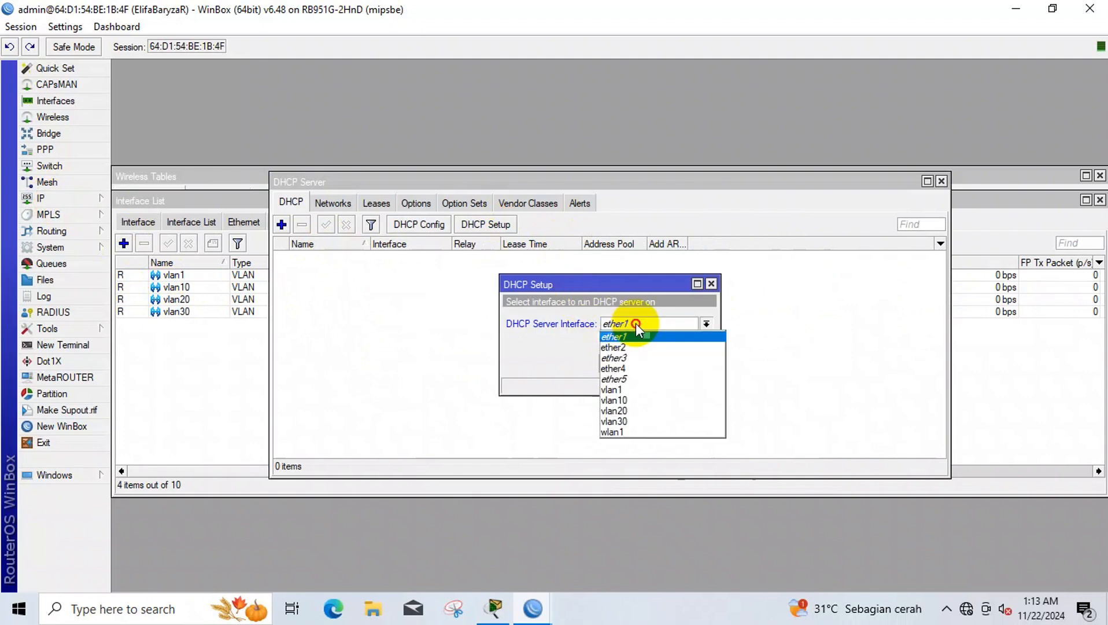
pyautogui.click(642, 369)
pyautogui.click(644, 364)
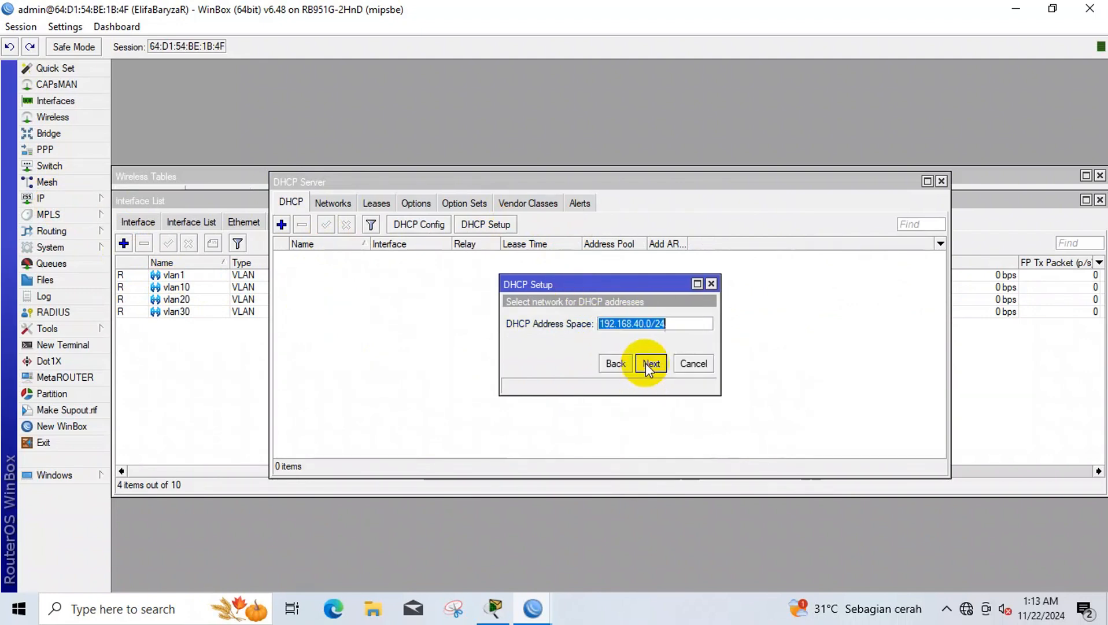
pyautogui.click(645, 363)
pyautogui.click(646, 363)
pyautogui.click(647, 363)
pyautogui.click(645, 364)
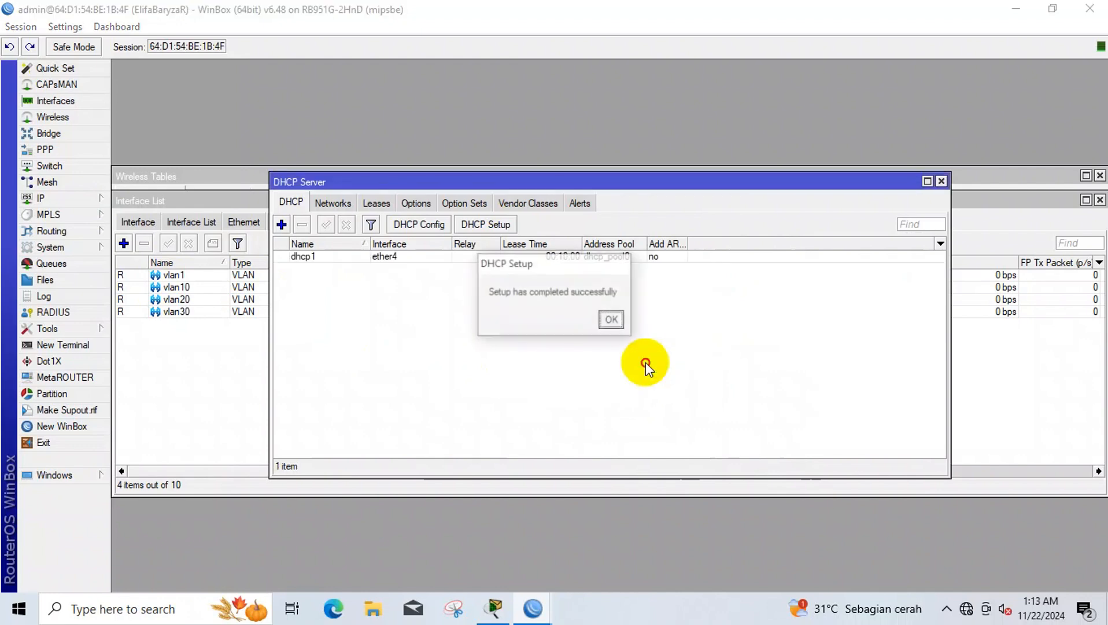
pyautogui.click(611, 318)
# - Add a DHCP server on vlan10 with the default setup values
pyautogui.click(483, 226)
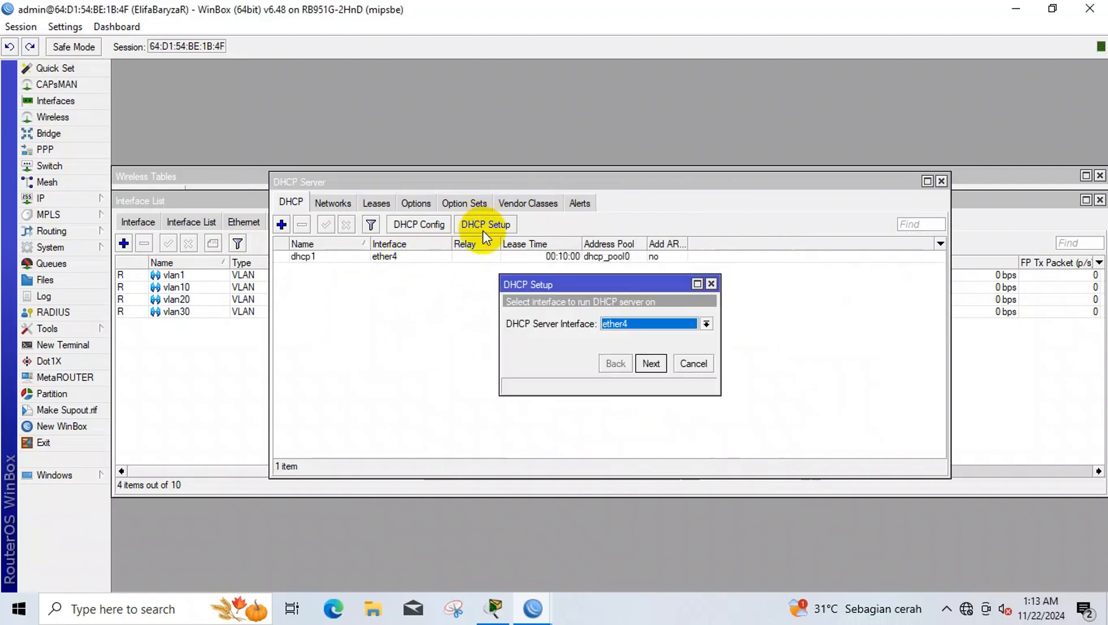
pyautogui.click(618, 337)
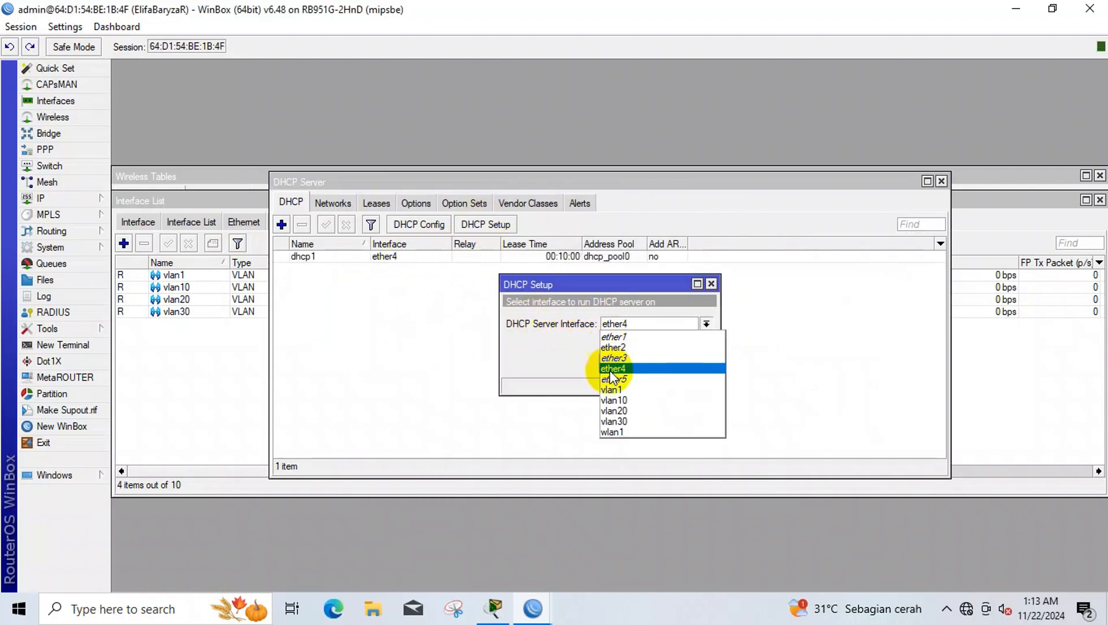
pyautogui.click(625, 397)
pyautogui.click(650, 365)
pyautogui.click(650, 364)
pyautogui.click(650, 364)
pyautogui.click(650, 364)
pyautogui.click(650, 364)
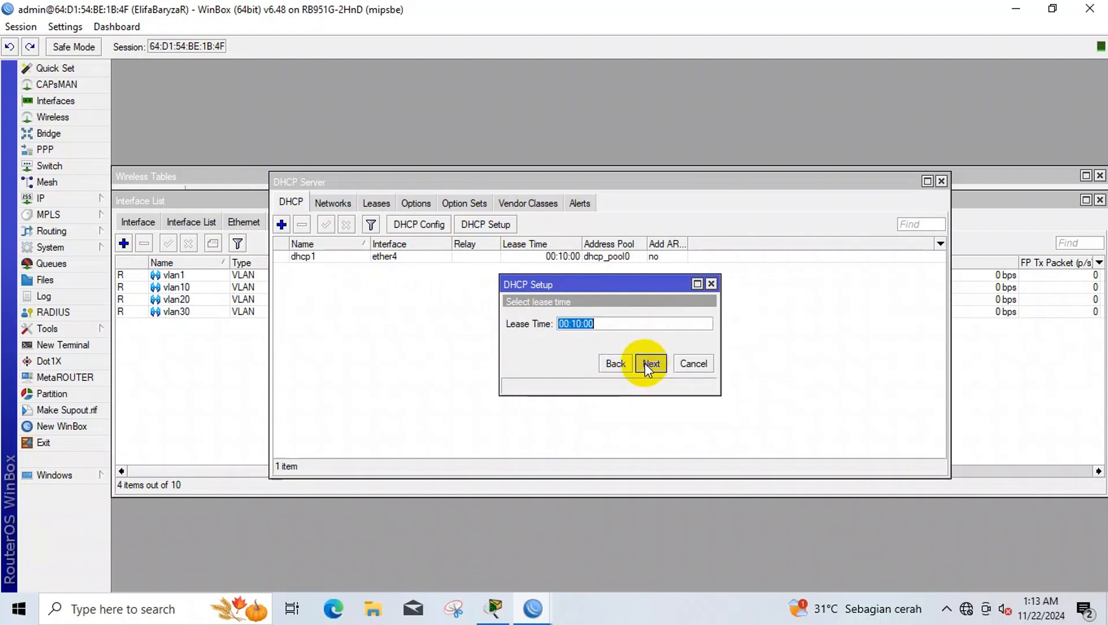
pyautogui.click(650, 365)
pyautogui.click(611, 320)
# - Add a DHCP server on vlan20 with gateway 192.168.20.1 and default settings
pyautogui.click(483, 225)
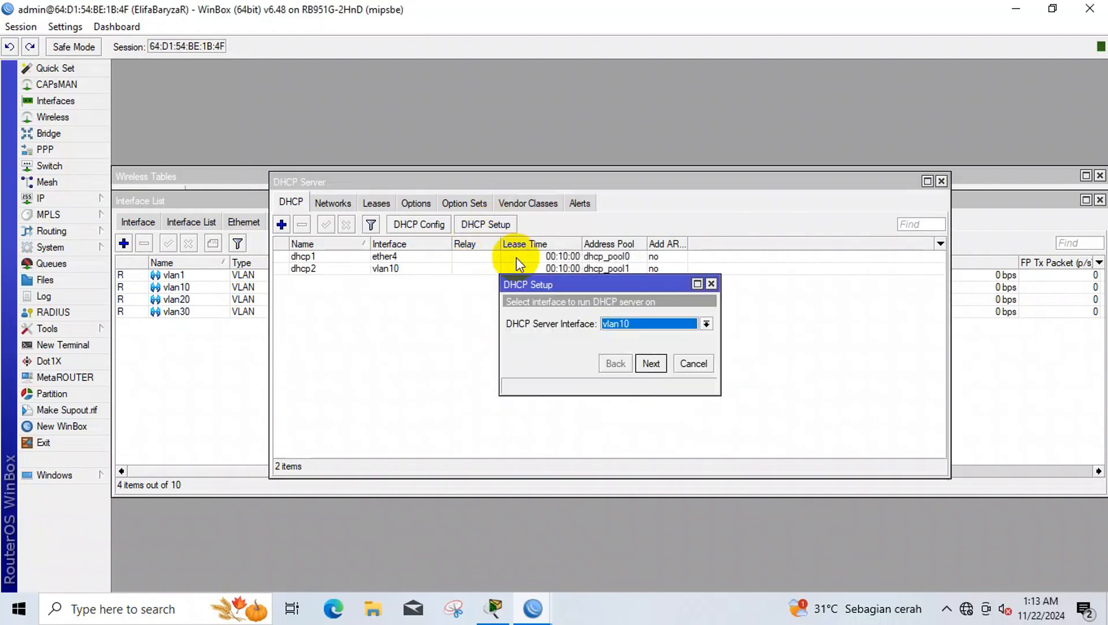
pyautogui.click(616, 335)
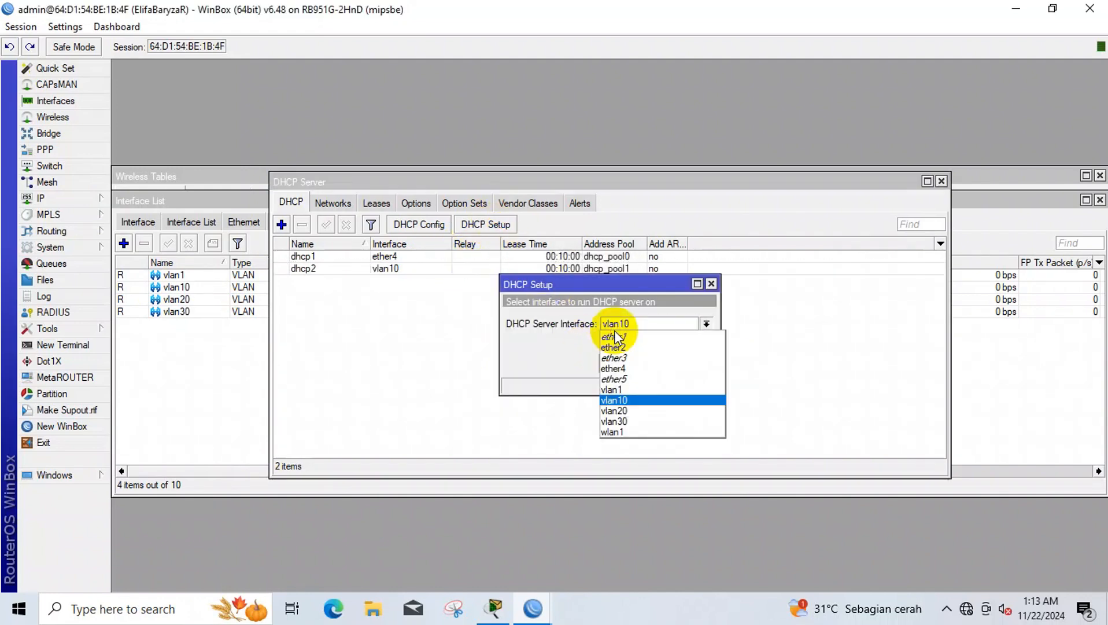
pyautogui.click(630, 412)
pyautogui.click(648, 363)
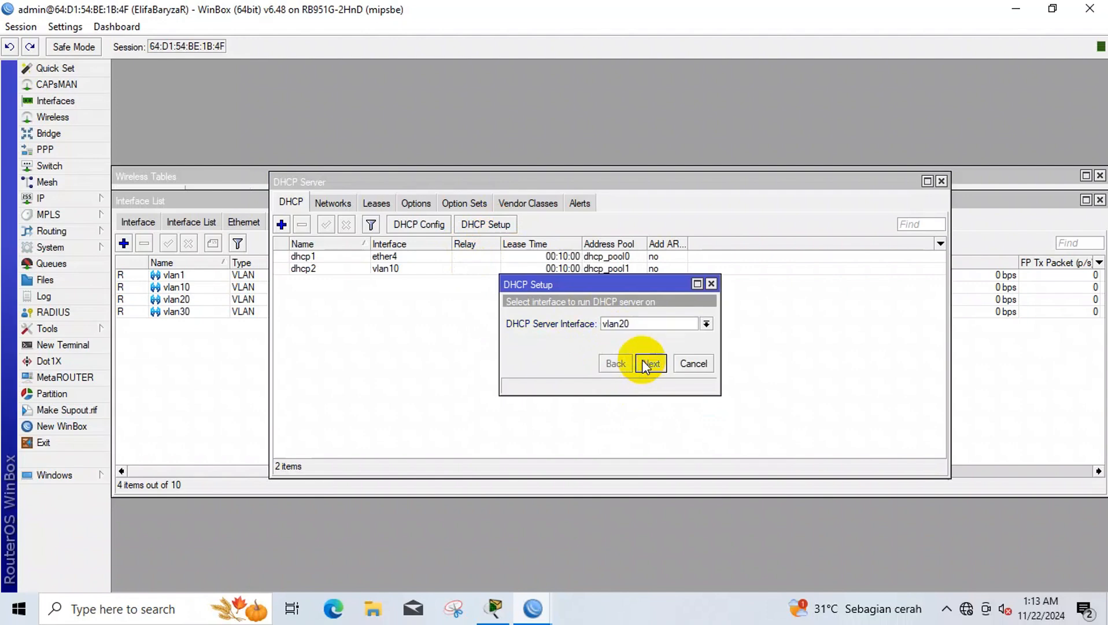
pyautogui.click(647, 363)
pyautogui.click(648, 364)
pyautogui.click(648, 363)
pyautogui.click(648, 363)
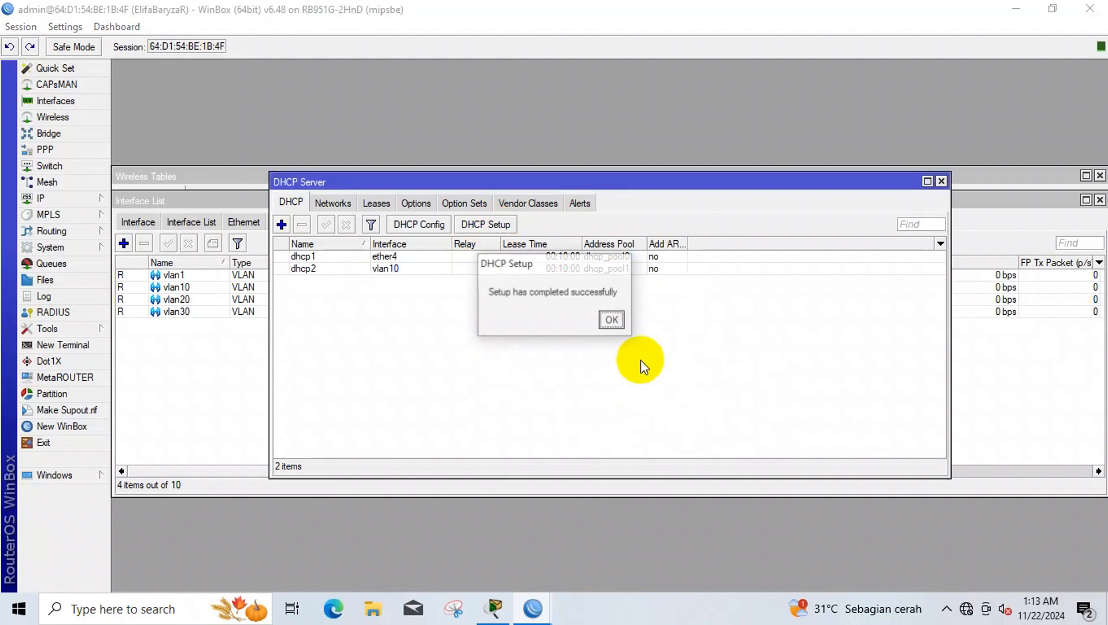
pyautogui.click(611, 318)
# - Add a DHCP server on vlan30 for 192.168.30.0/24 with gateway 192.168.30.1
pyautogui.click(486, 224)
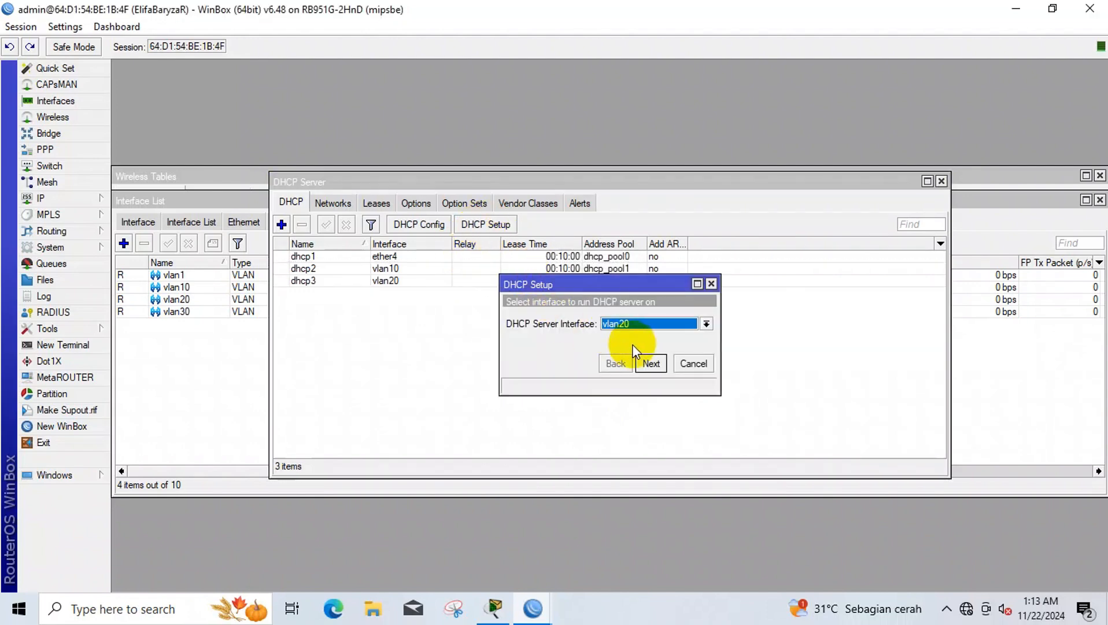
pyautogui.click(642, 324)
pyautogui.click(648, 411)
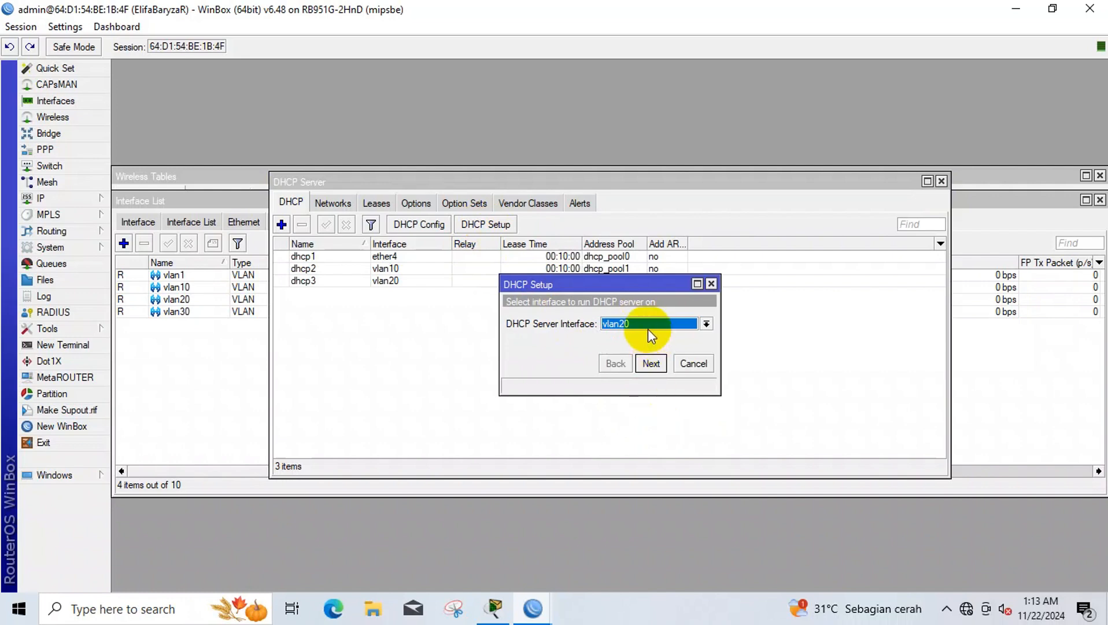
pyautogui.click(648, 327)
pyautogui.click(642, 422)
pyautogui.click(655, 370)
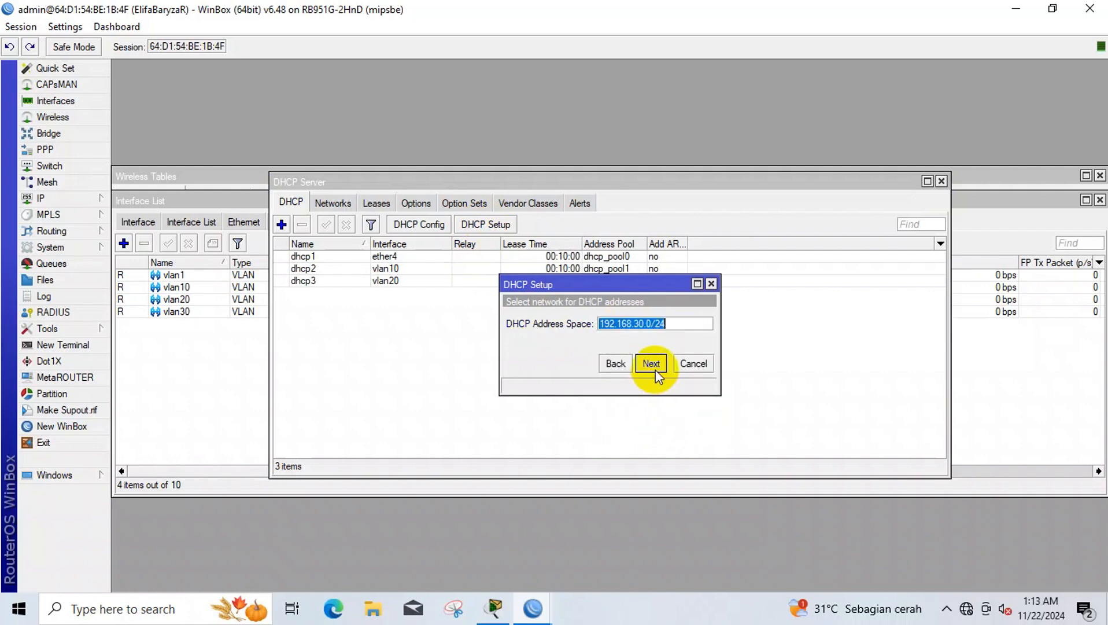
pyautogui.click(656, 366)
pyautogui.click(656, 366)
pyautogui.click(655, 367)
pyautogui.click(653, 367)
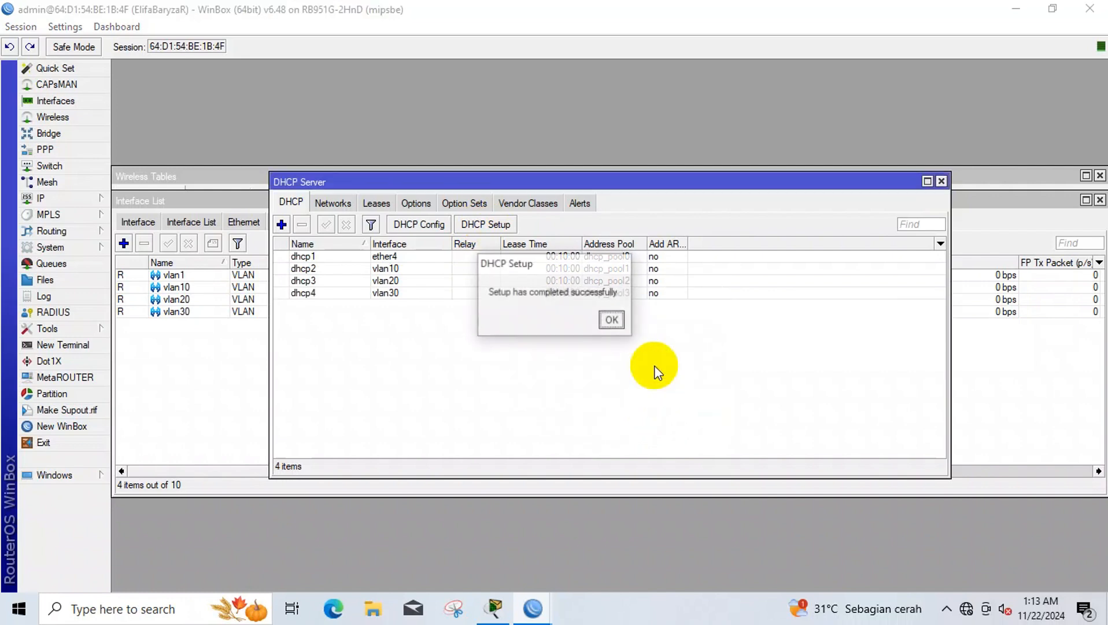
pyautogui.click(611, 319)
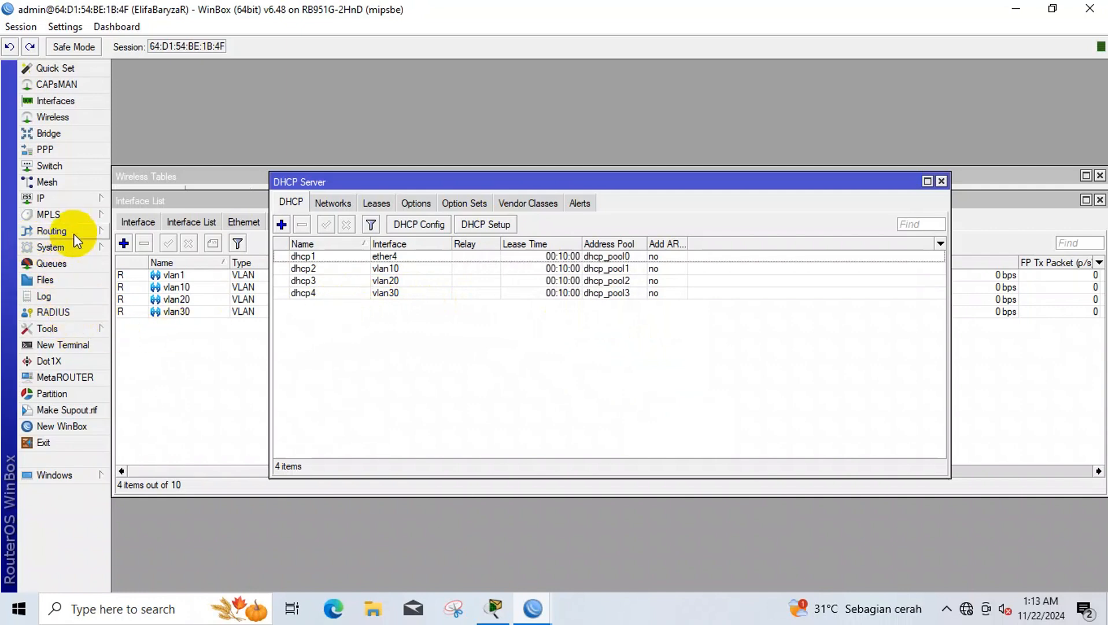
# - Enable Allow Remote Requests in the router's DNS settings
pyautogui.click(81, 198)
pyautogui.click(164, 322)
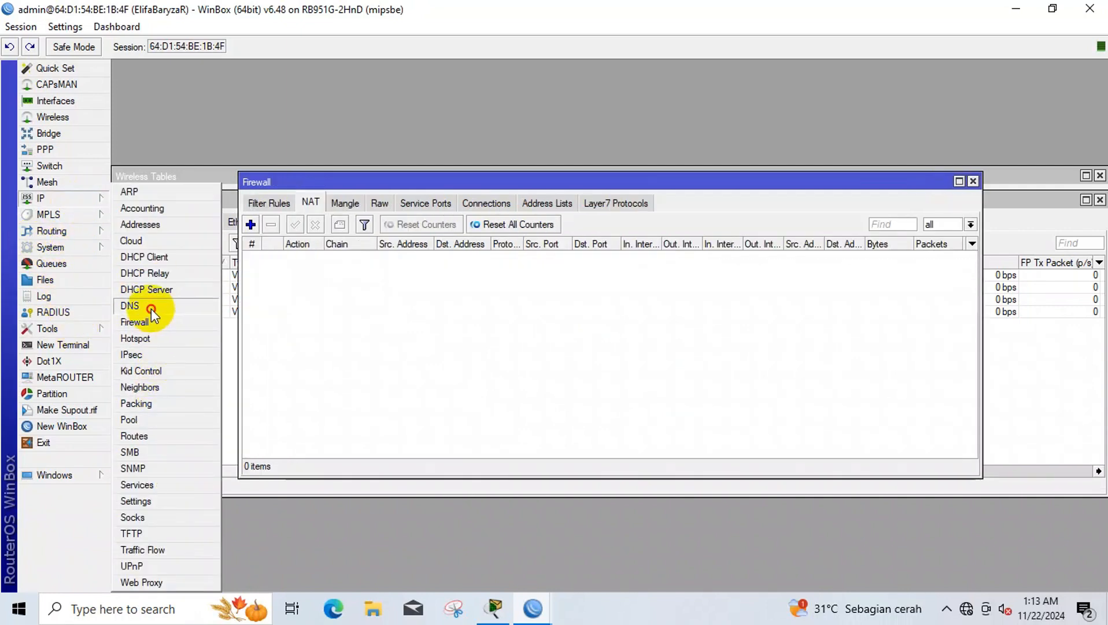
pyautogui.click(150, 307)
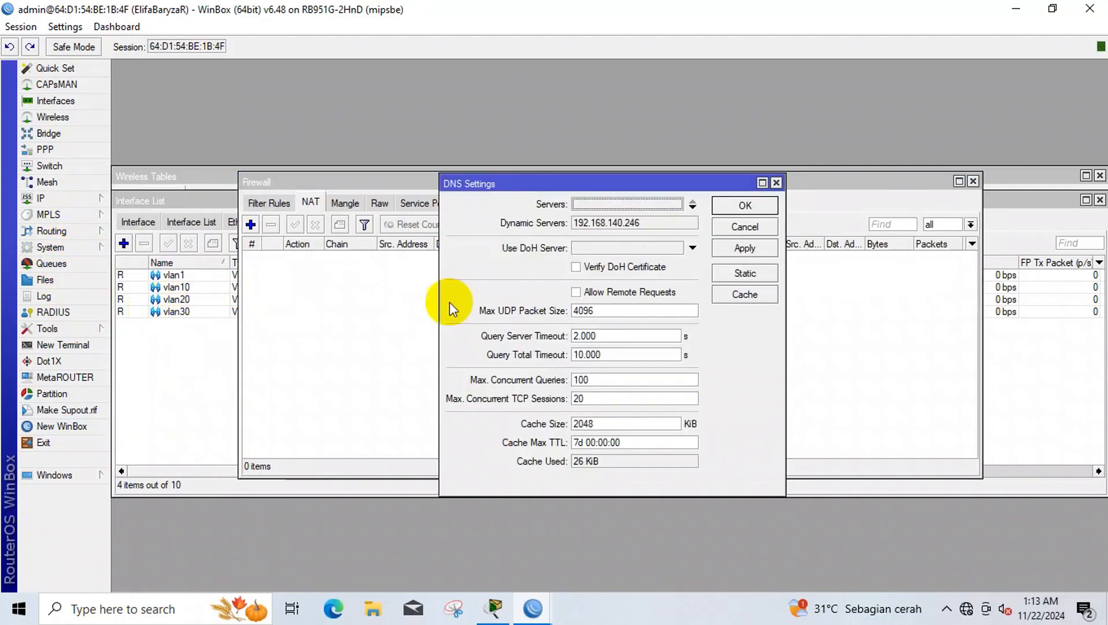
pyautogui.click(586, 299)
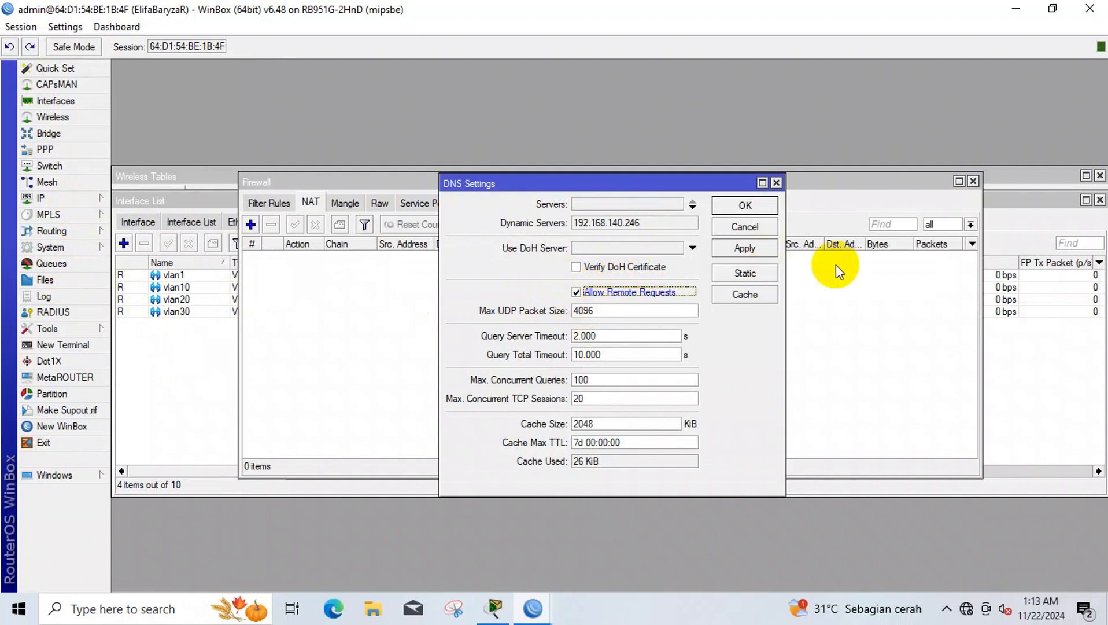
pyautogui.click(741, 247)
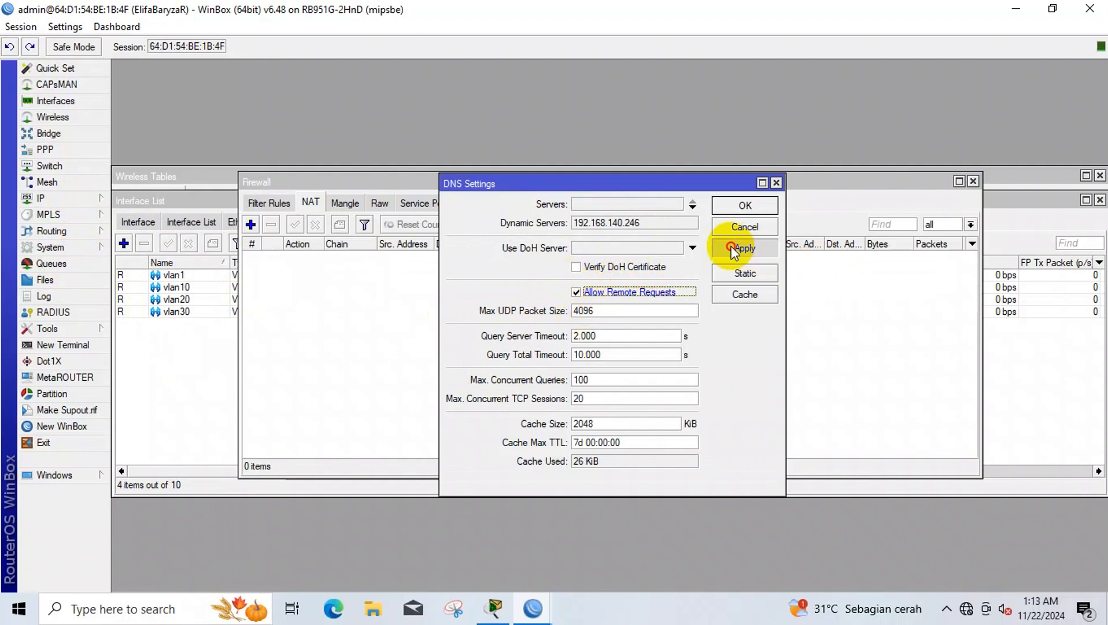
pyautogui.click(746, 207)
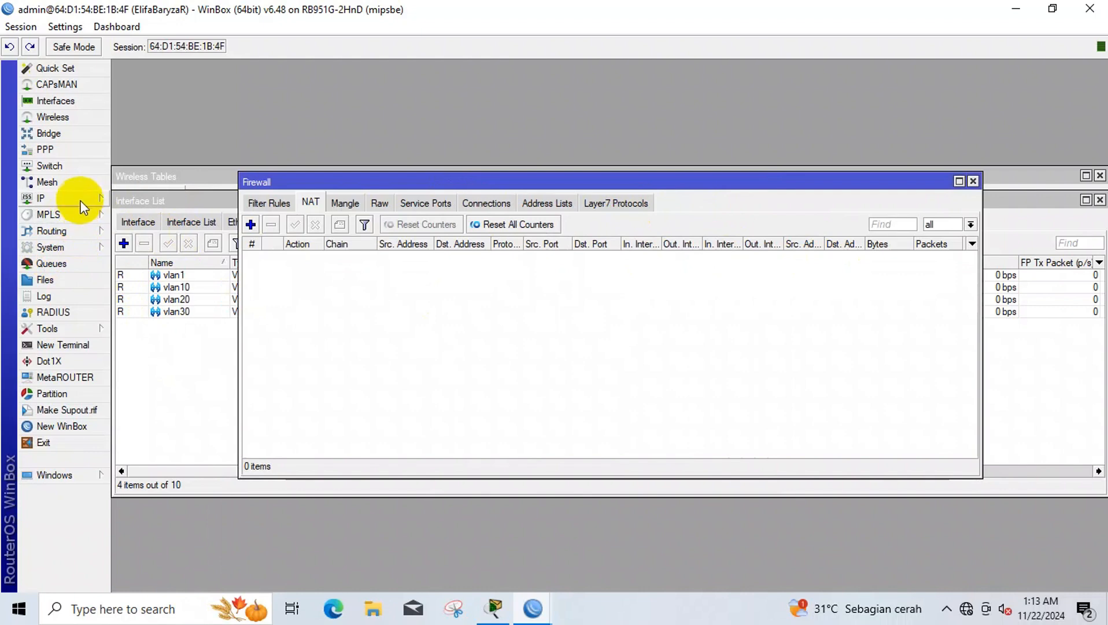
# - Add a firewall NAT rule with action masquerade
pyautogui.click(88, 200)
pyautogui.click(159, 321)
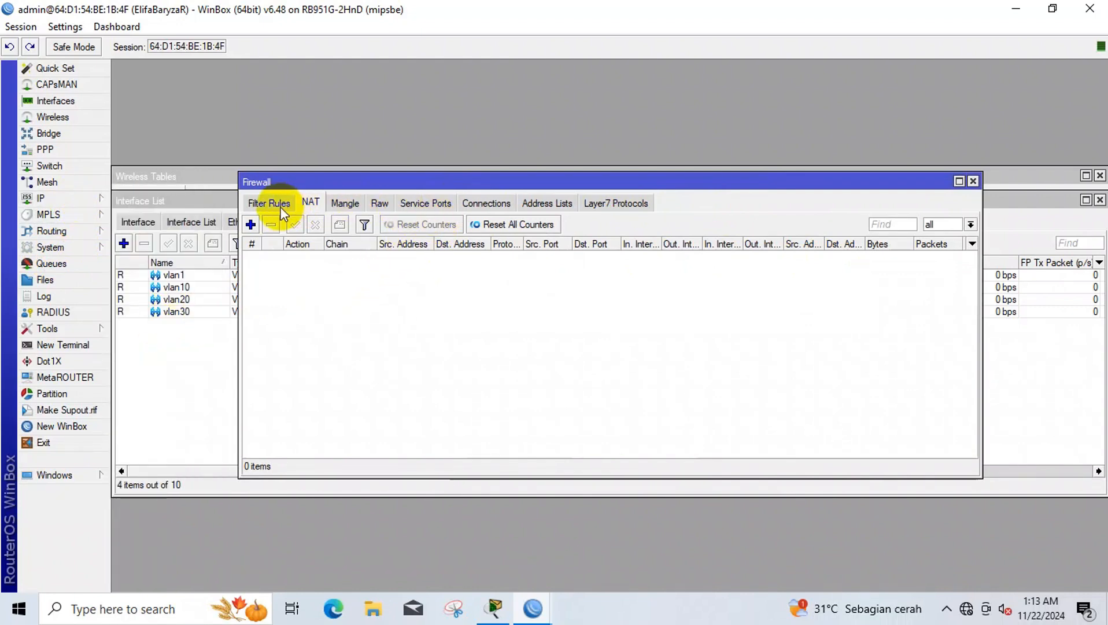
pyautogui.click(251, 224)
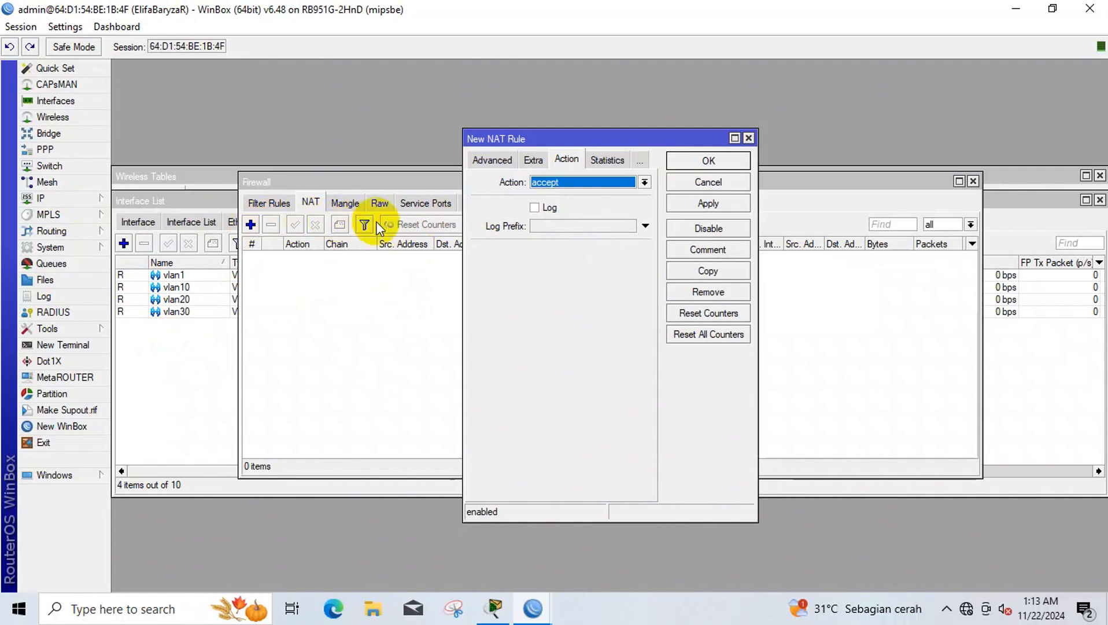
pyautogui.click(554, 184)
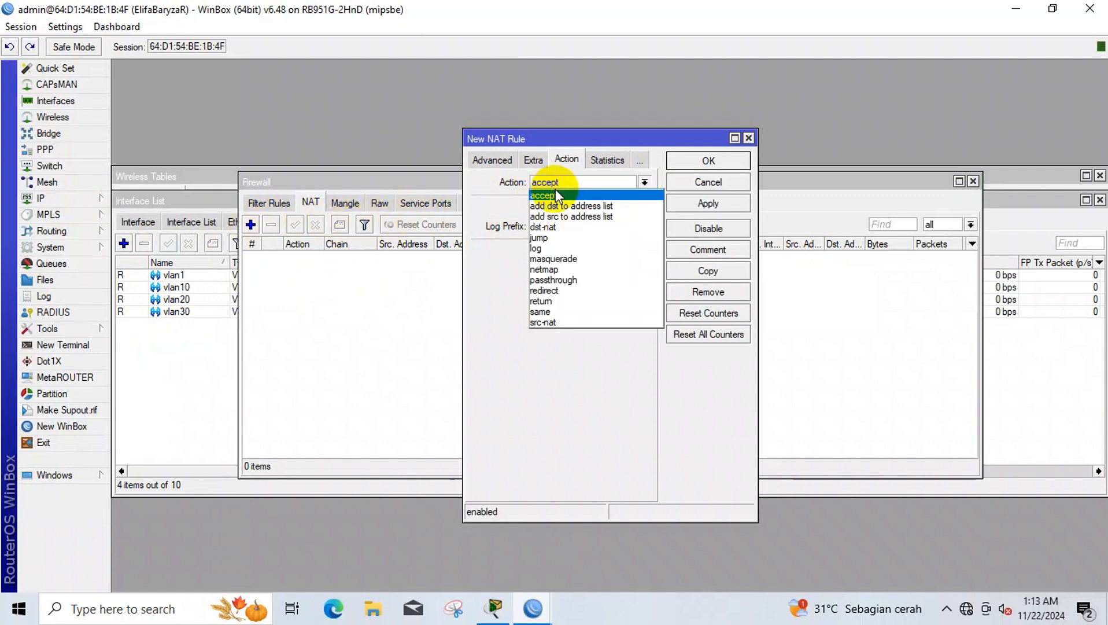
pyautogui.click(573, 259)
pyautogui.click(679, 204)
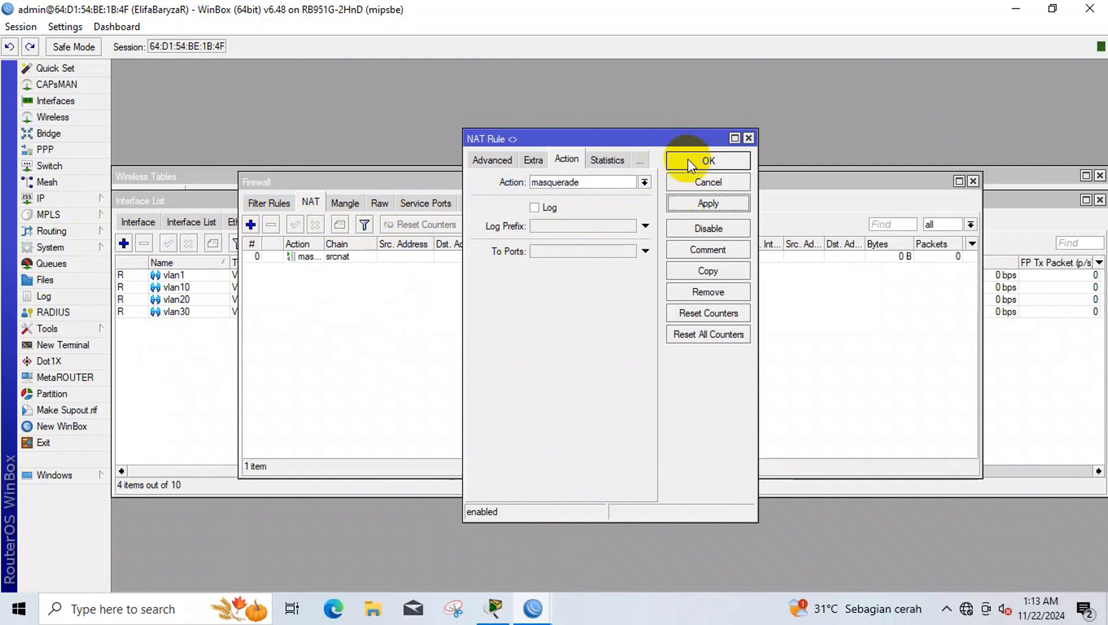
pyautogui.click(687, 159)
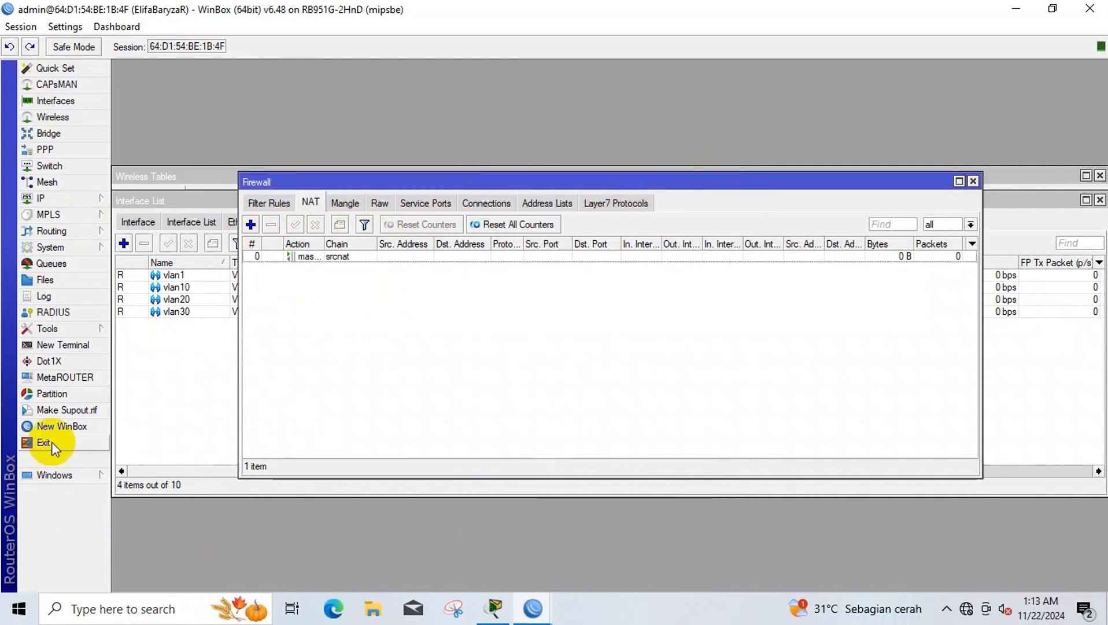
# - In a new router terminal, ping 192.168.88.1 and stop it after the timeouts
pyautogui.click(67, 346)
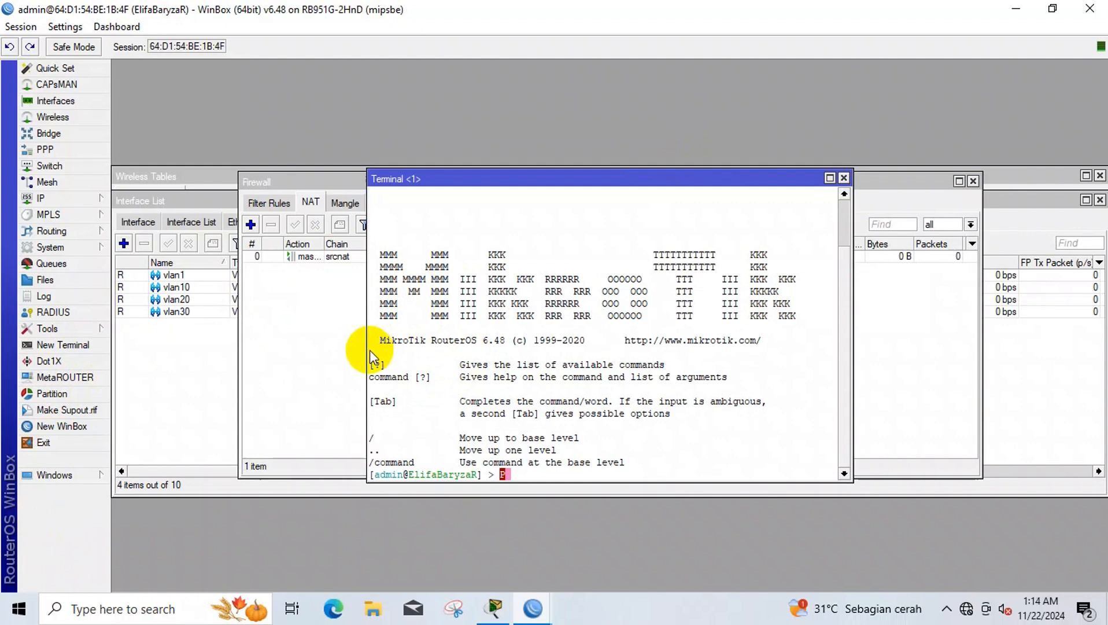
pyautogui.write('ping 192.168.88.1')
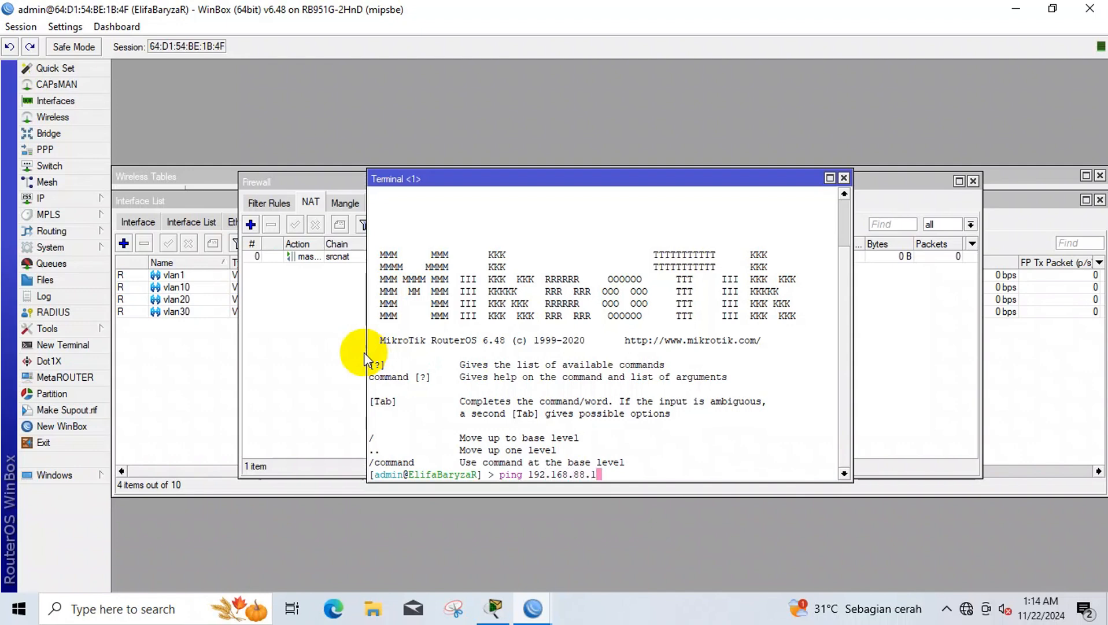
pyautogui.press('Return')
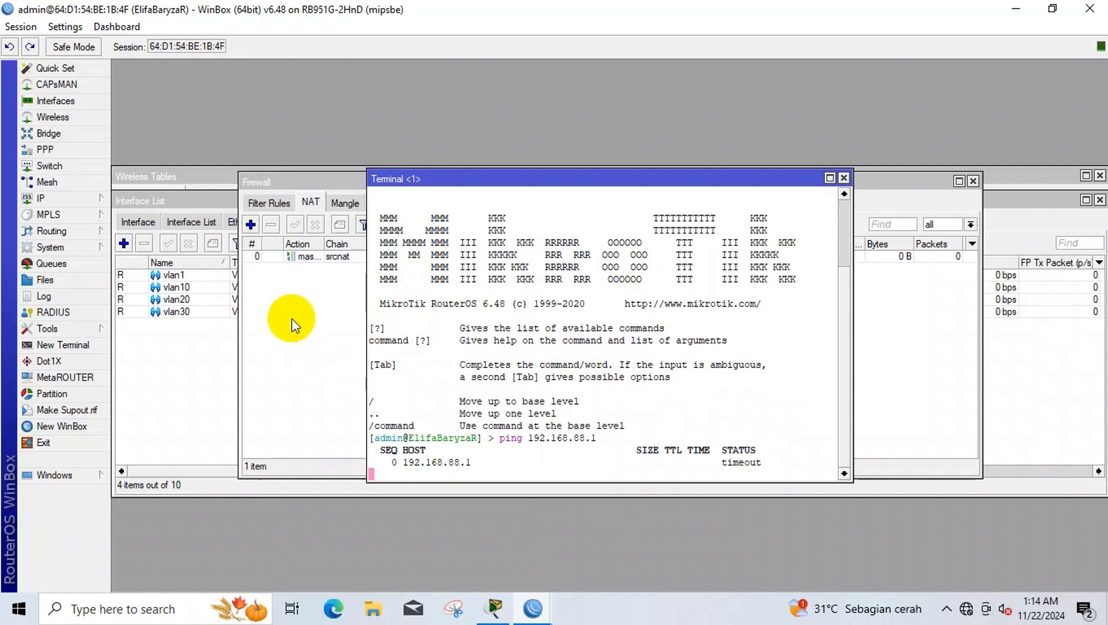
pyautogui.hotkey('ctrl', 'c')
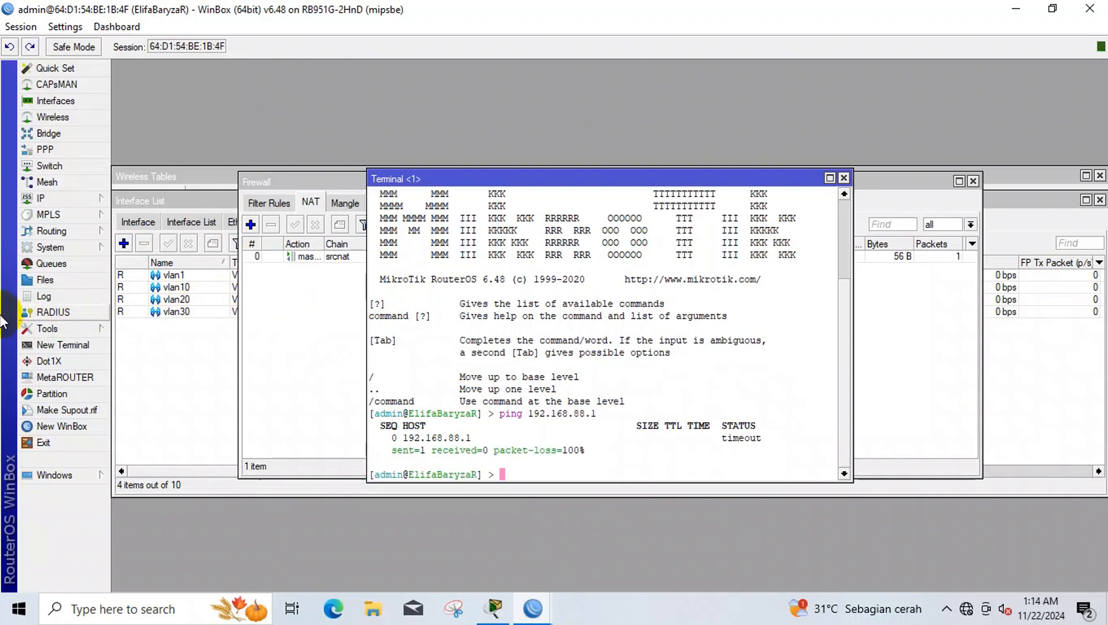
# - Reassign the 192.168.88.254/24 address from ether2 to interface vlan1
pyautogui.click(59, 202)
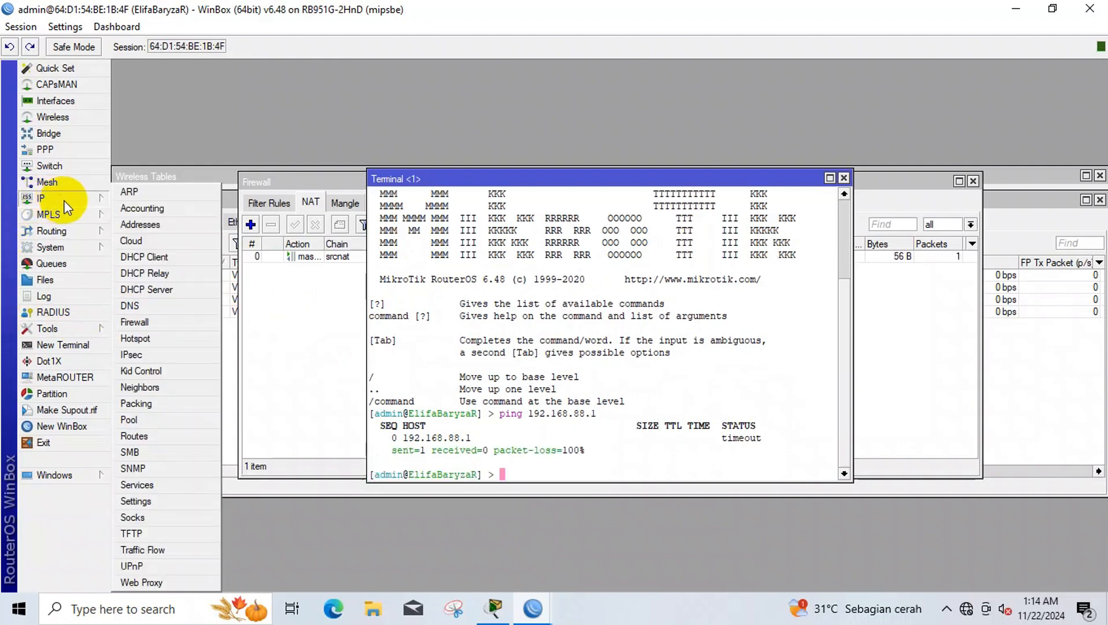
pyautogui.click(164, 227)
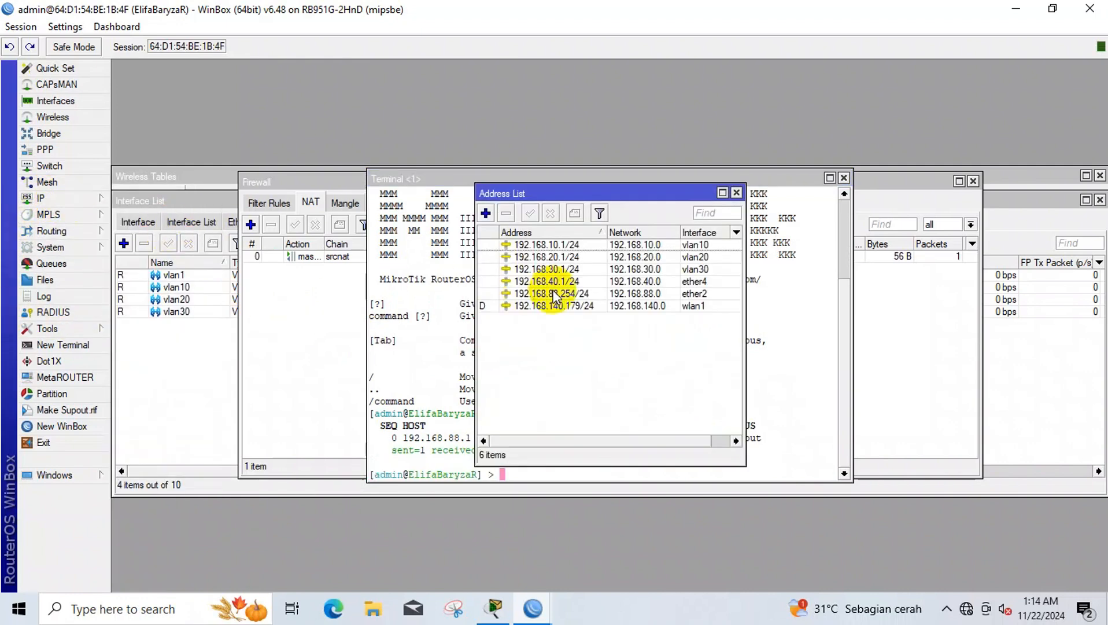
pyautogui.doubleClick(639, 293)
pyautogui.click(625, 296)
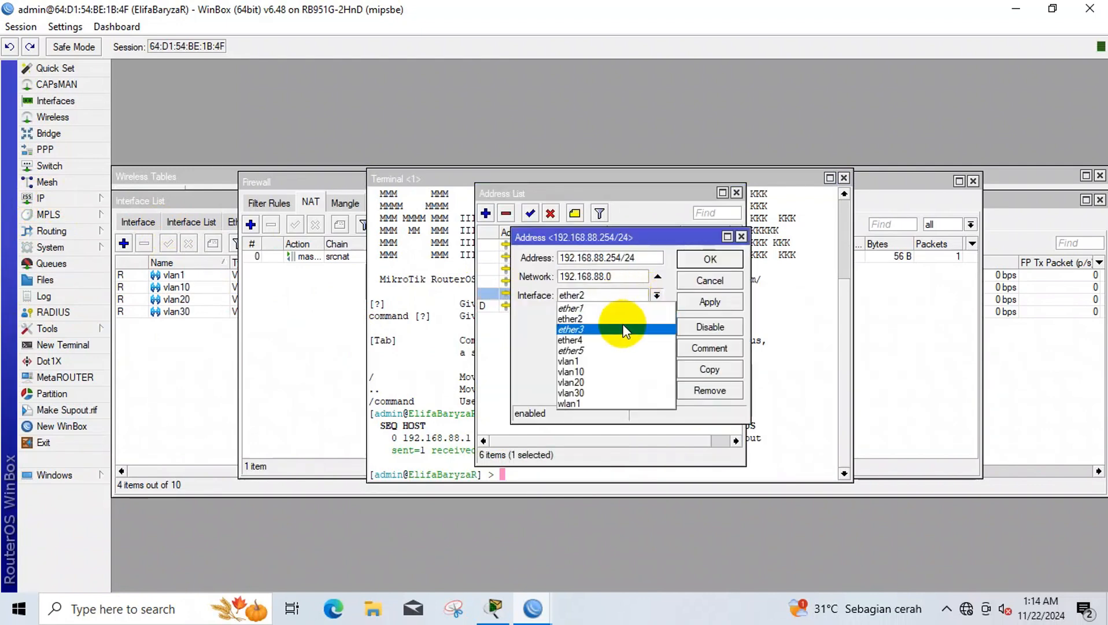
pyautogui.click(617, 357)
pyautogui.click(709, 301)
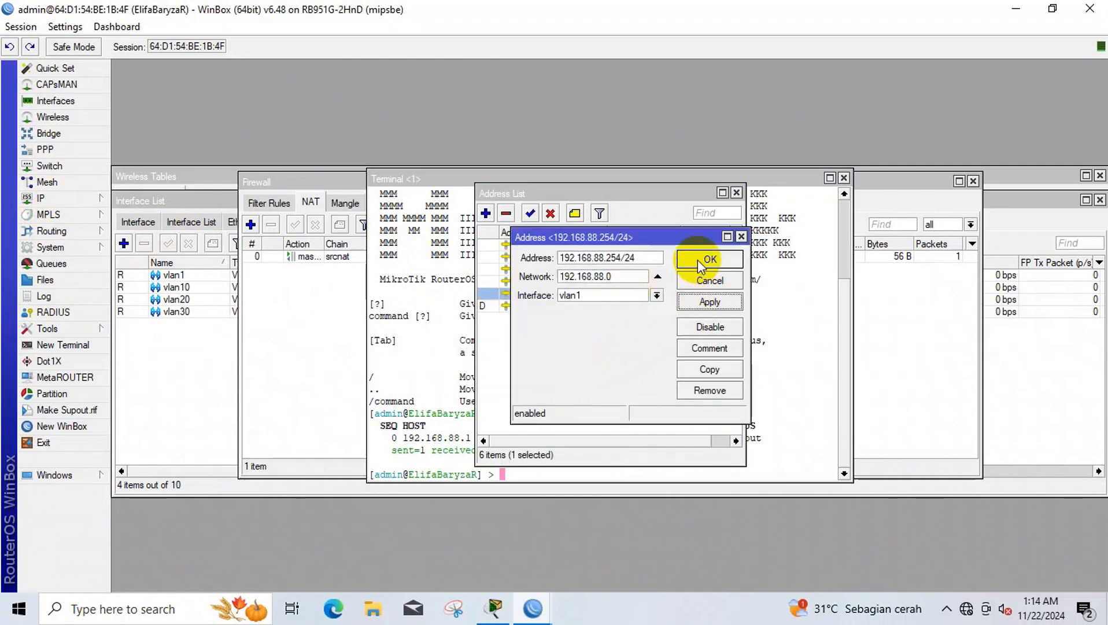
pyautogui.click(711, 259)
# - Re-run the ping to 192.168.88.1 in the terminal, now getting replies
pyautogui.click(754, 315)
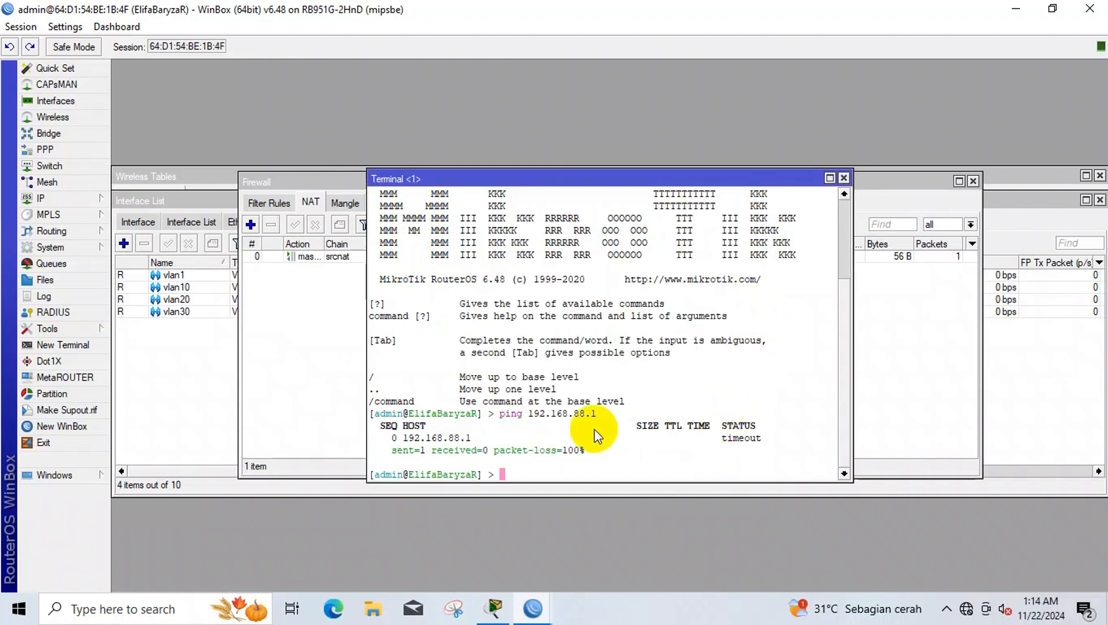
pyautogui.press('Up')
pyautogui.press('Return')
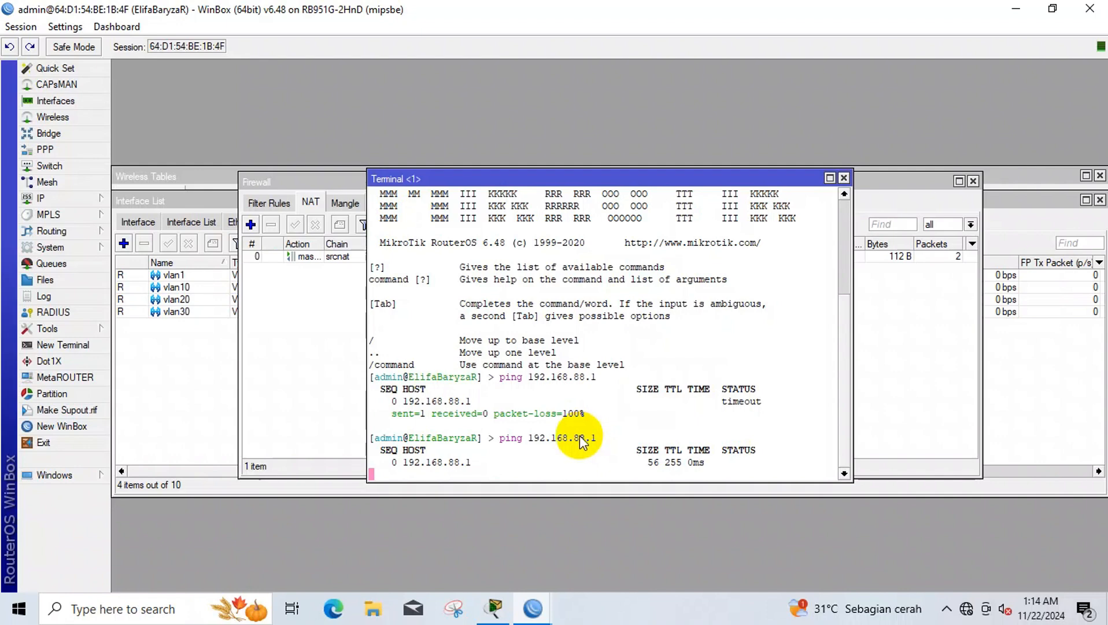
pyautogui.hotkey('ctrl', 'c')
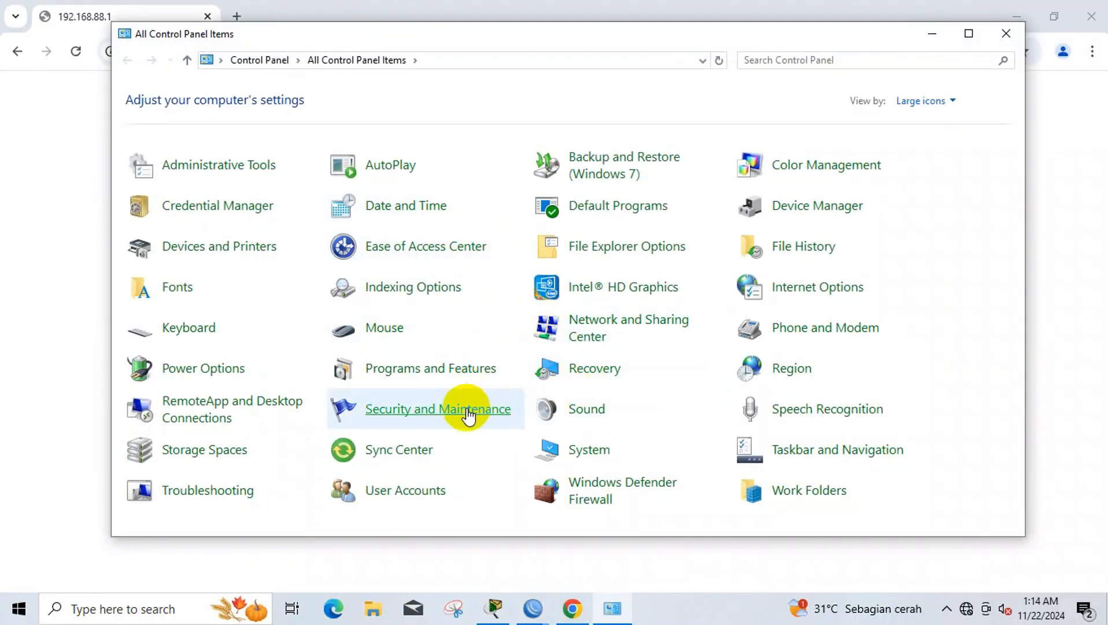
# - Turn the Ethernet adapter off and back on from Network and Sharing Center's adapter settings
pyautogui.click(616, 321)
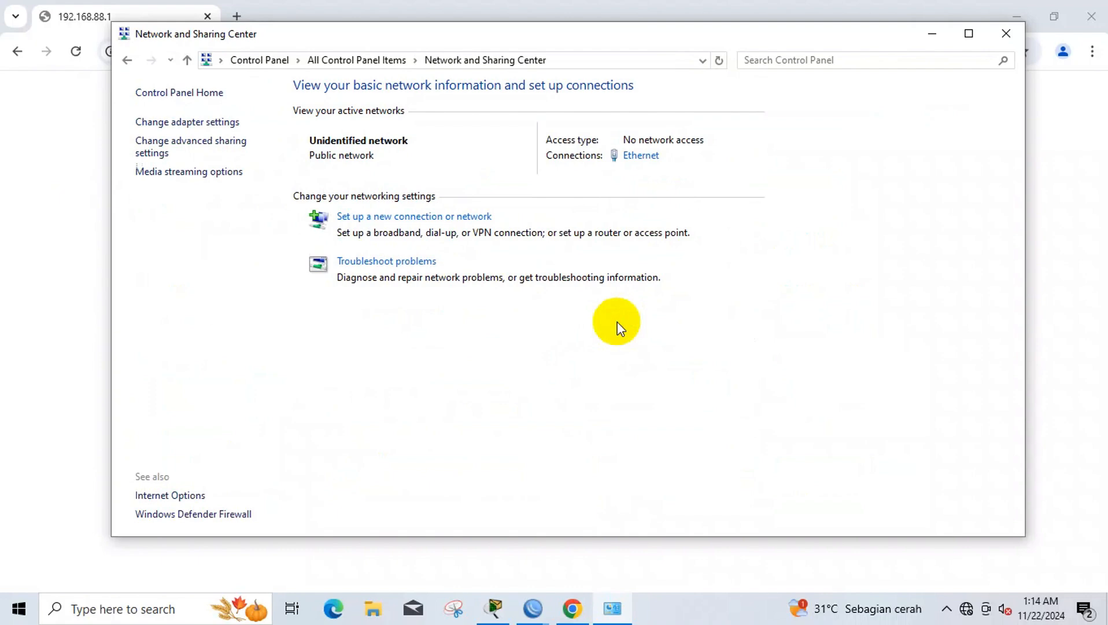
pyautogui.click(240, 153)
pyautogui.click(127, 60)
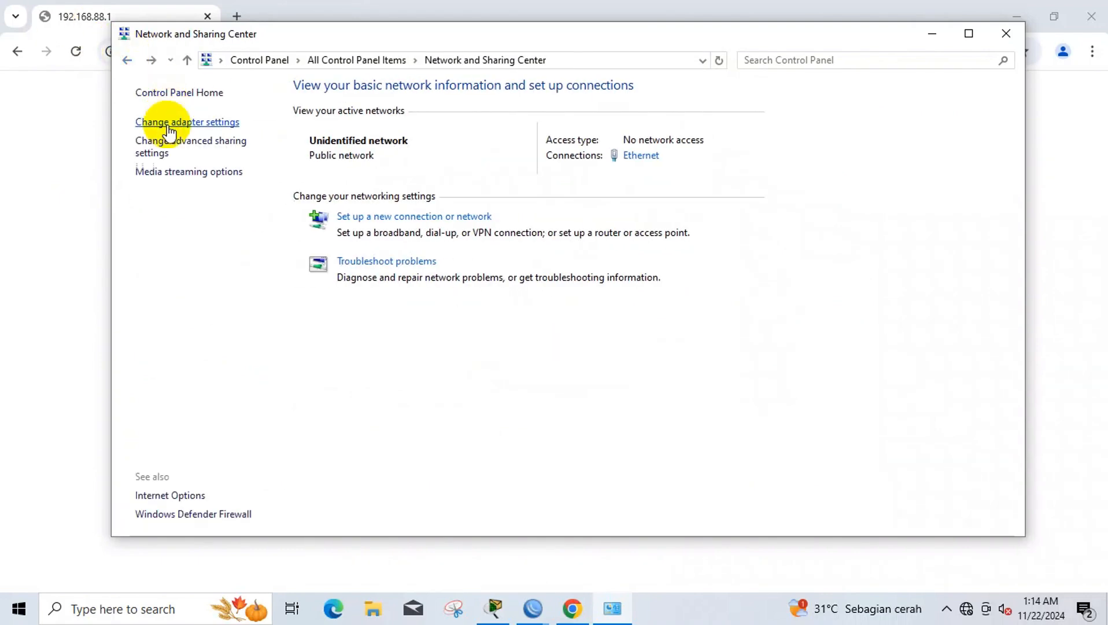
pyautogui.click(161, 118)
pyautogui.click(266, 147)
pyautogui.rightClick(265, 144)
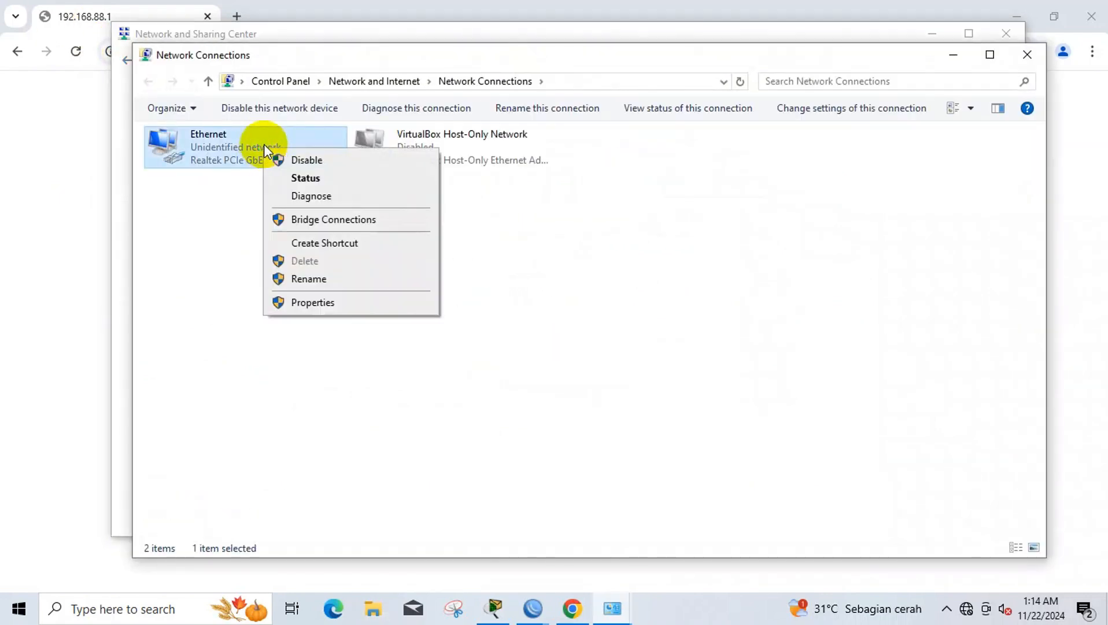
pyautogui.click(297, 159)
pyautogui.rightClick(293, 153)
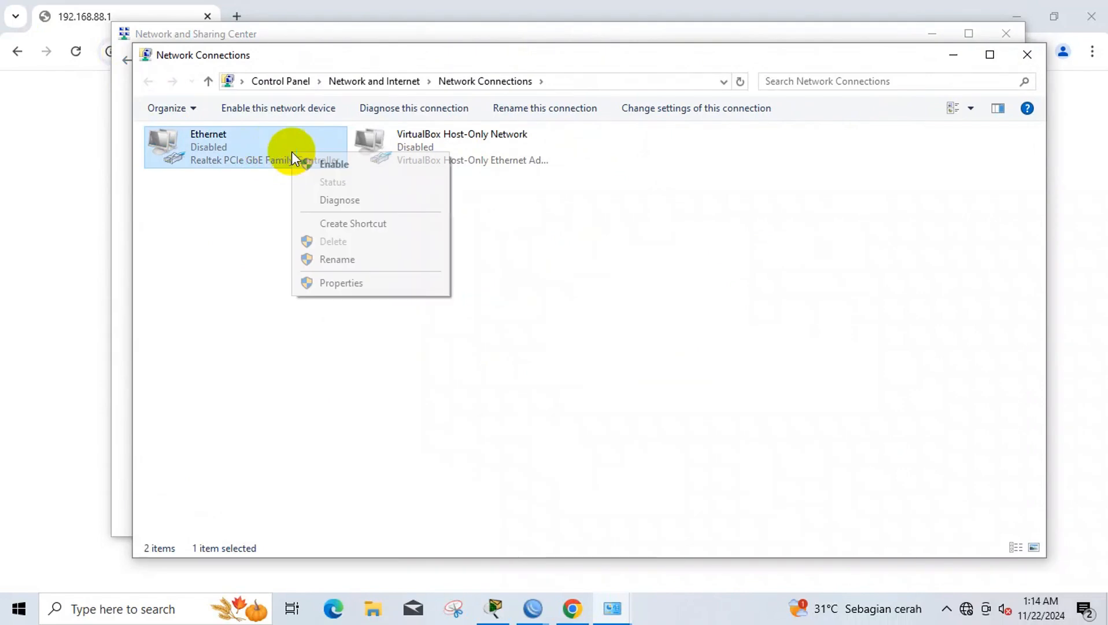
pyautogui.click(309, 164)
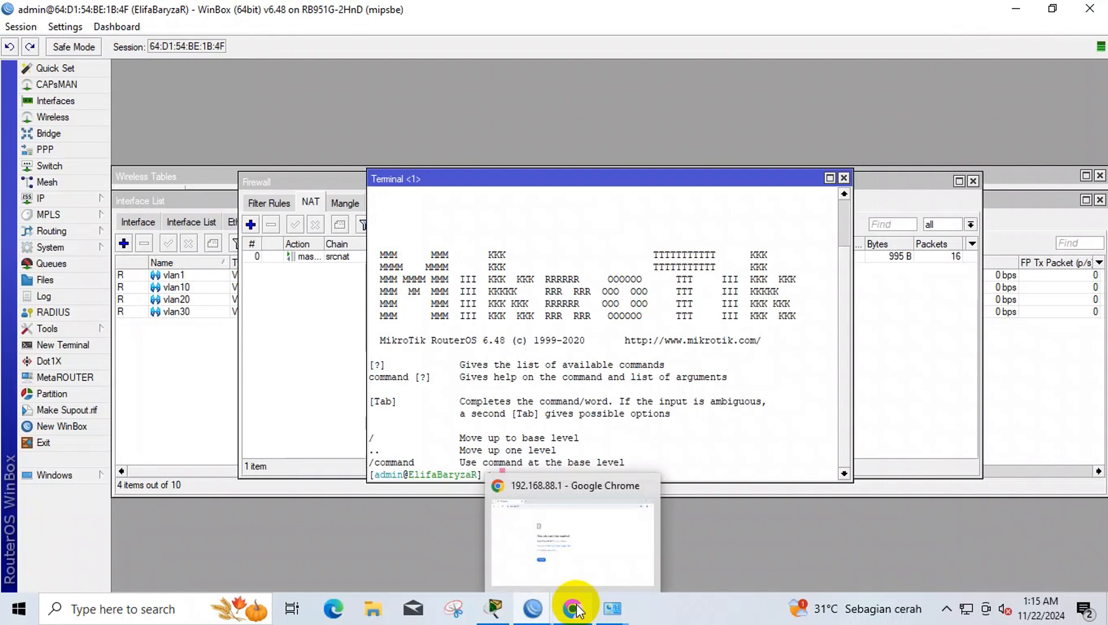
# - Reload 192.168.88.1 in the browser to reach the SwOS sign-in, correcting a mistyped username
pyautogui.click(574, 608)
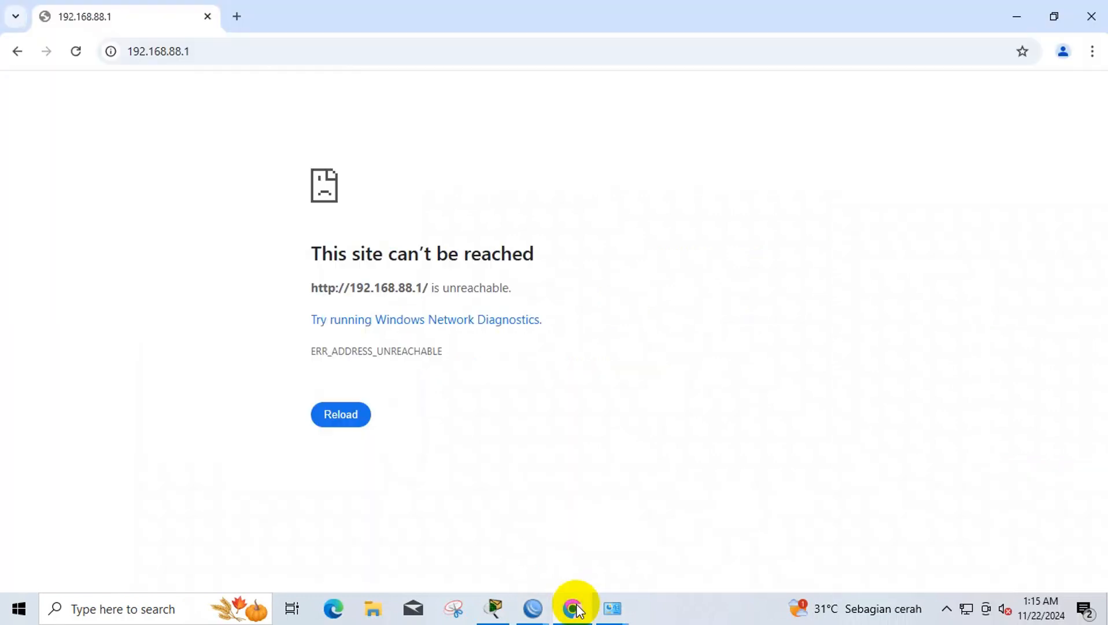
pyautogui.click(79, 52)
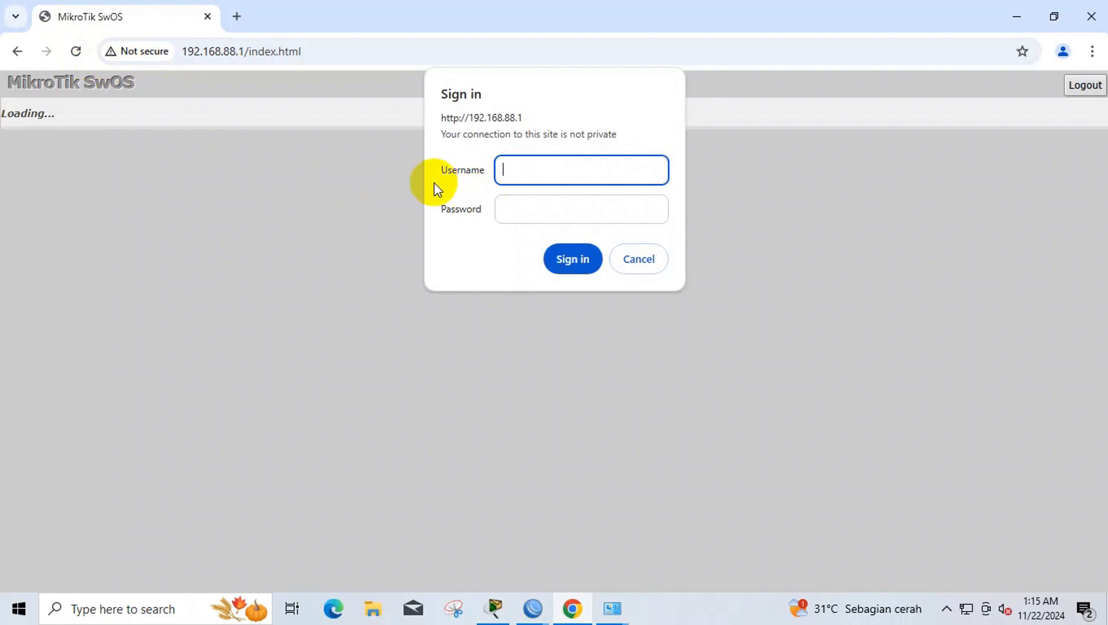
pyautogui.write('ad,ki')
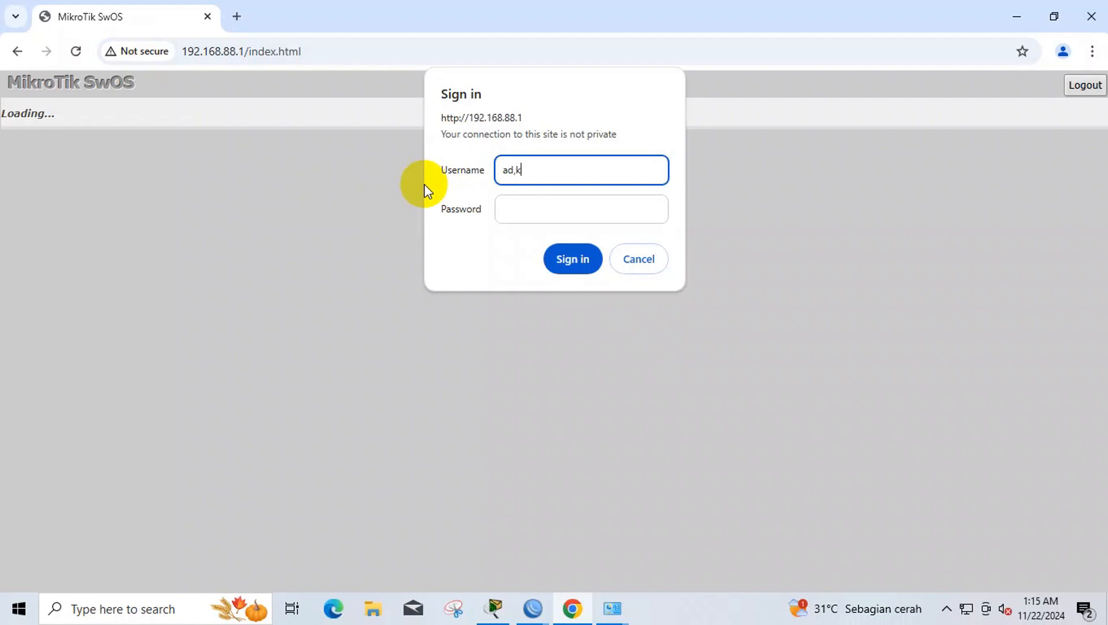
pyautogui.press('BackSpace')
pyautogui.press('BackSpace')
pyautogui.press('BackSpace')
pyautogui.press('BackSpace')
# - Log in as admin with no password, run Reset Configuration under System, then open VLANs
pyautogui.write('admin')
pyautogui.press('Return')
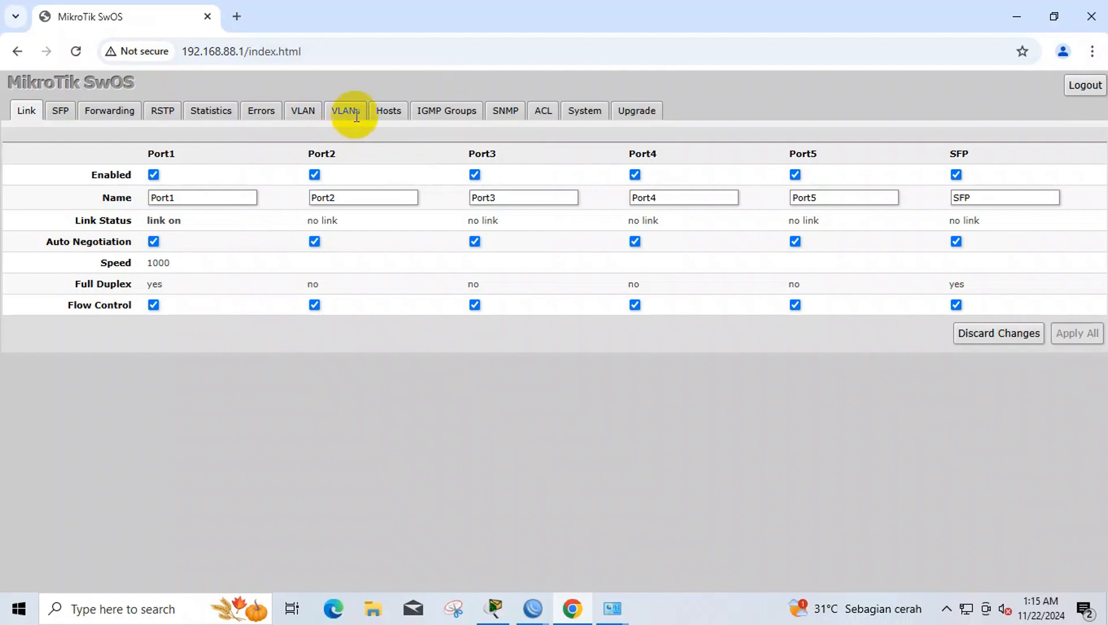
pyautogui.click(581, 113)
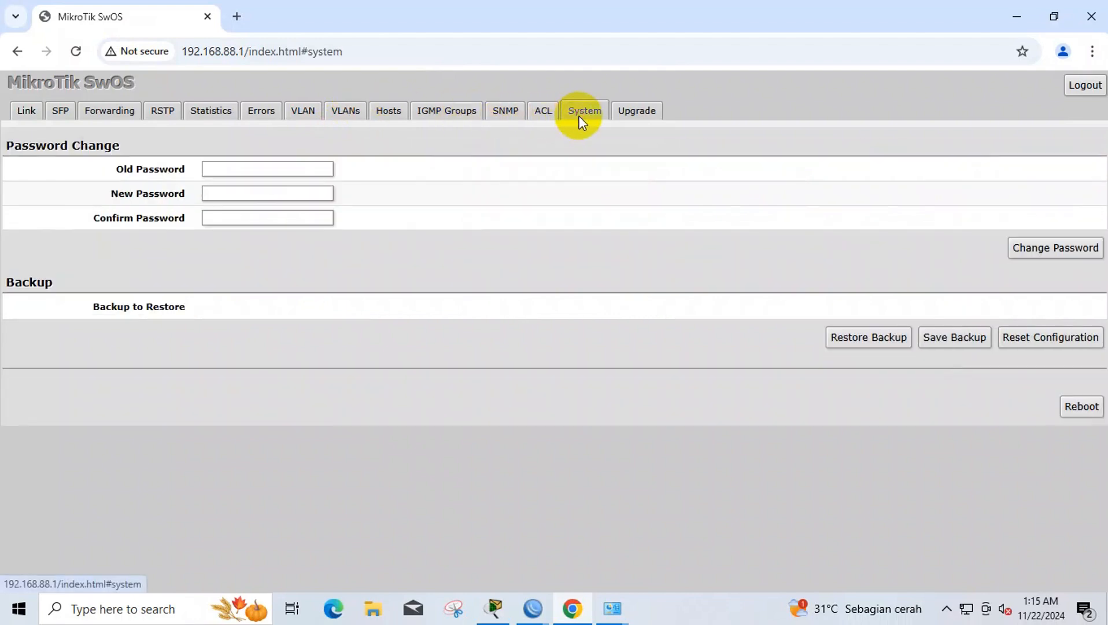
pyautogui.scroll(-3, 931, 495)
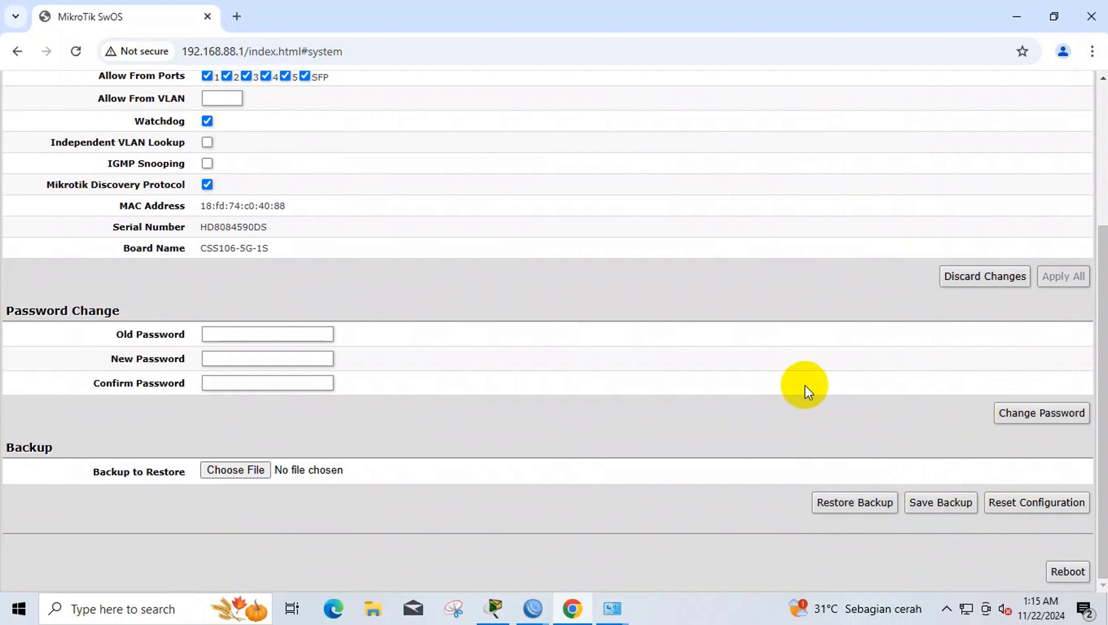
pyautogui.scroll(3, 791, 370)
pyautogui.scroll(-3, 792, 358)
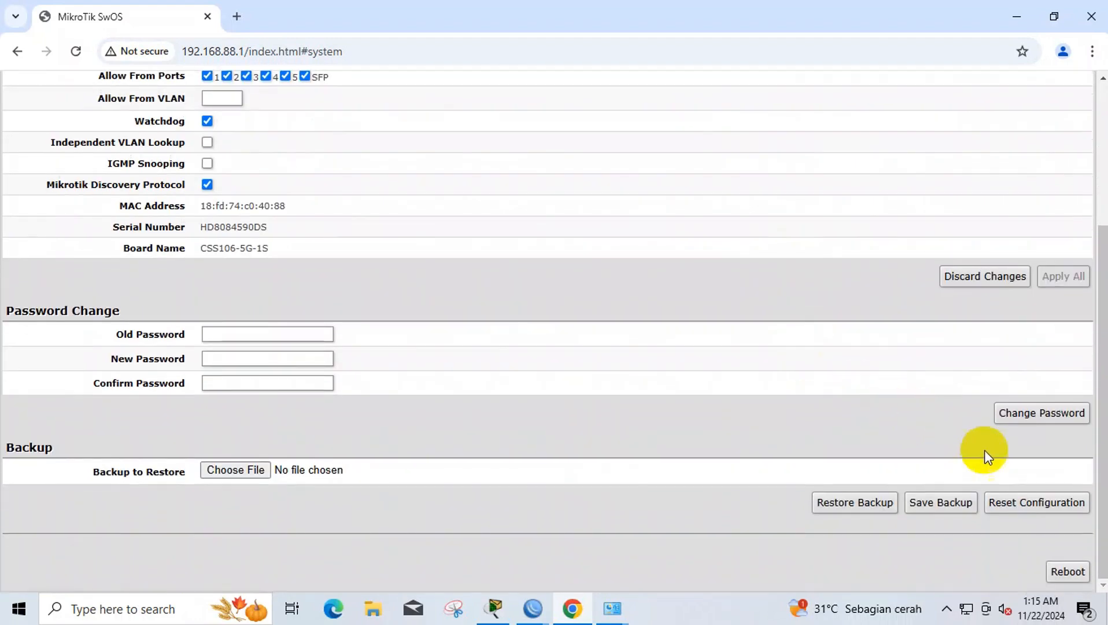
pyautogui.click(1035, 508)
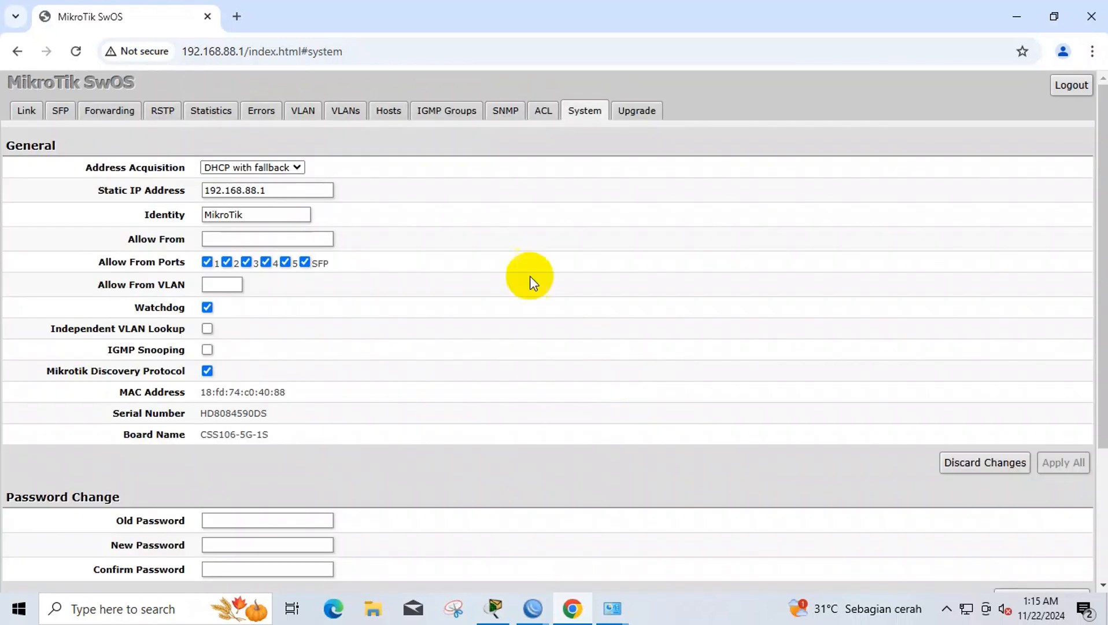
pyautogui.click(354, 113)
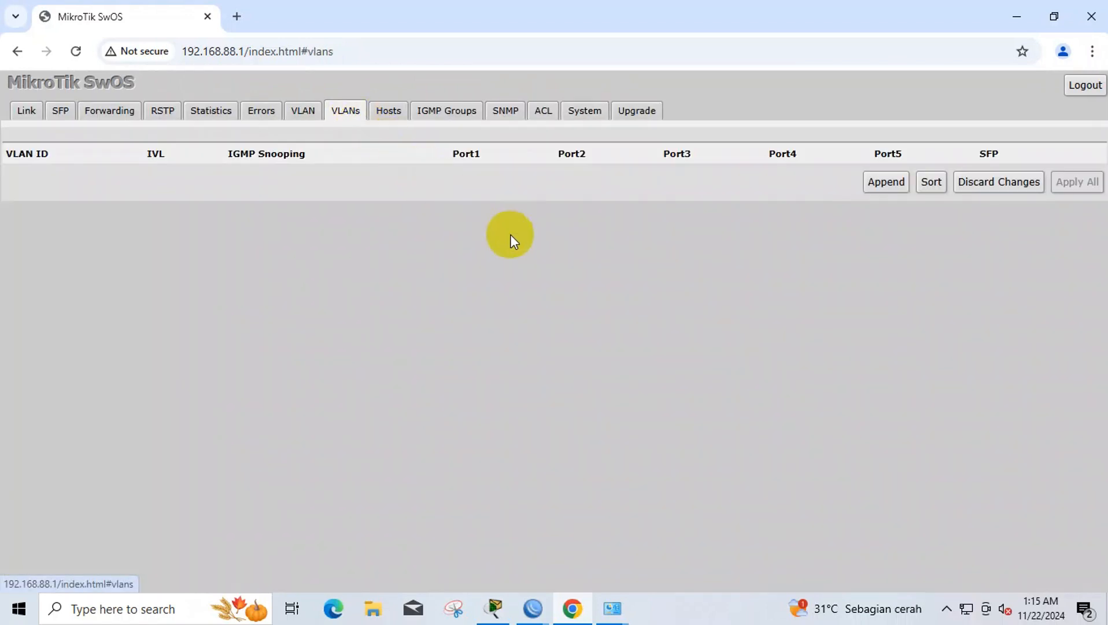
# - Append four VLAN rows and enter VLAN IDs 1, 10 and 20 in the first three
pyautogui.click(890, 183)
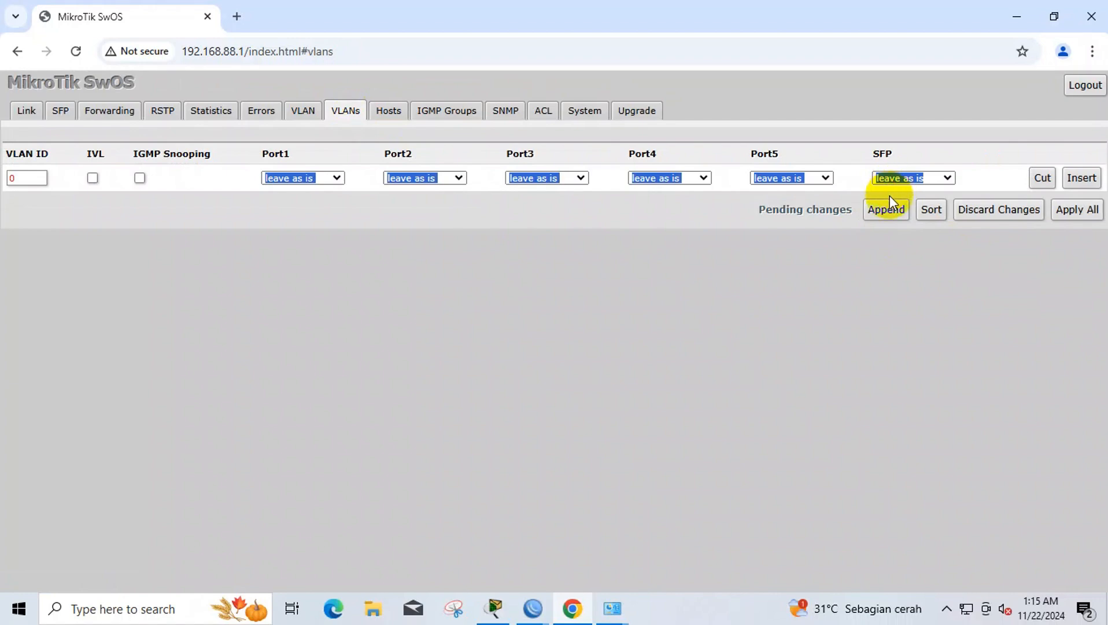
pyautogui.click(889, 199)
pyautogui.click(886, 236)
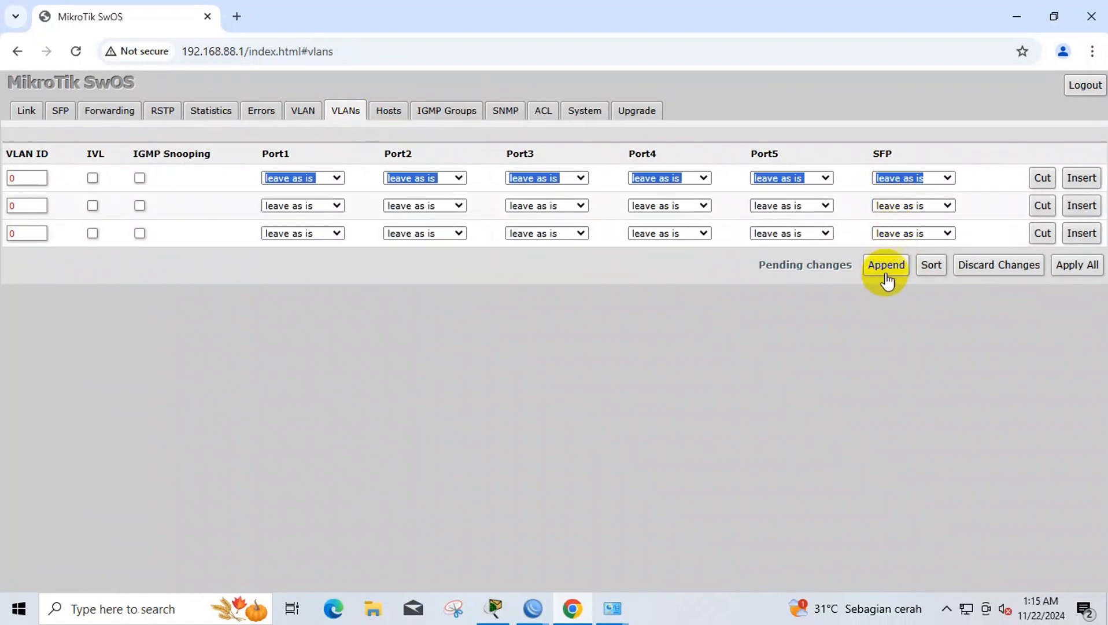
pyautogui.click(886, 265)
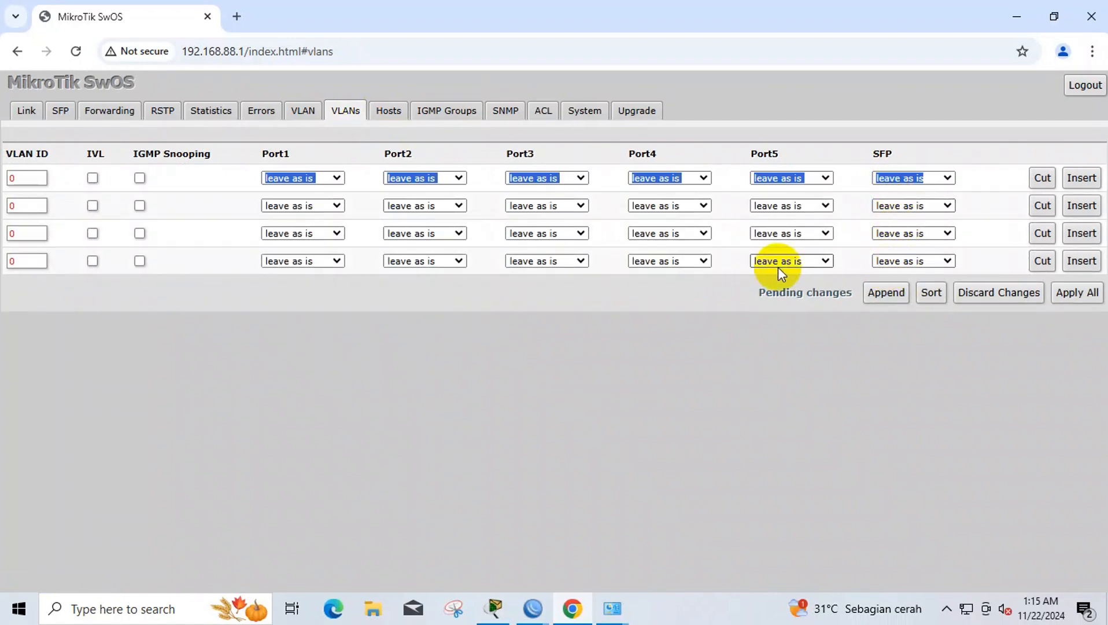
pyautogui.click(33, 177)
pyautogui.press('BackSpace')
pyautogui.write('1')
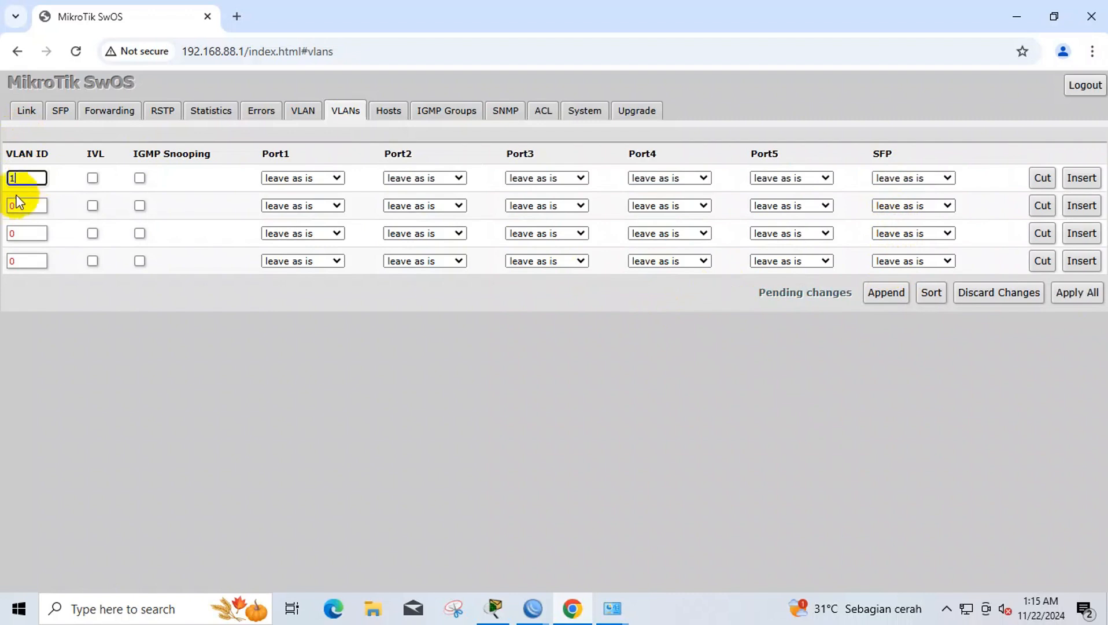
pyautogui.click(14, 206)
pyautogui.write('1')
pyautogui.click(12, 233)
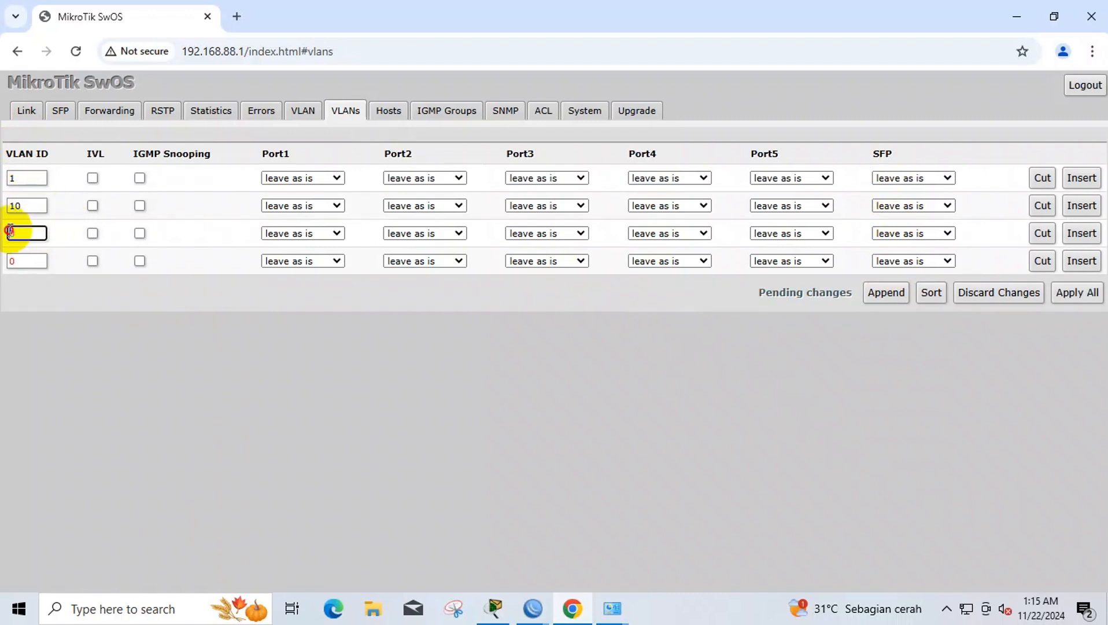
pyautogui.write('2')
pyautogui.click(13, 261)
# - Enter VLAN ID 30 and set Port1 to add if missing on VLANs 1, 10, 20, 30
pyautogui.write('3')
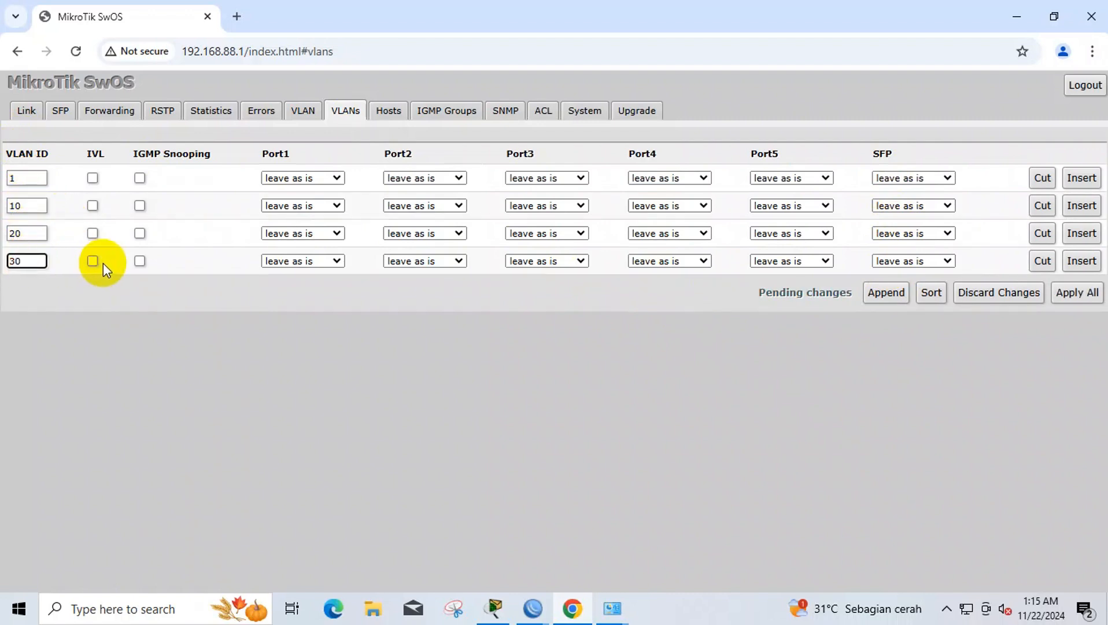
pyautogui.click(293, 184)
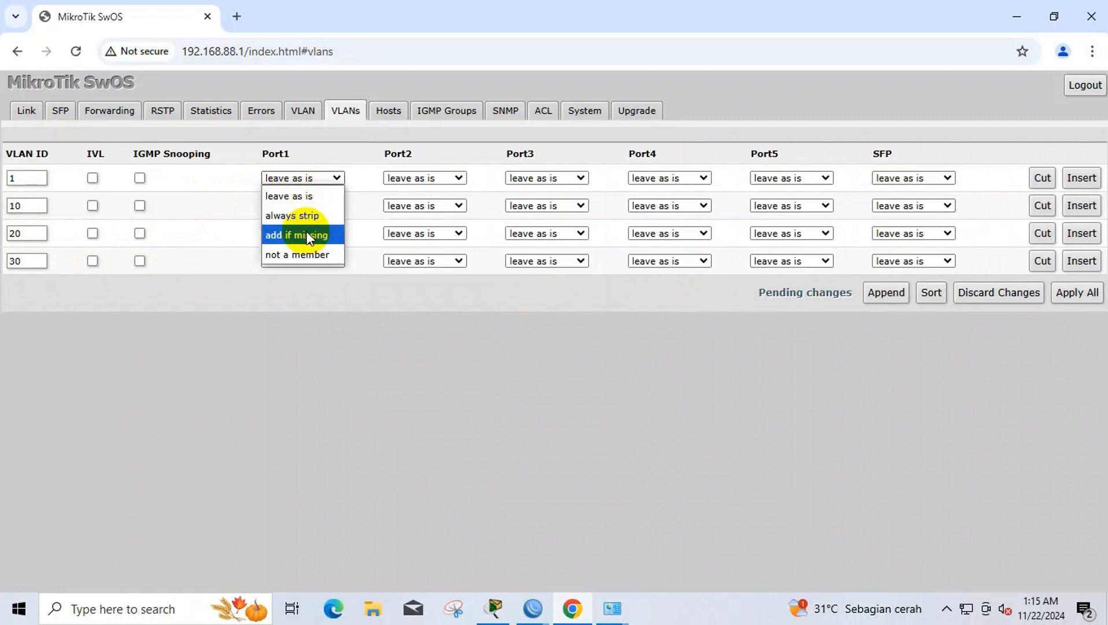
pyautogui.click(305, 237)
pyautogui.click(310, 206)
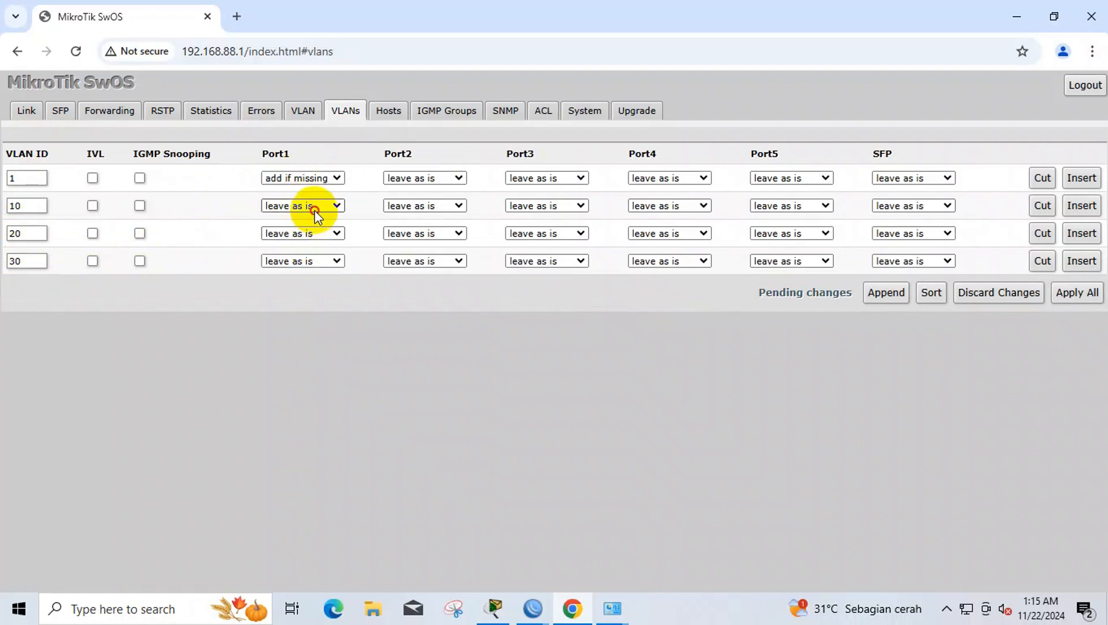
pyautogui.click(317, 258)
pyautogui.click(316, 233)
pyautogui.click(315, 289)
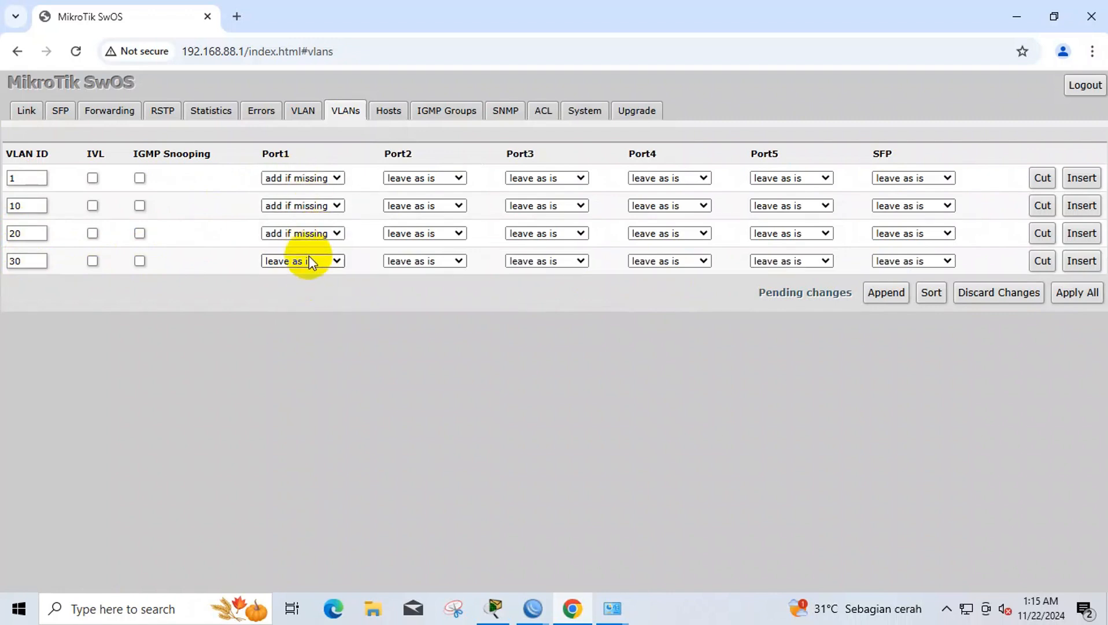
pyautogui.click(307, 260)
pyautogui.click(316, 316)
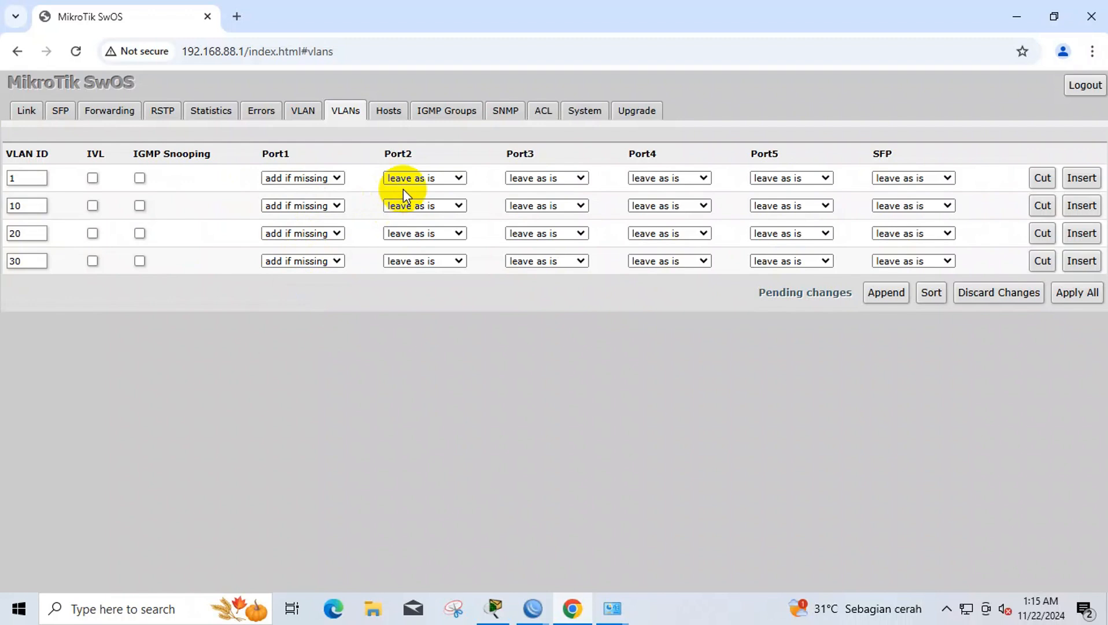
# - Make Port2 always strip on VLAN 10 and not a member of VLANs 1, 20, 30
pyautogui.click(406, 178)
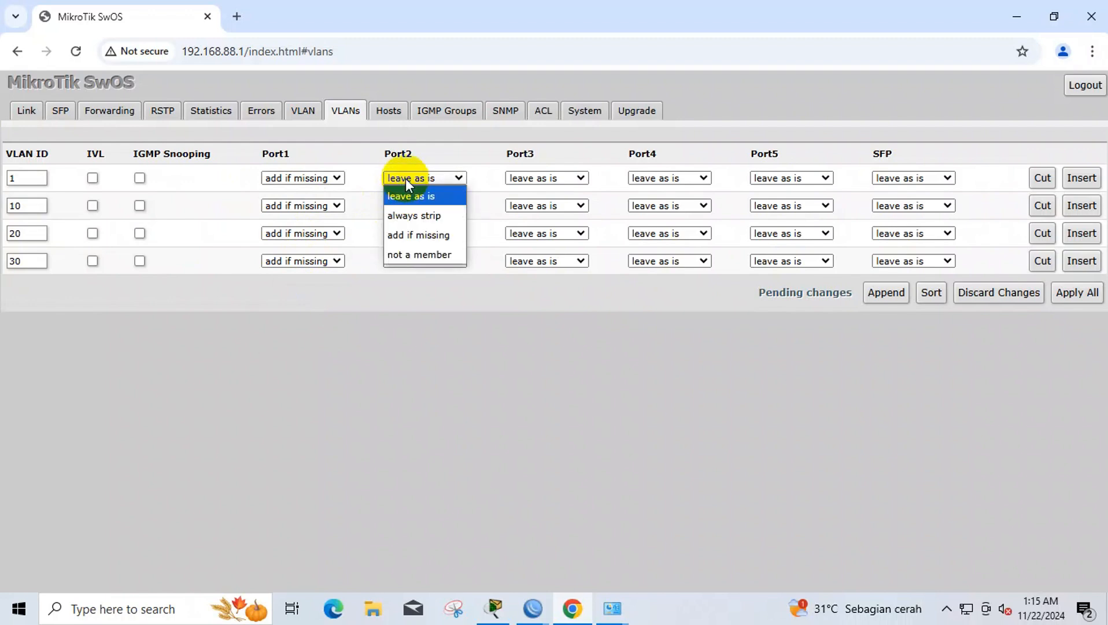
pyautogui.click(398, 257)
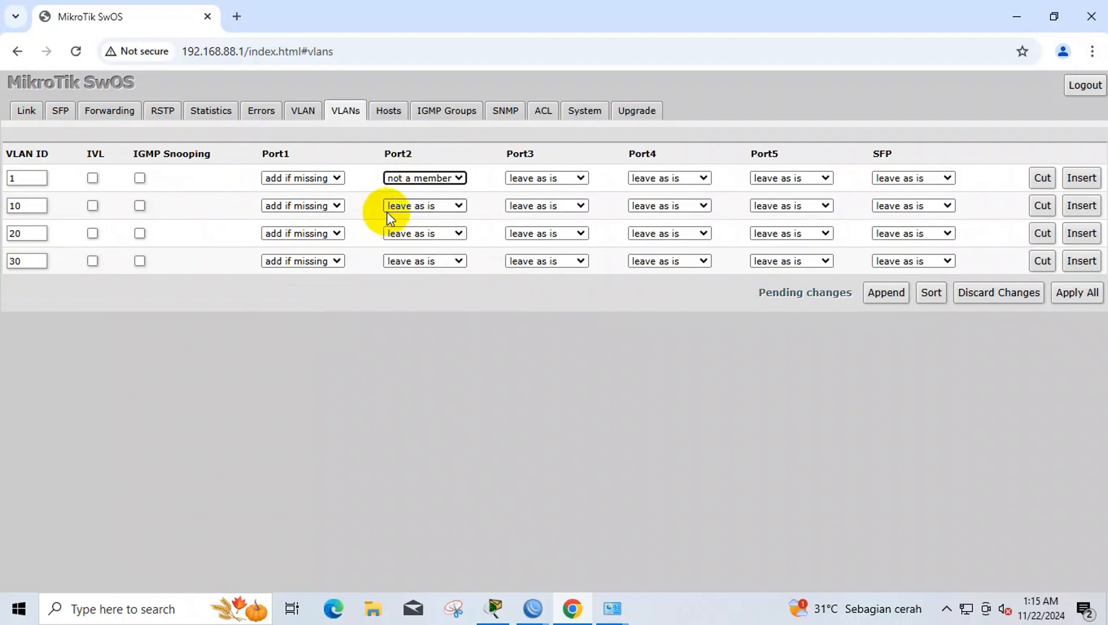
pyautogui.click(397, 211)
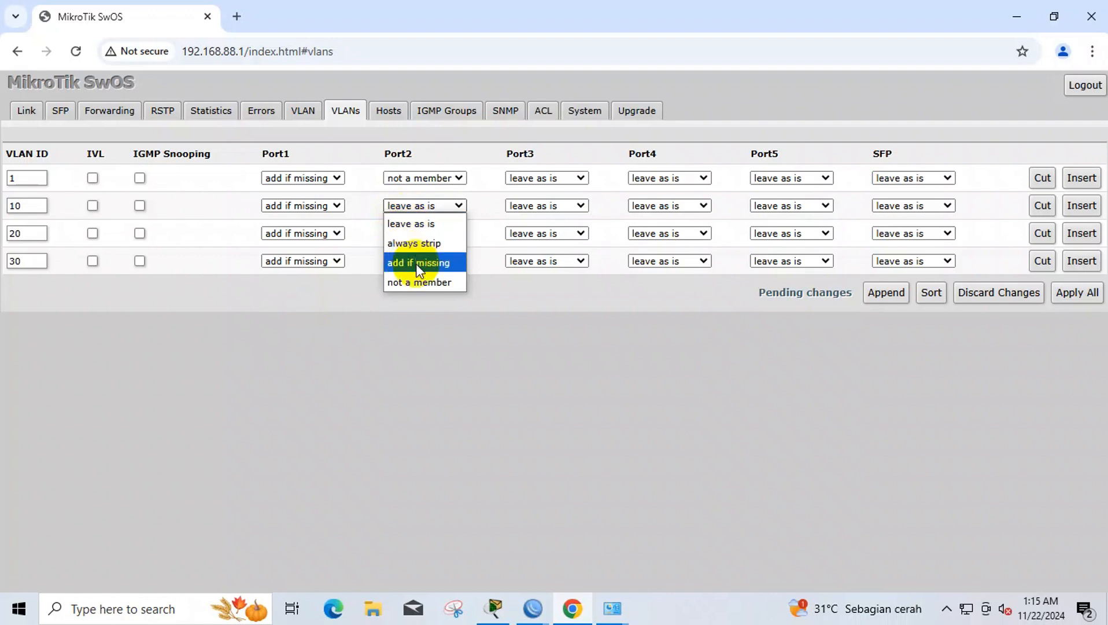
pyautogui.click(415, 250)
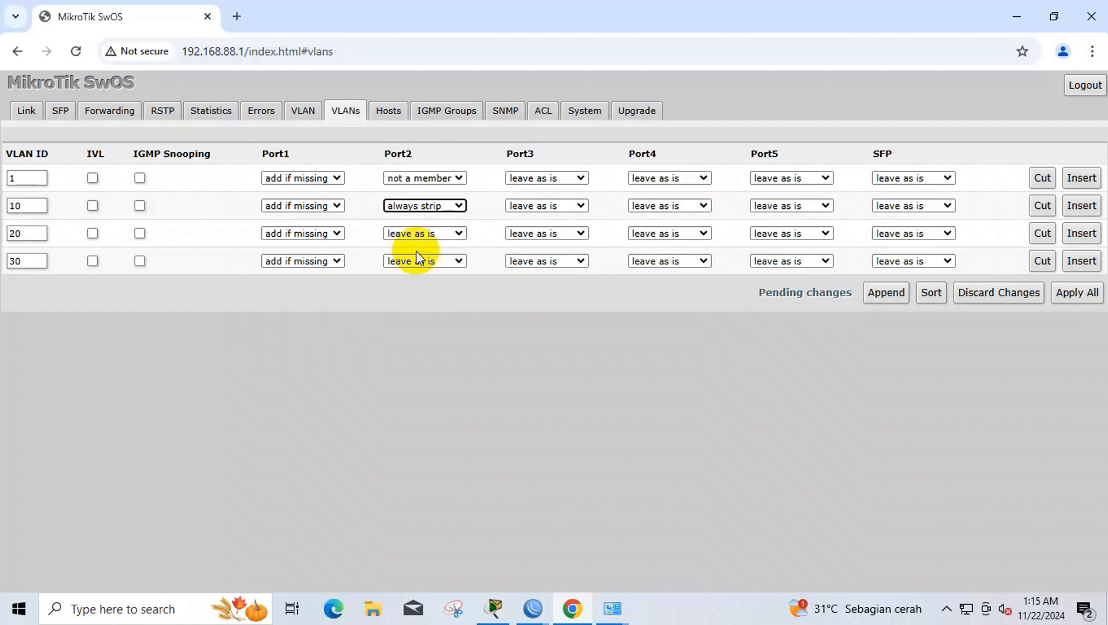
pyautogui.click(417, 234)
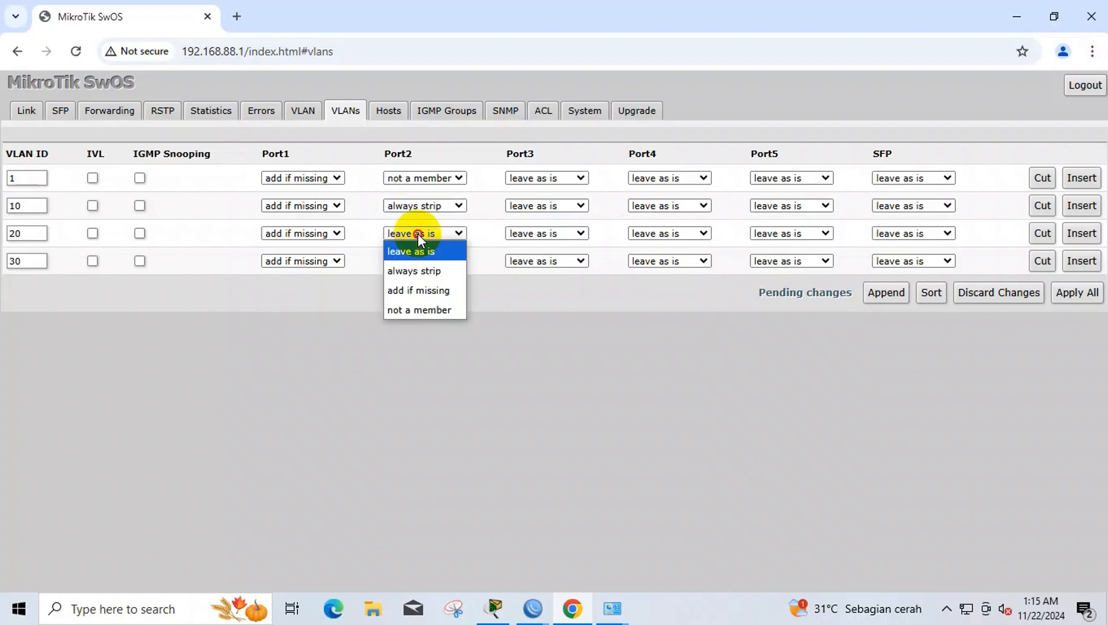
pyautogui.click(435, 309)
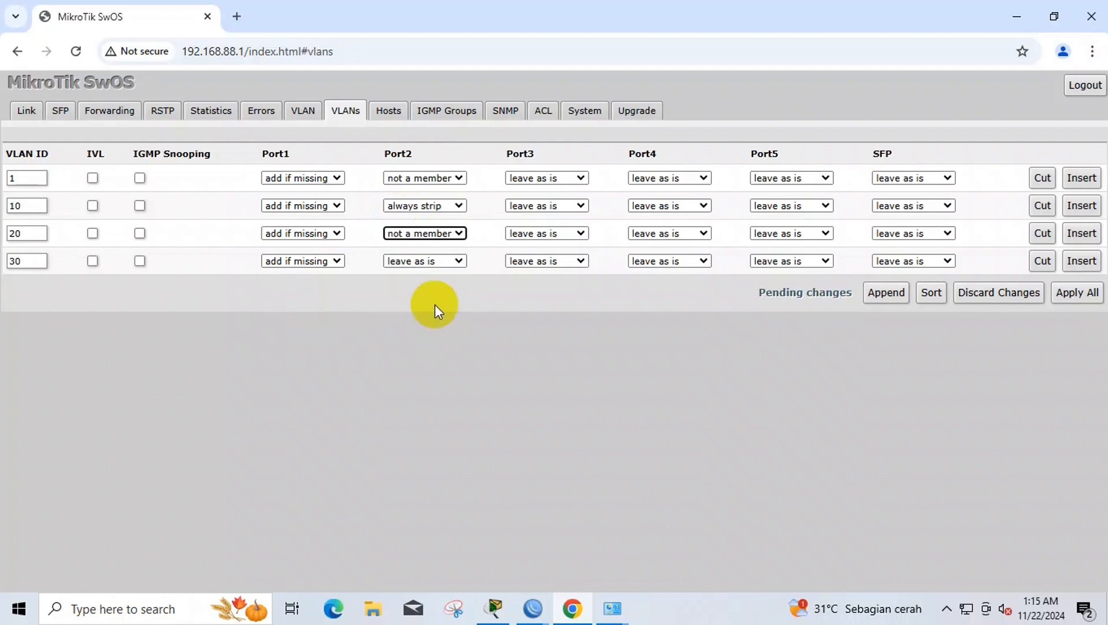
pyautogui.click(429, 258)
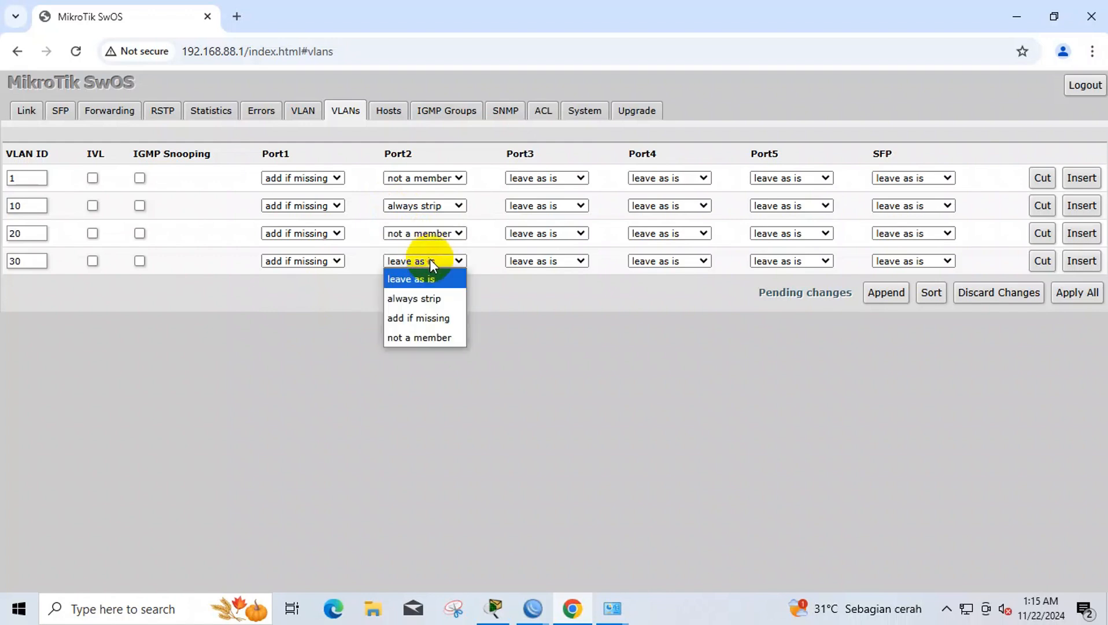
pyautogui.click(439, 337)
# - Make Port3 always strip on VLAN 20 and not a member of VLANs 1, 10, 30
pyautogui.click(541, 182)
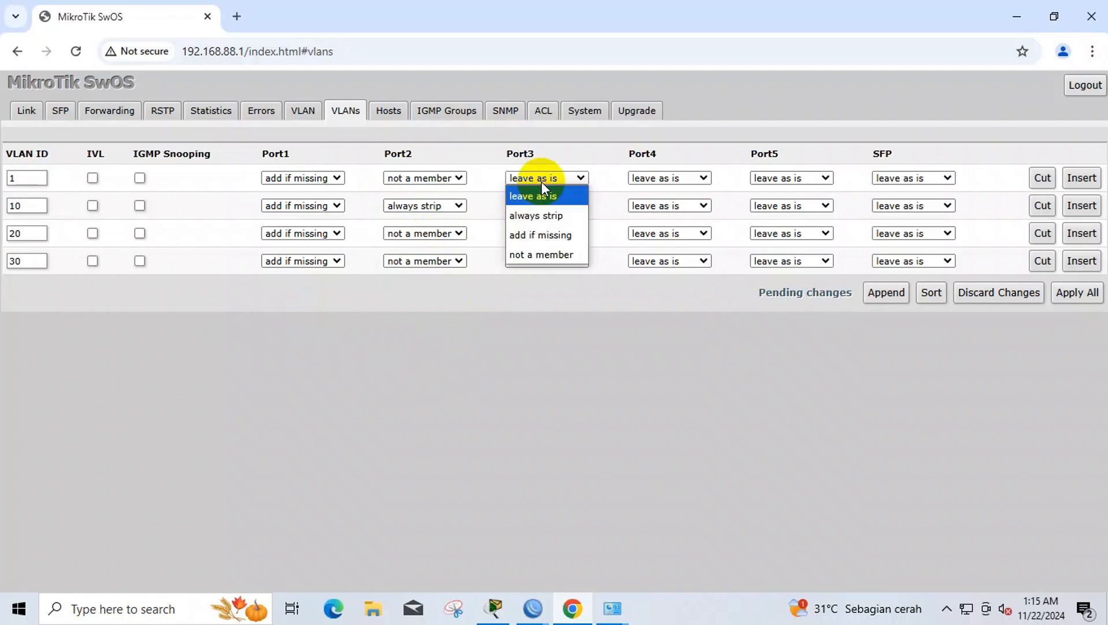
pyautogui.click(550, 258)
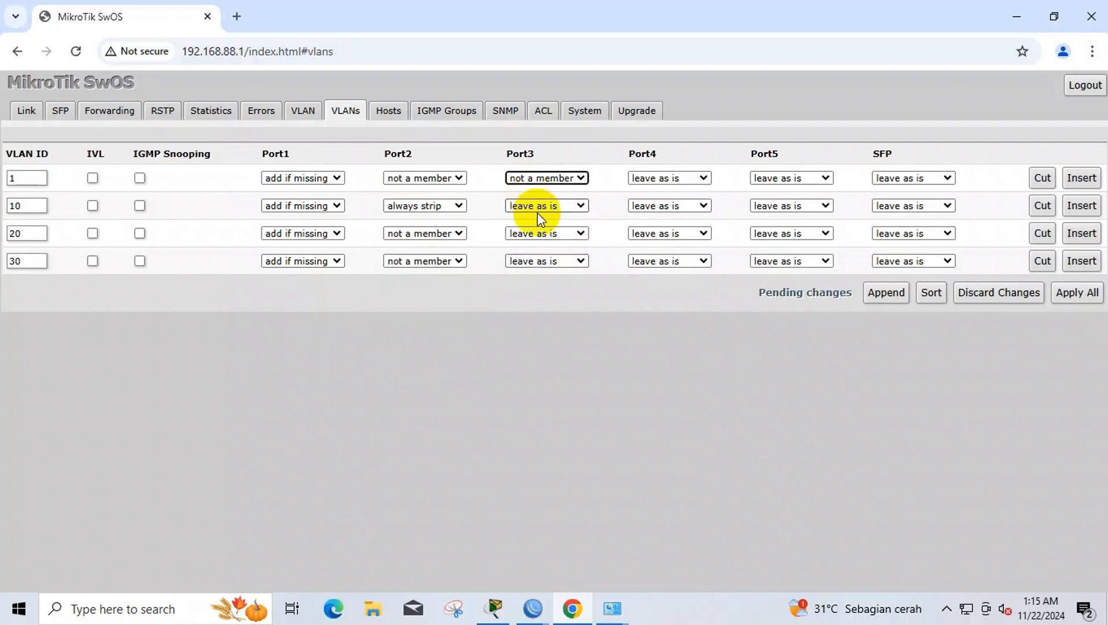
pyautogui.click(539, 210)
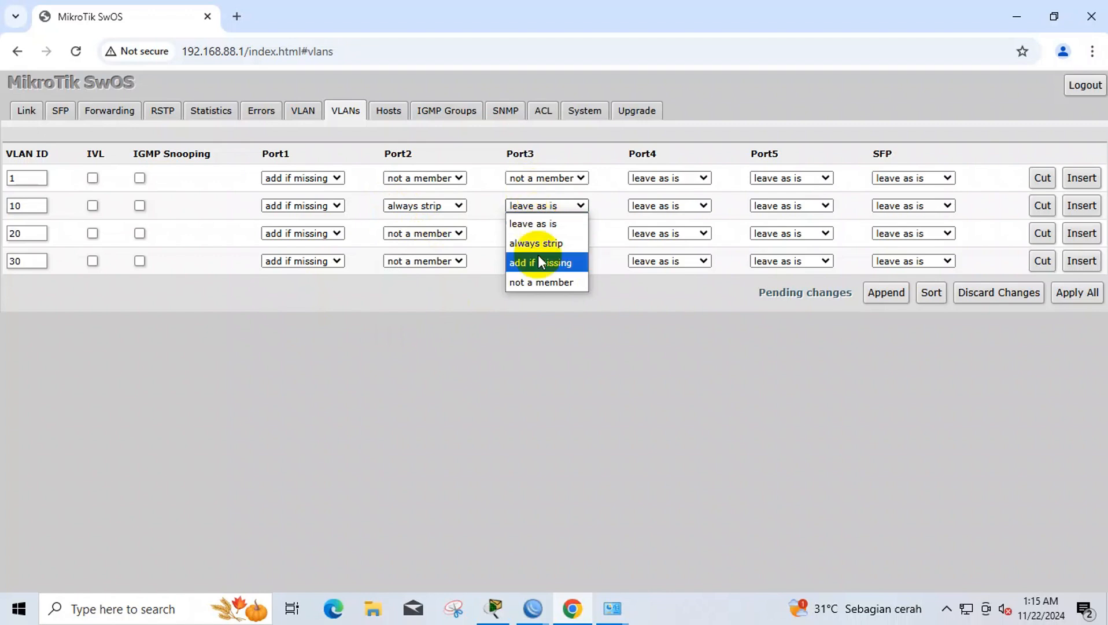
pyautogui.click(540, 274)
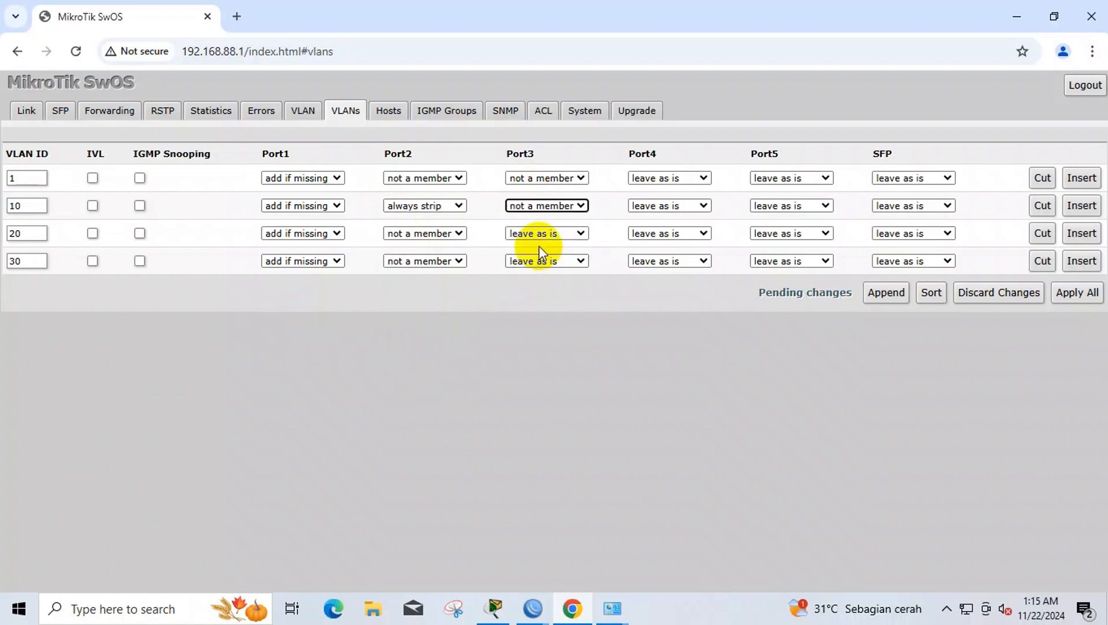
pyautogui.click(541, 238)
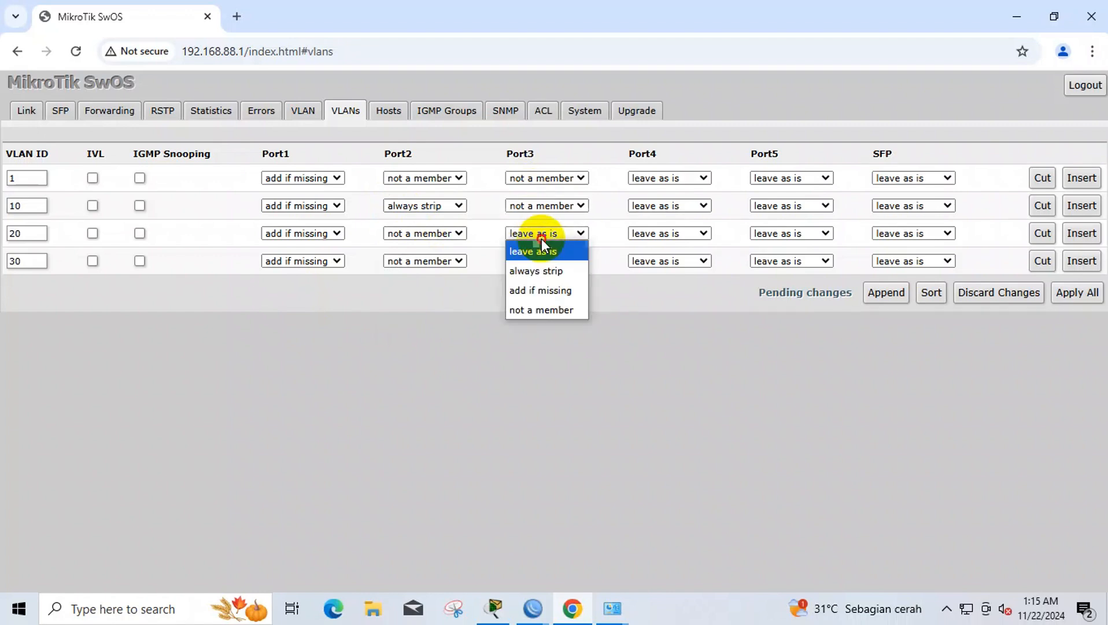
pyautogui.click(544, 290)
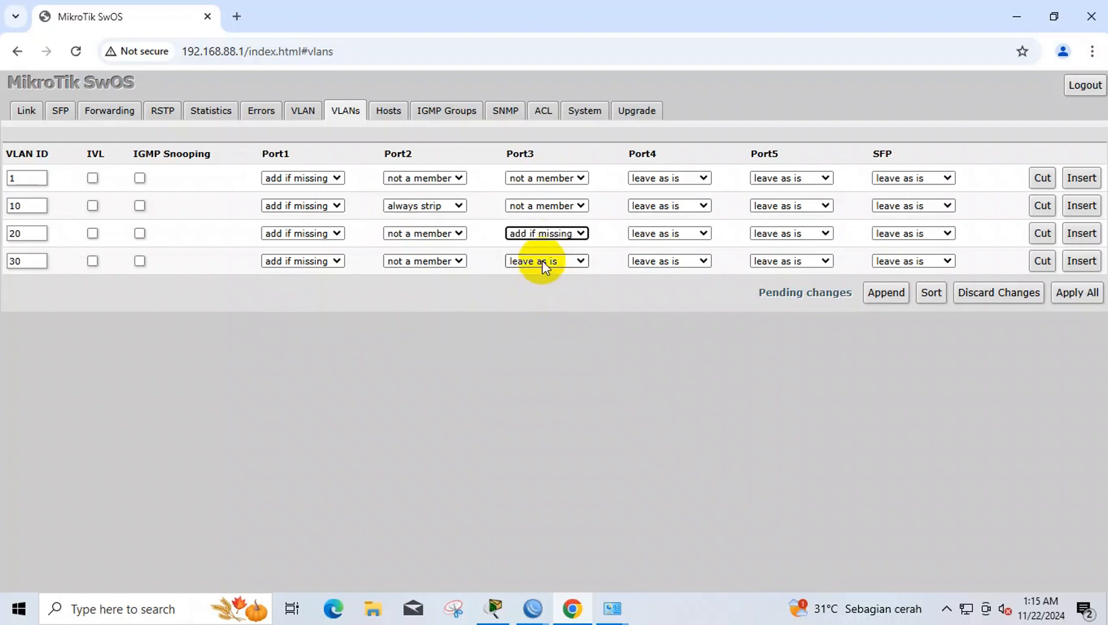
pyautogui.click(541, 239)
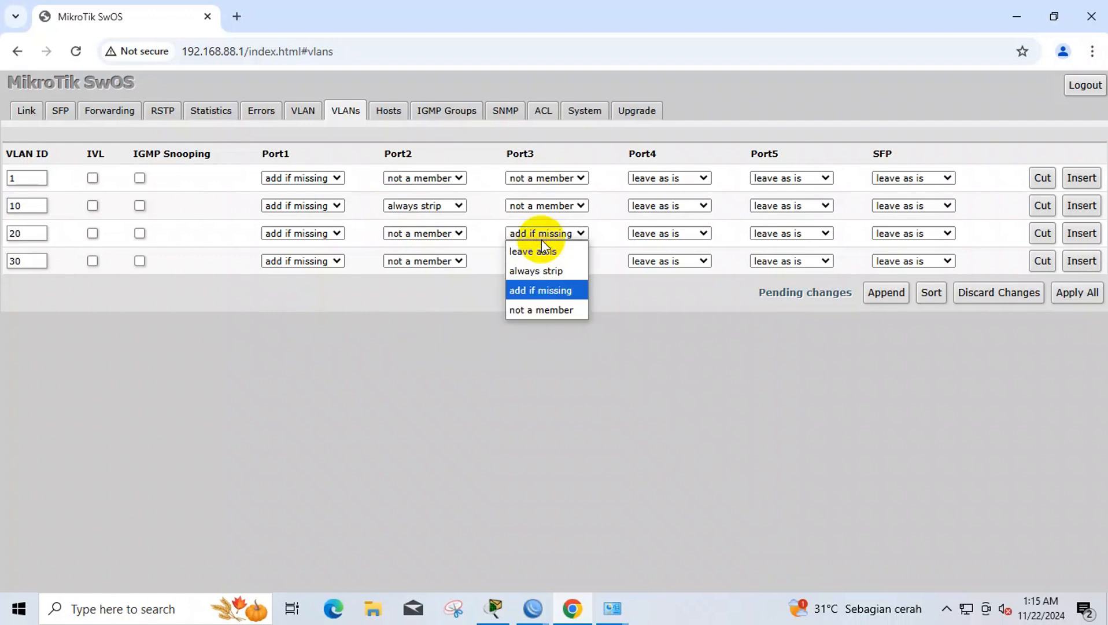
pyautogui.click(541, 271)
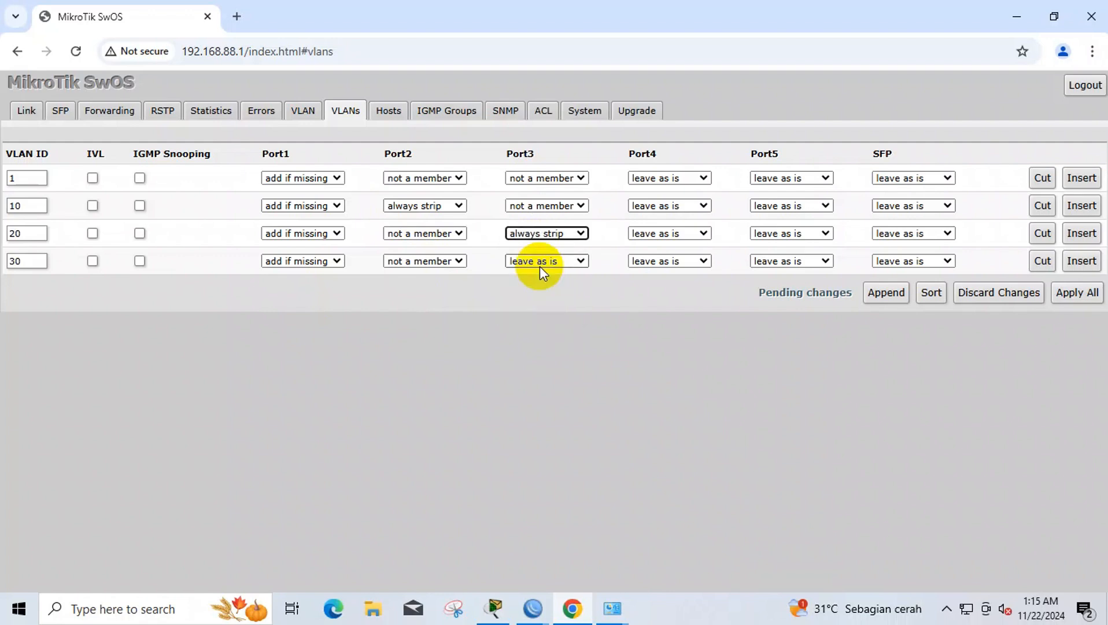
pyautogui.click(540, 265)
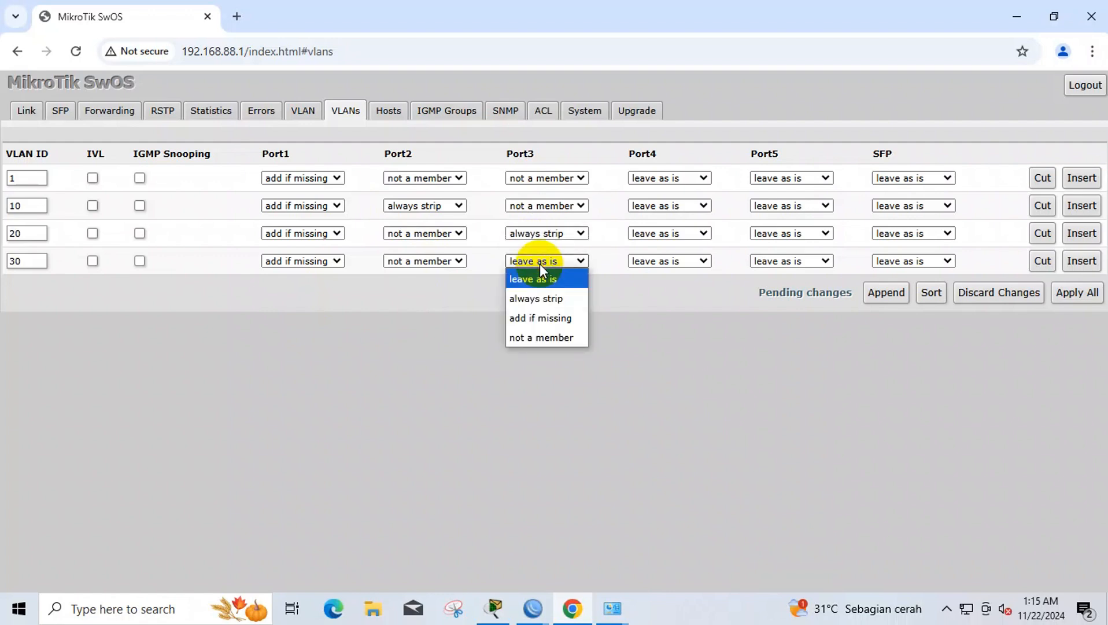
pyautogui.click(541, 338)
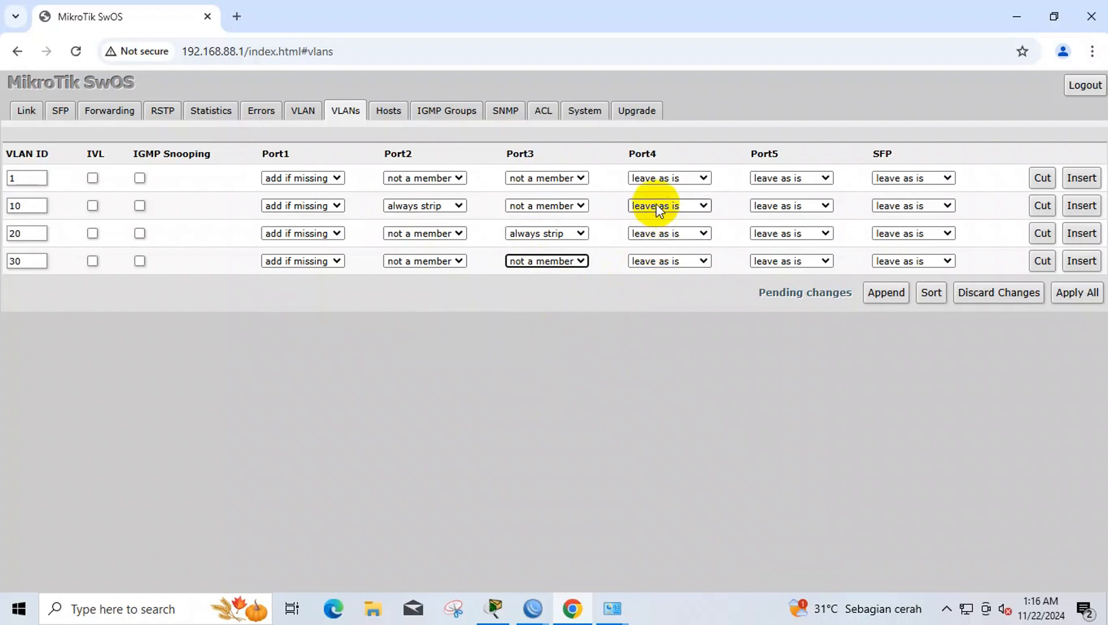
# - Make Port4 always strip on VLAN 30 and not a member of VLANs 1, 10, 20
pyautogui.click(665, 179)
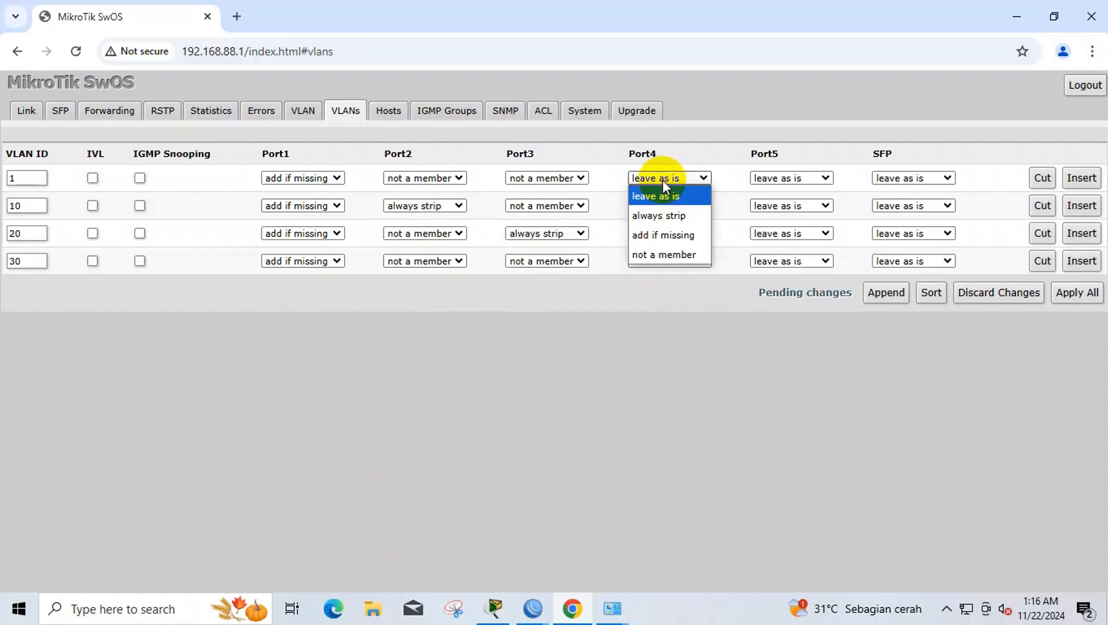
pyautogui.click(663, 254)
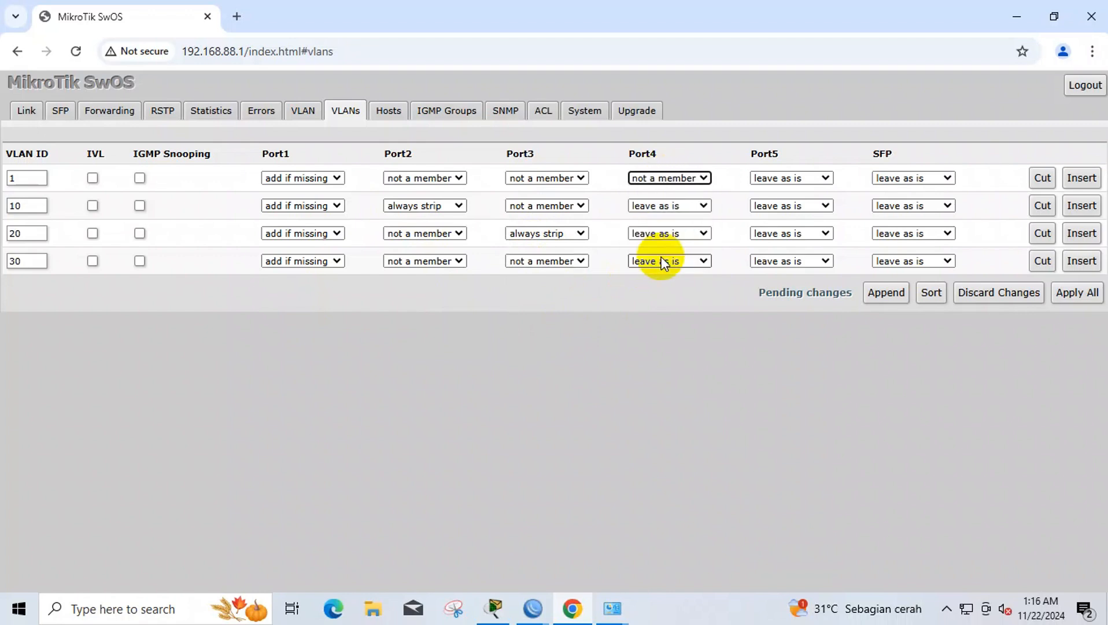
pyautogui.click(664, 213)
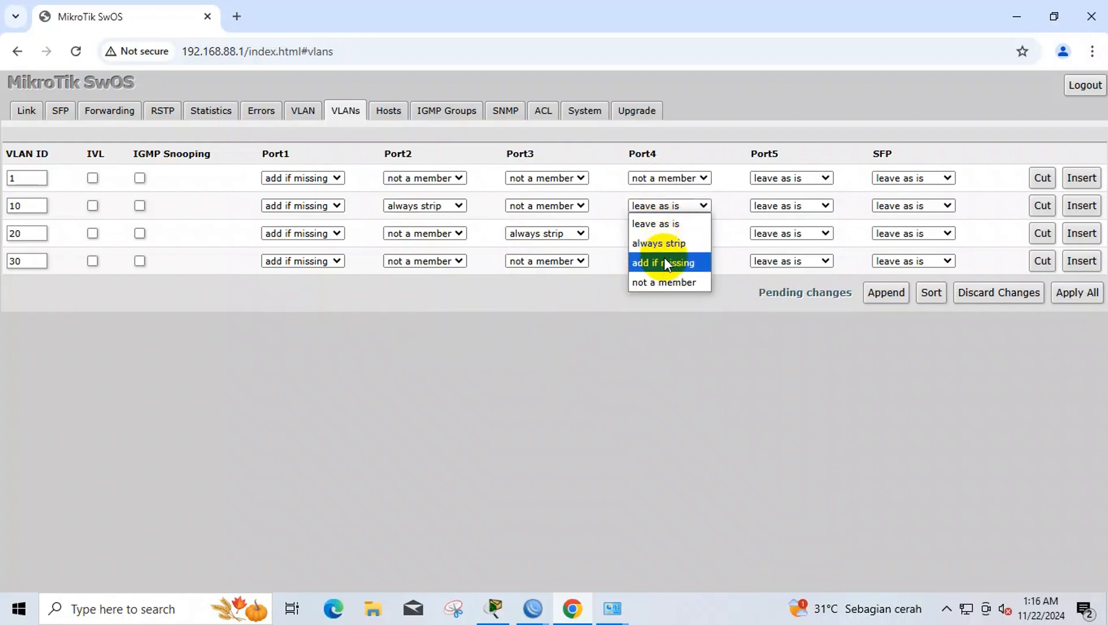
pyautogui.click(664, 281)
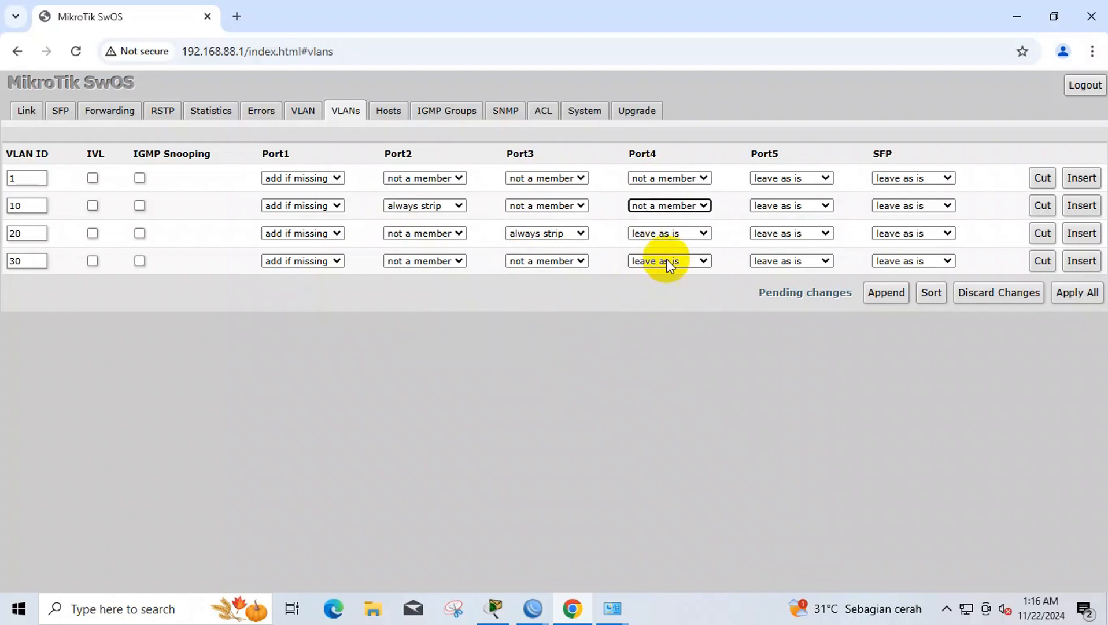
pyautogui.click(668, 234)
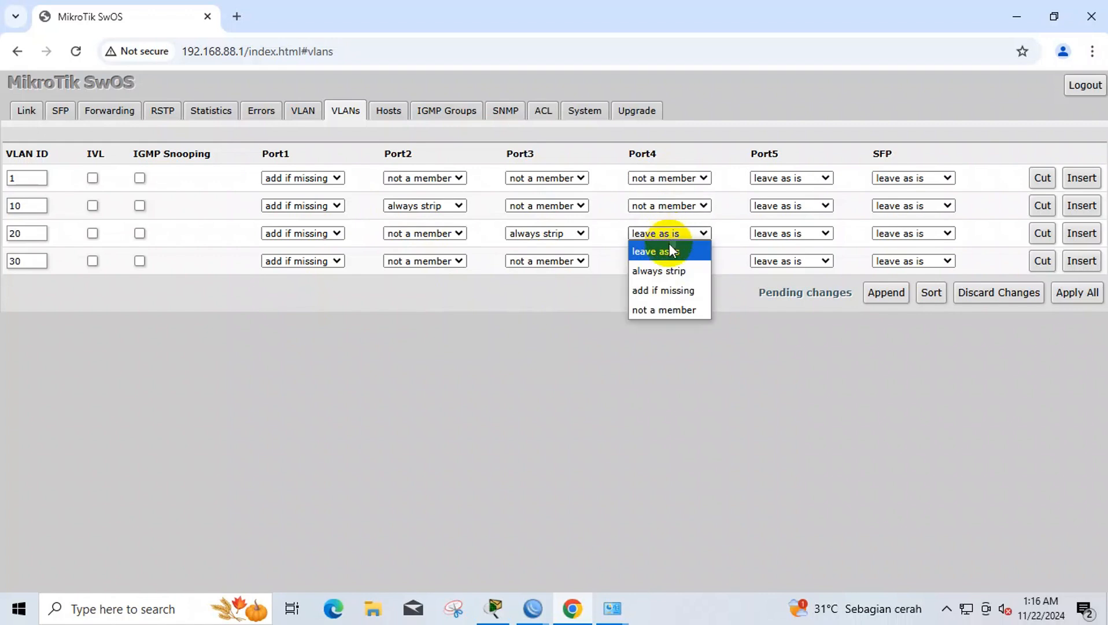
pyautogui.click(667, 311)
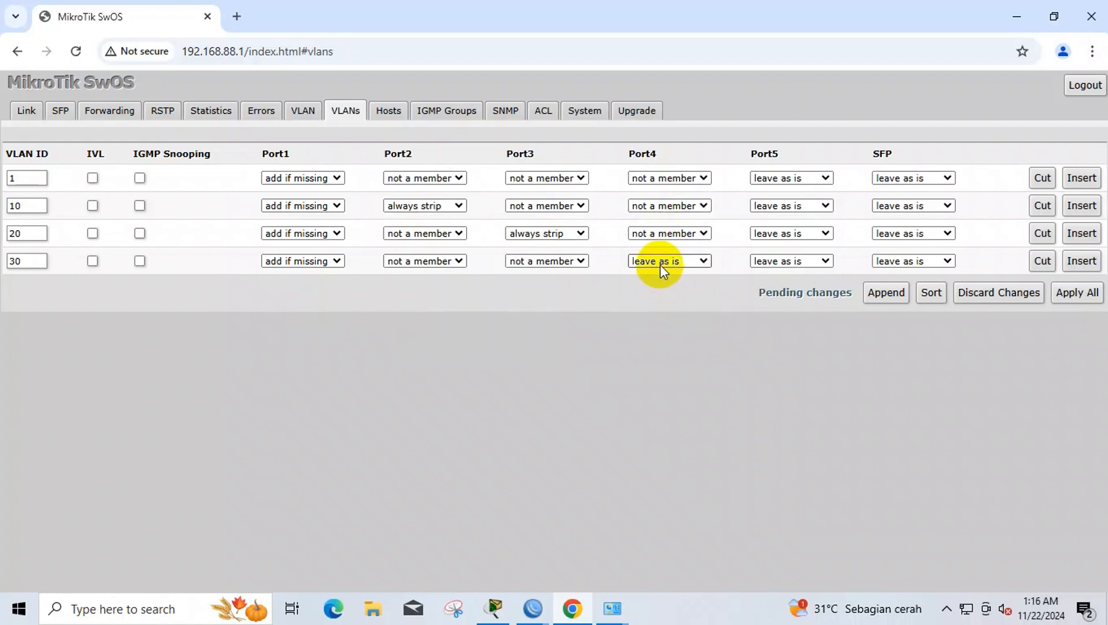
pyautogui.click(660, 264)
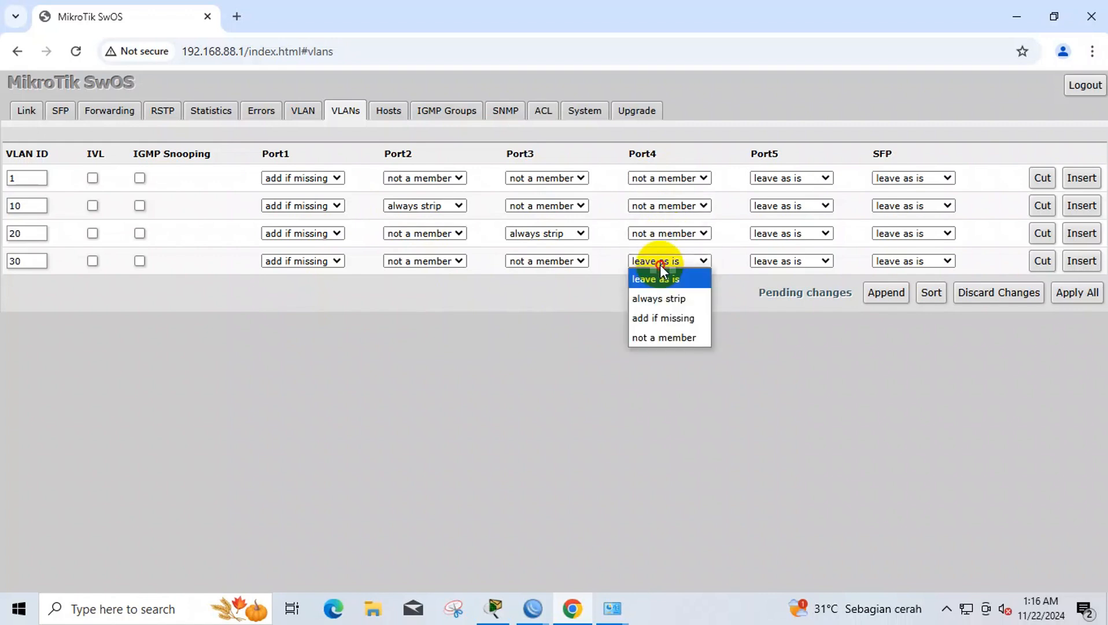
pyautogui.click(660, 297)
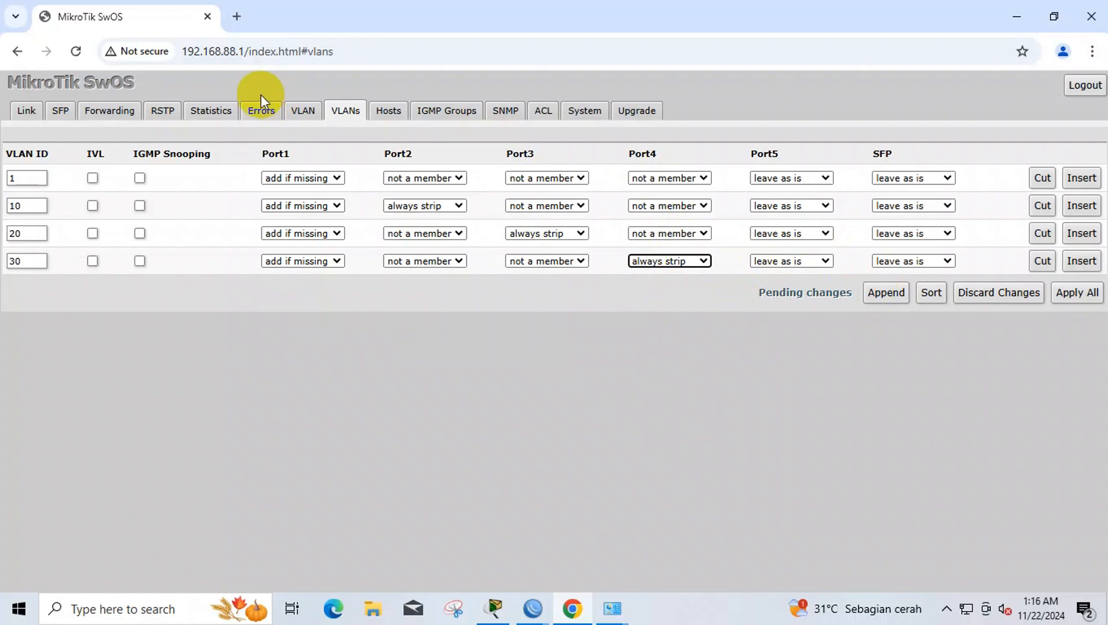
# - On the VLAN tab, set VLAN mode to enabled on Ports 1–4
pyautogui.click(289, 111)
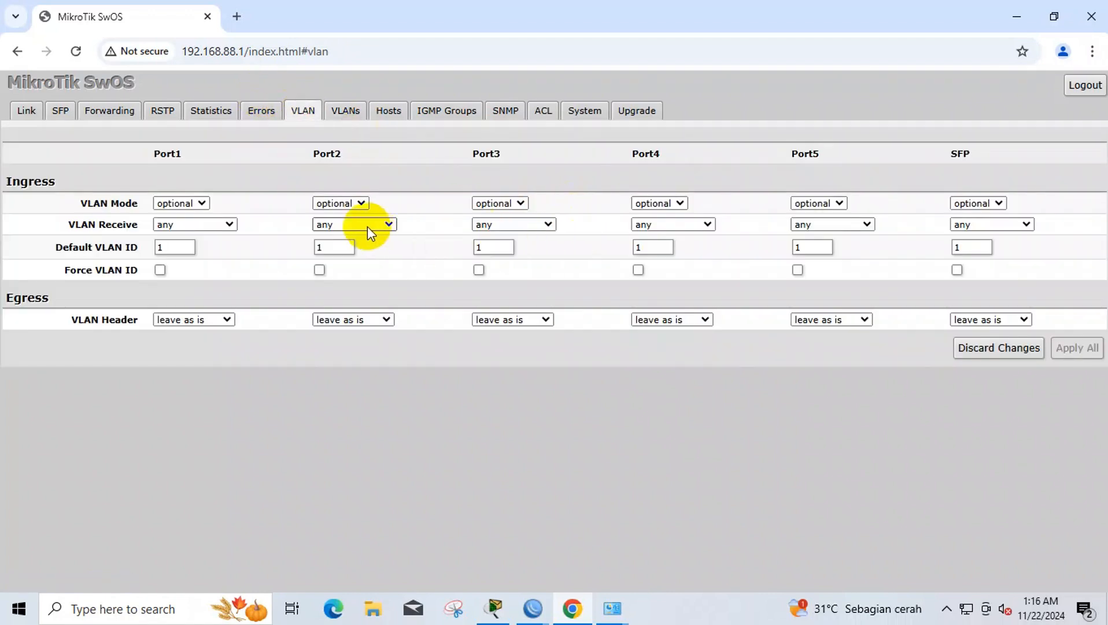
pyautogui.click(202, 204)
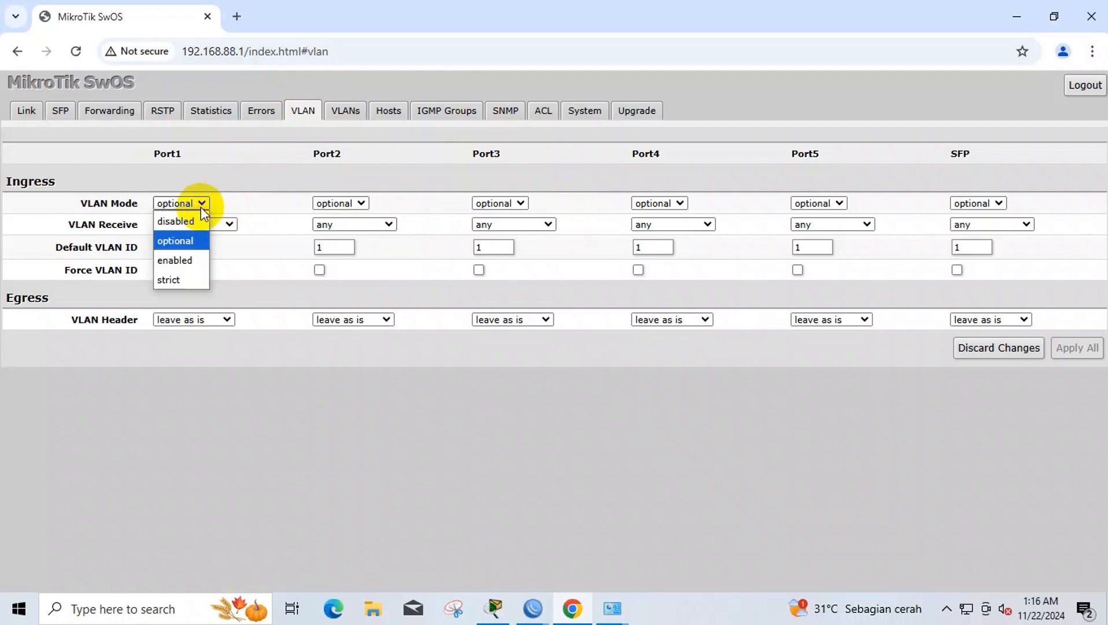
pyautogui.click(200, 262)
pyautogui.click(340, 203)
pyautogui.click(331, 277)
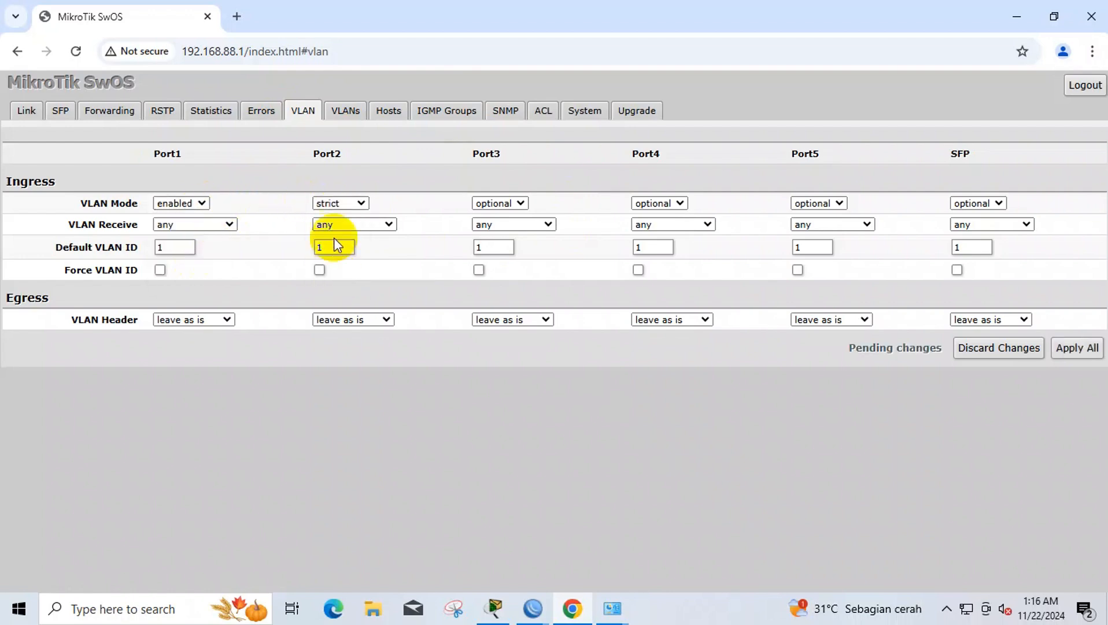
pyautogui.click(340, 203)
pyautogui.click(338, 260)
pyautogui.click(512, 204)
pyautogui.click(507, 260)
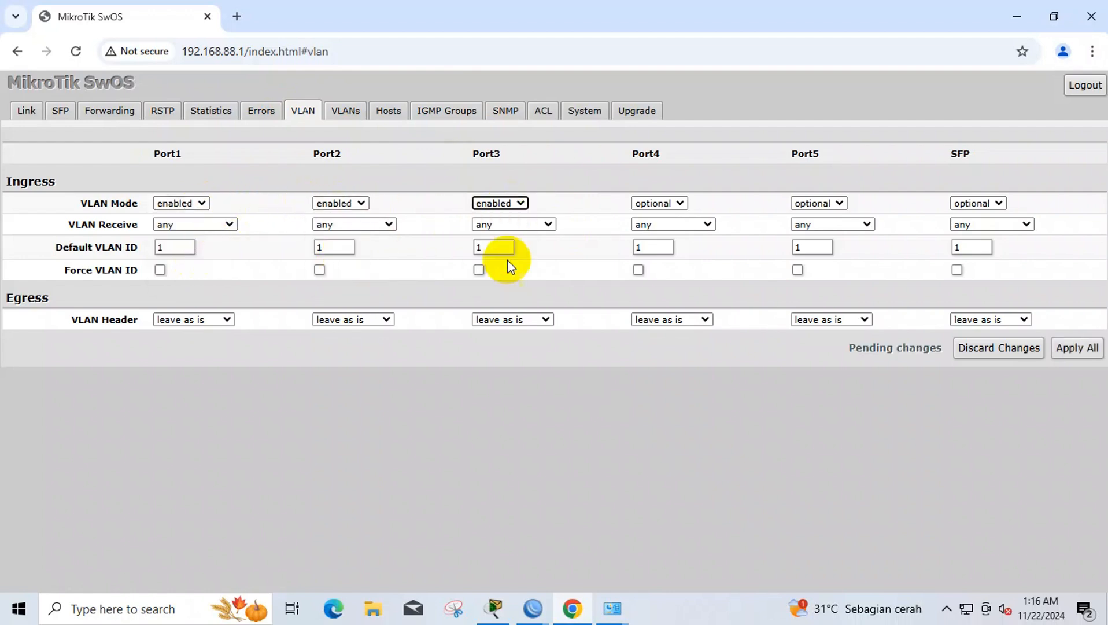
pyautogui.click(644, 204)
pyautogui.click(659, 260)
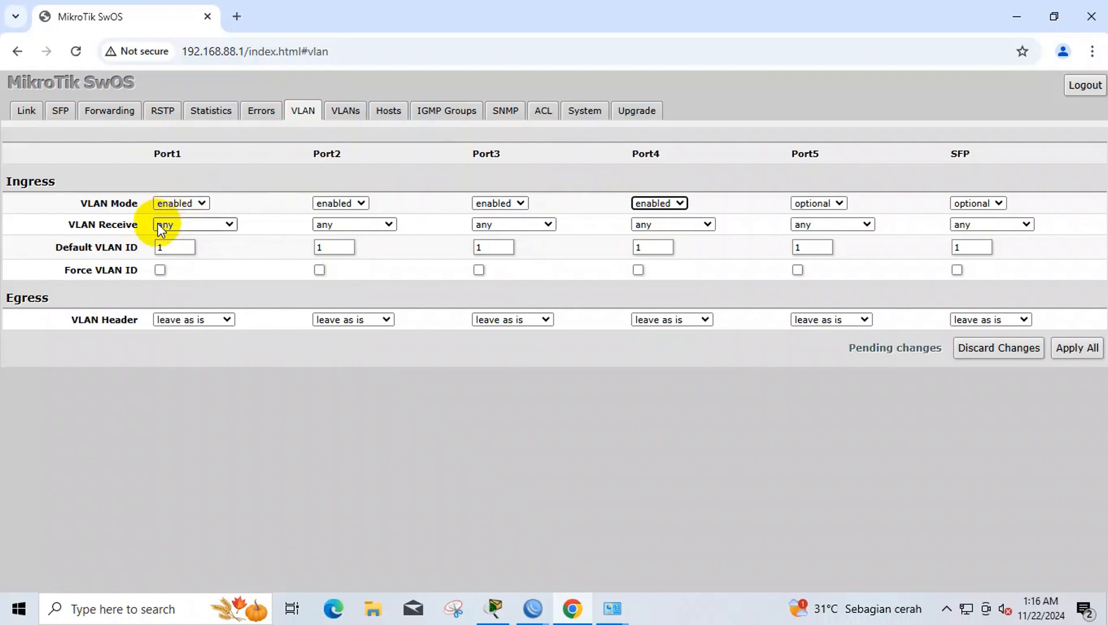
# - Set VLAN Receive to only tagged on Port1 and only untagged on Ports 2–4
pyautogui.click(165, 225)
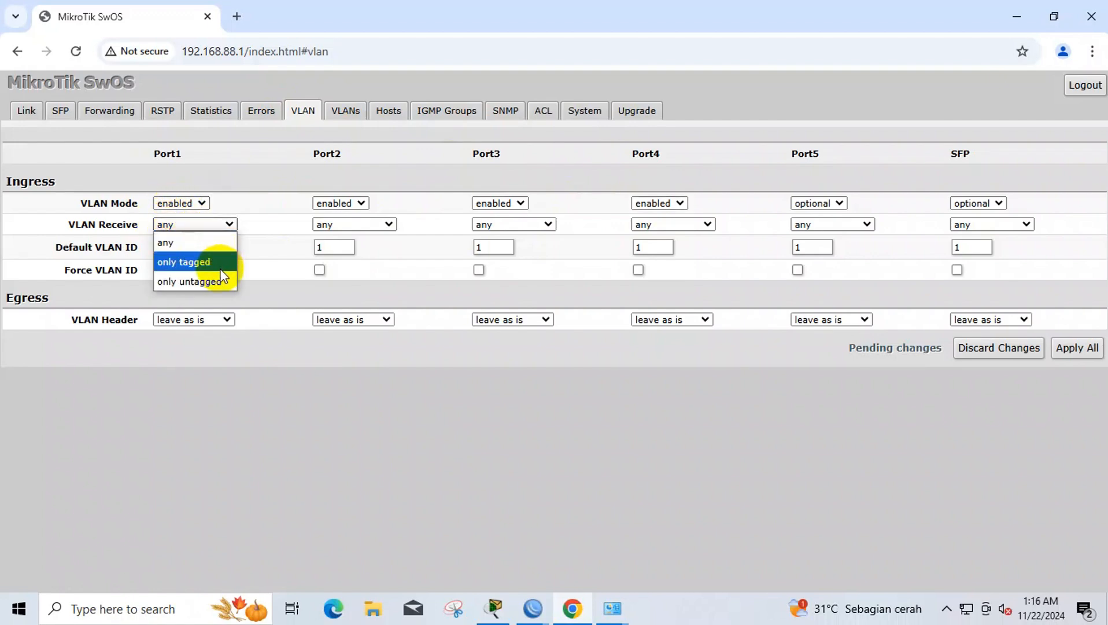
pyautogui.click(220, 267)
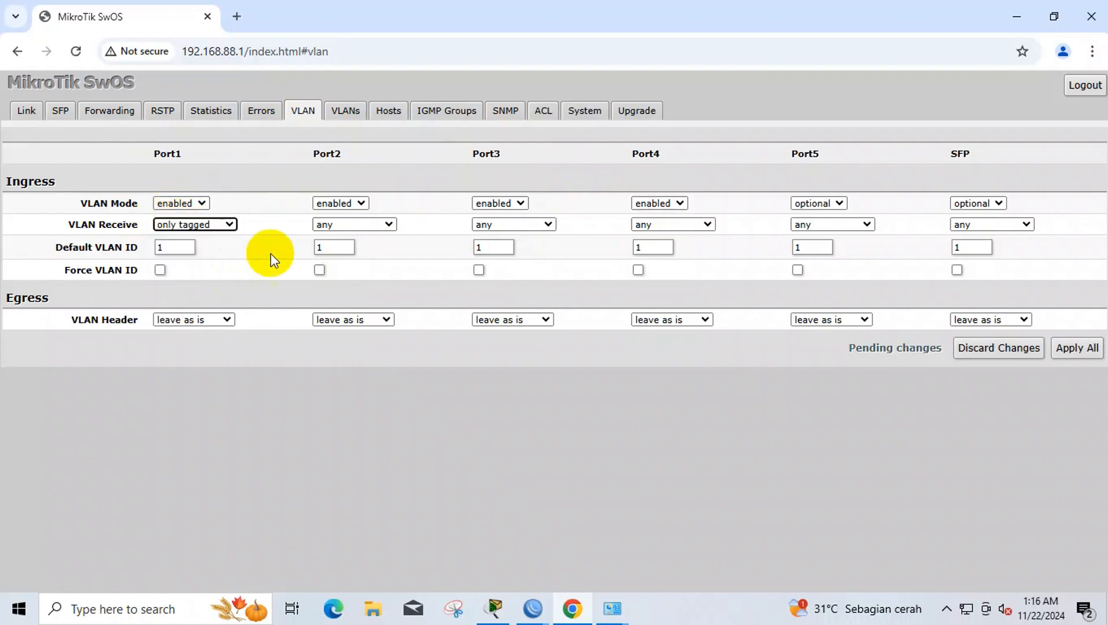
pyautogui.click(352, 225)
pyautogui.click(347, 280)
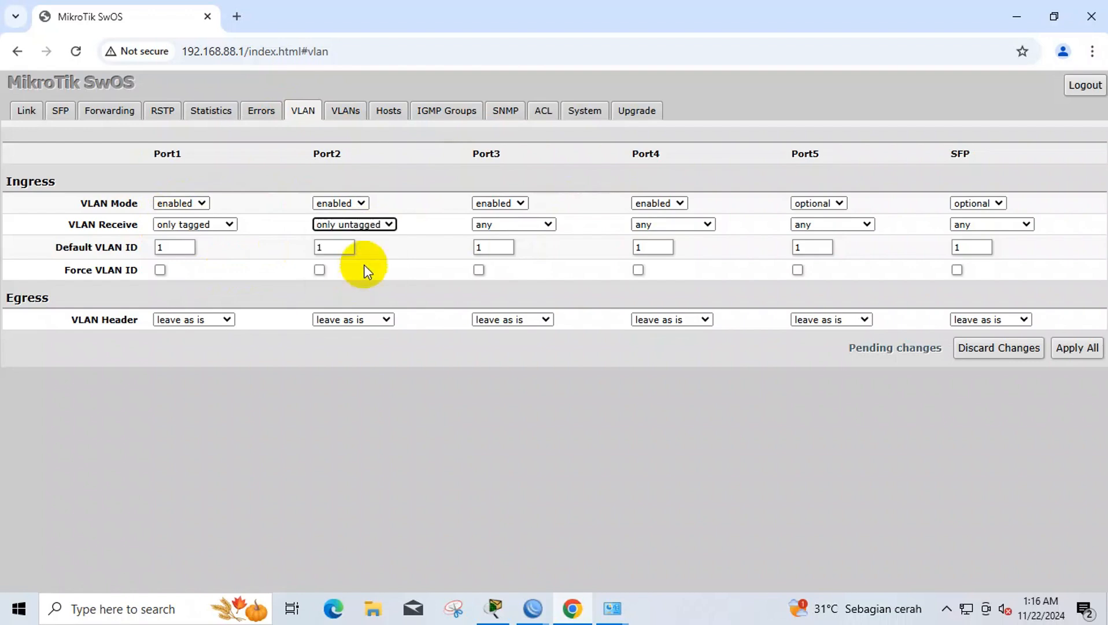
pyautogui.click(502, 225)
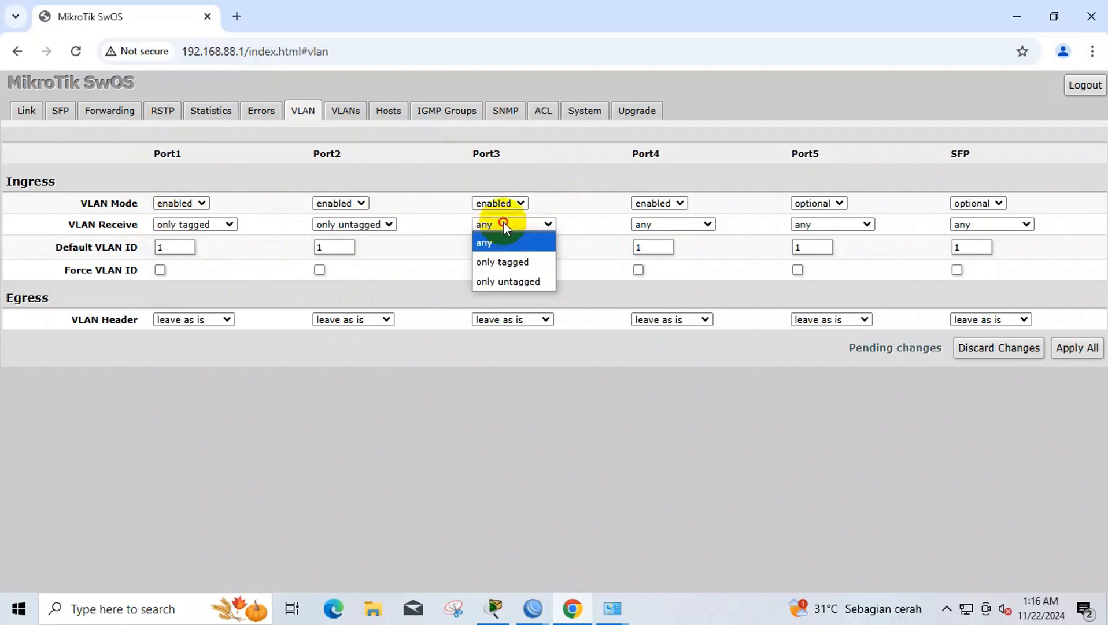
pyautogui.click(502, 285)
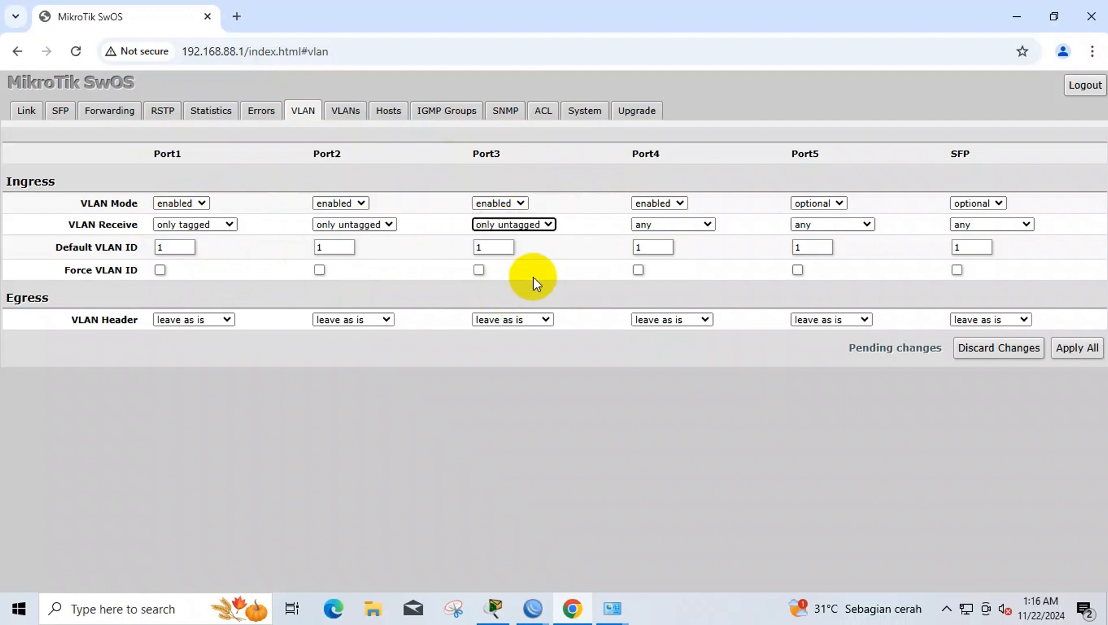
pyautogui.click(660, 226)
pyautogui.click(647, 281)
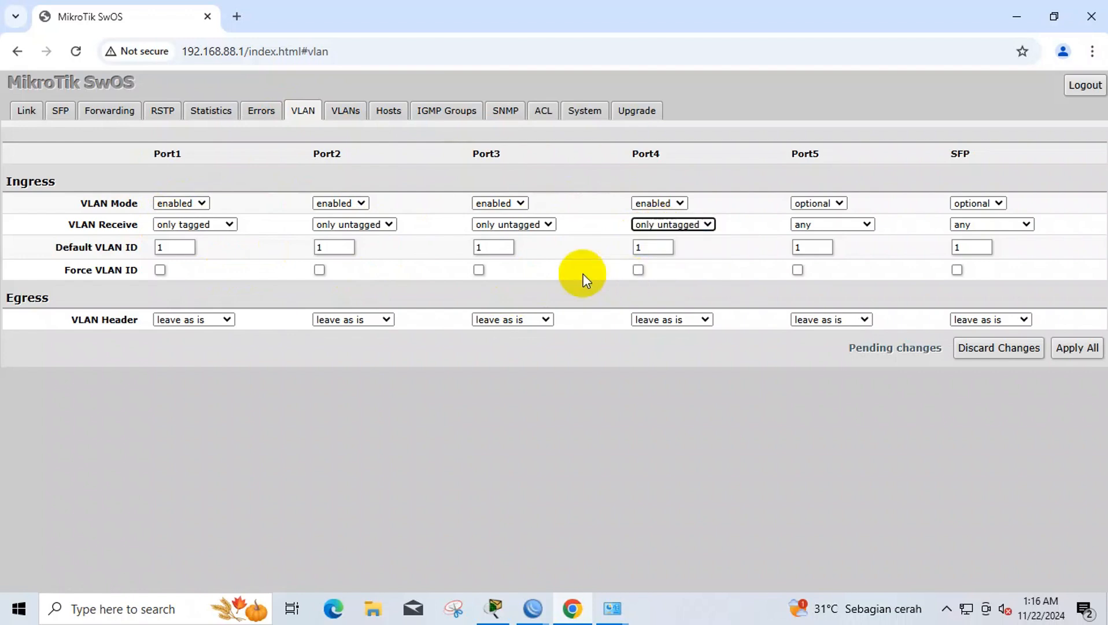
# - Set the Default VLAN IDs of Ports 2, 3 and 4 to 10, 20 and 30
pyautogui.click(337, 247)
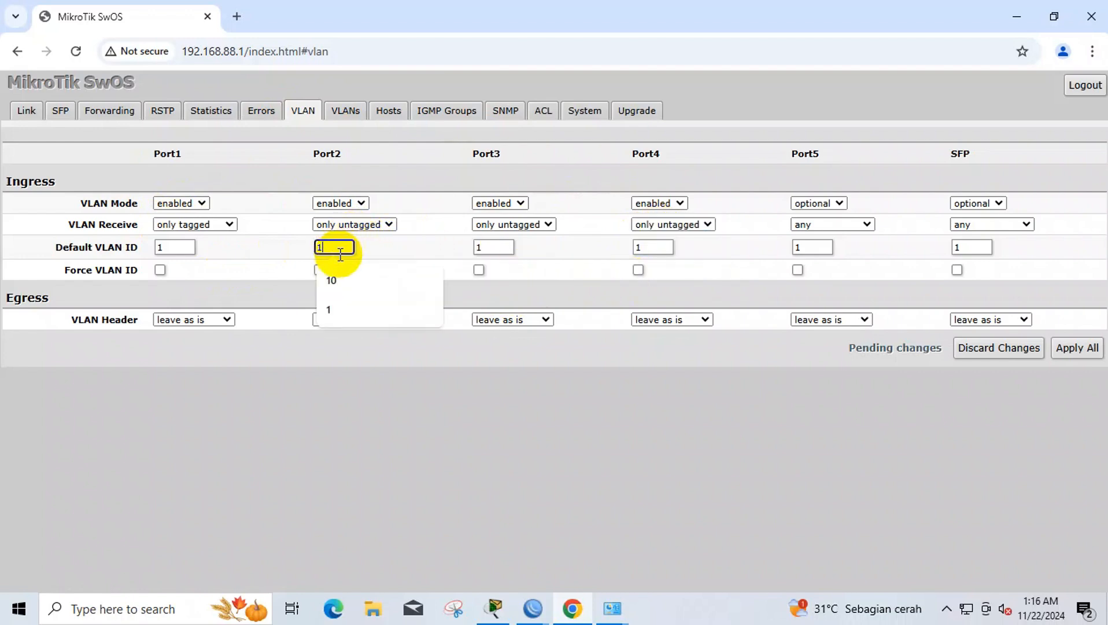
pyautogui.click(342, 276)
pyautogui.click(493, 247)
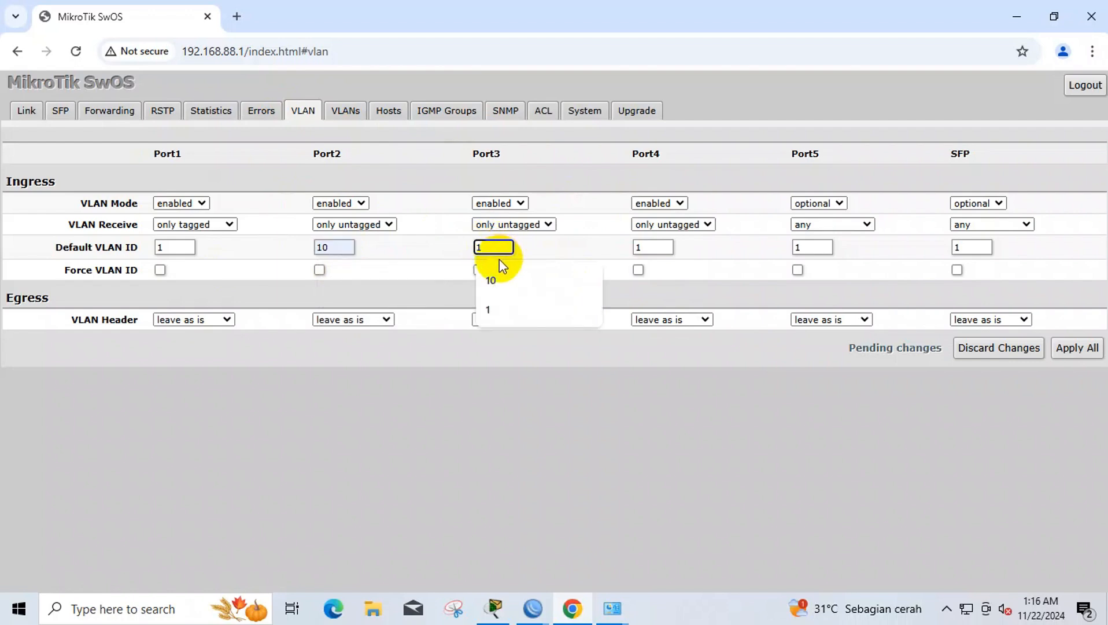
pyautogui.press('BackSpace')
pyautogui.write('2')
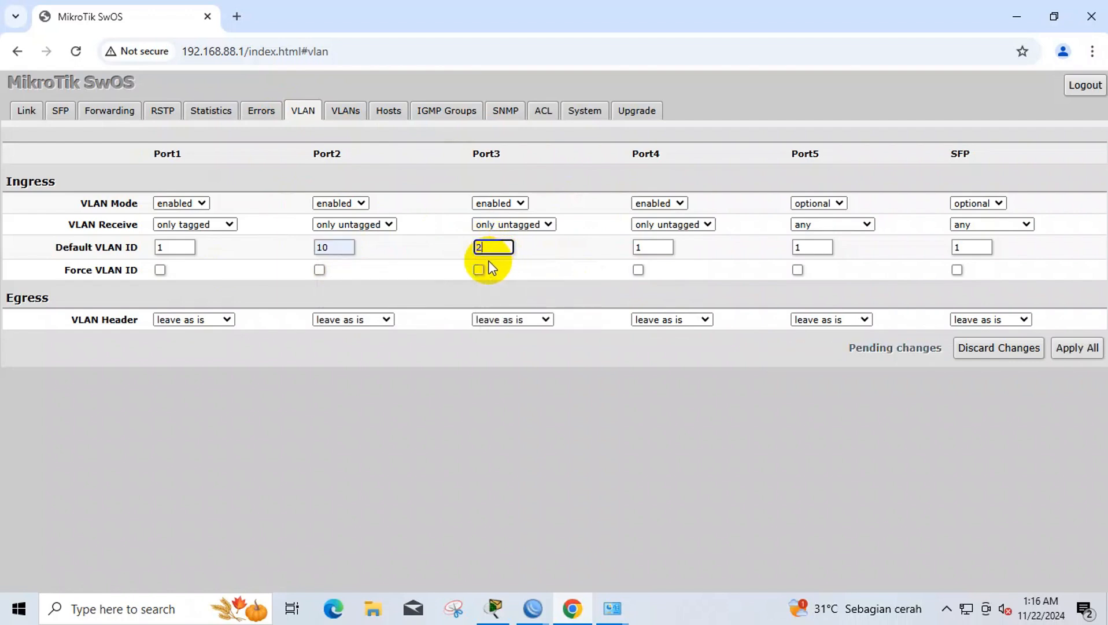
pyautogui.write('0')
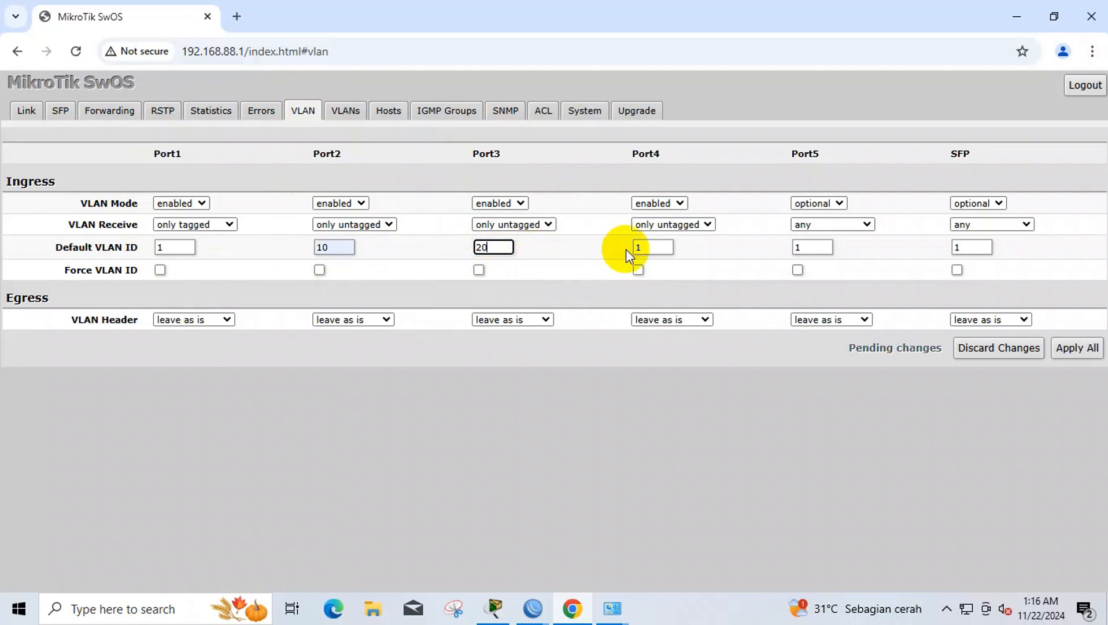
pyautogui.click(646, 246)
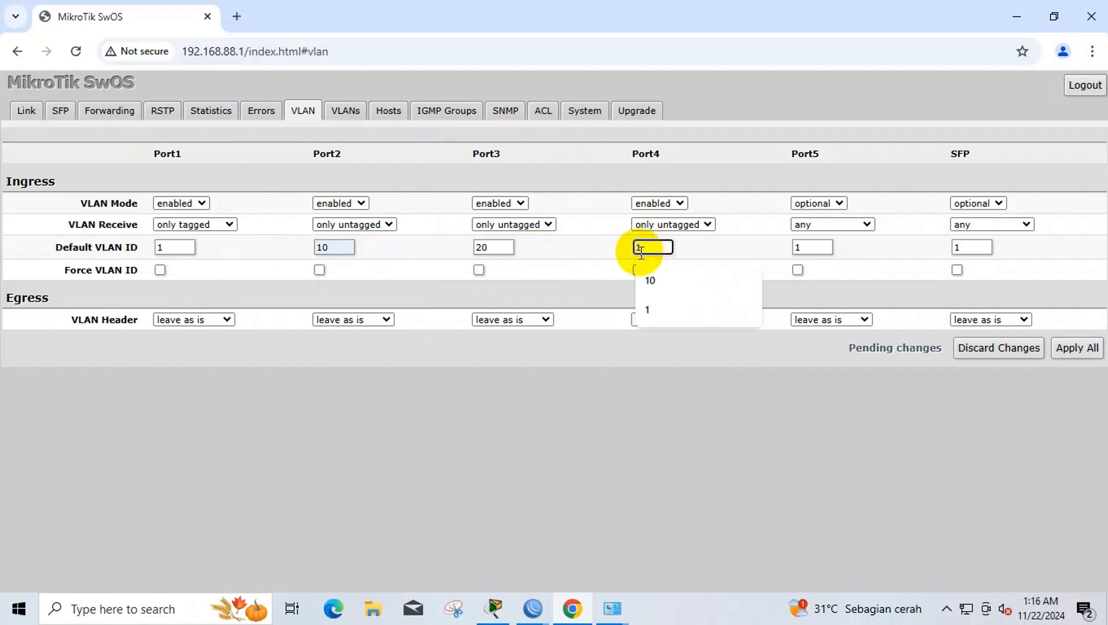
pyautogui.press('BackSpace')
pyautogui.write('3')
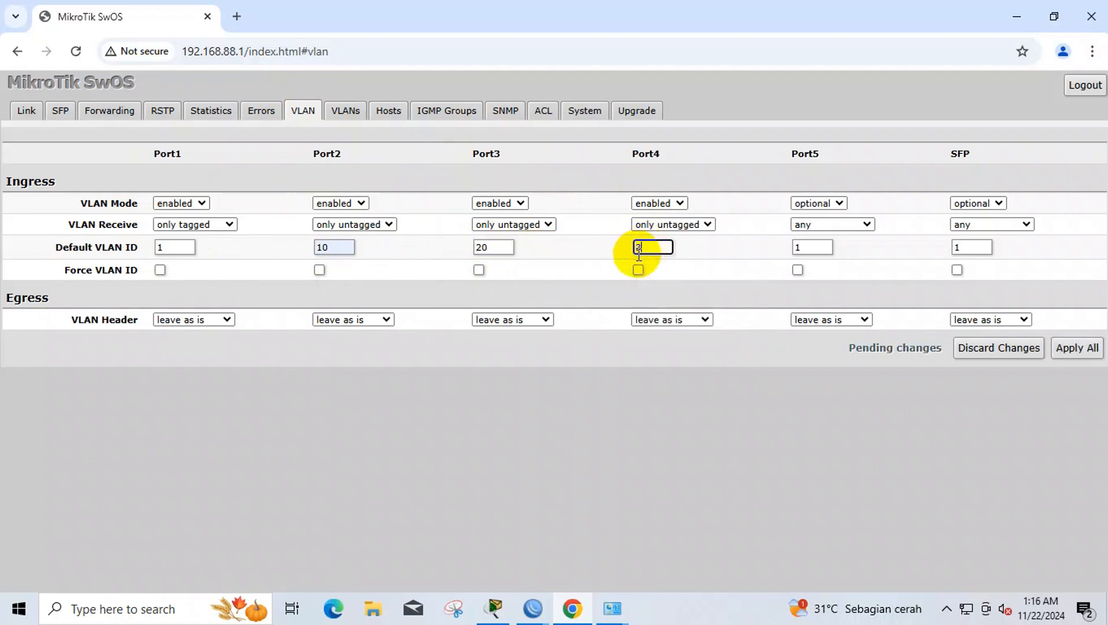
pyautogui.write('0')
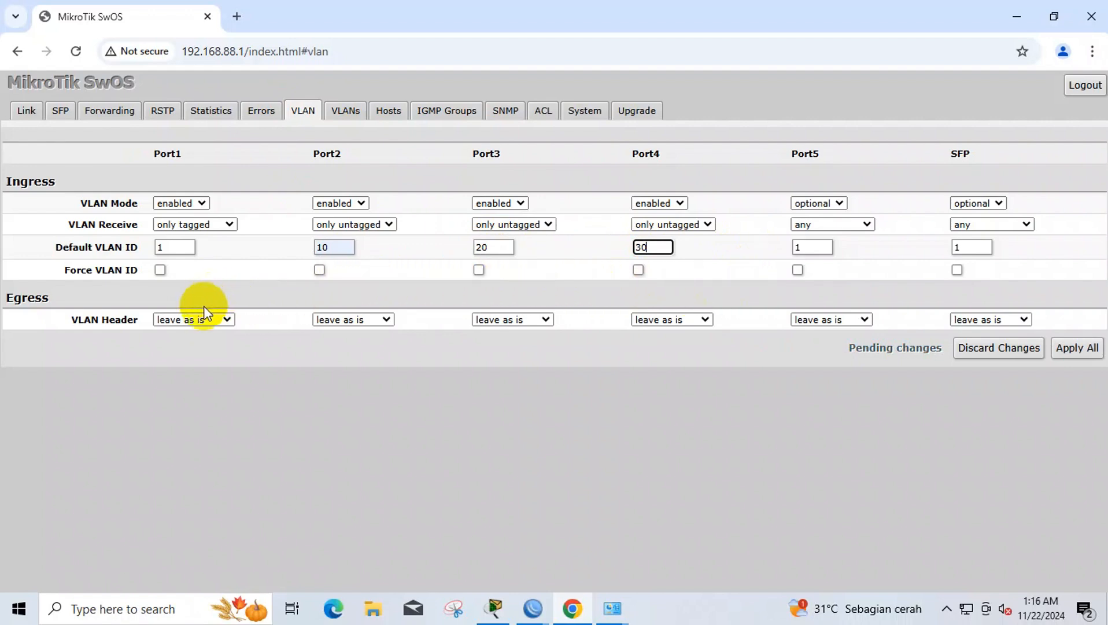
# - Set VLAN Header to add if missing on Port1 and always strip on Ports 2–4
pyautogui.click(202, 320)
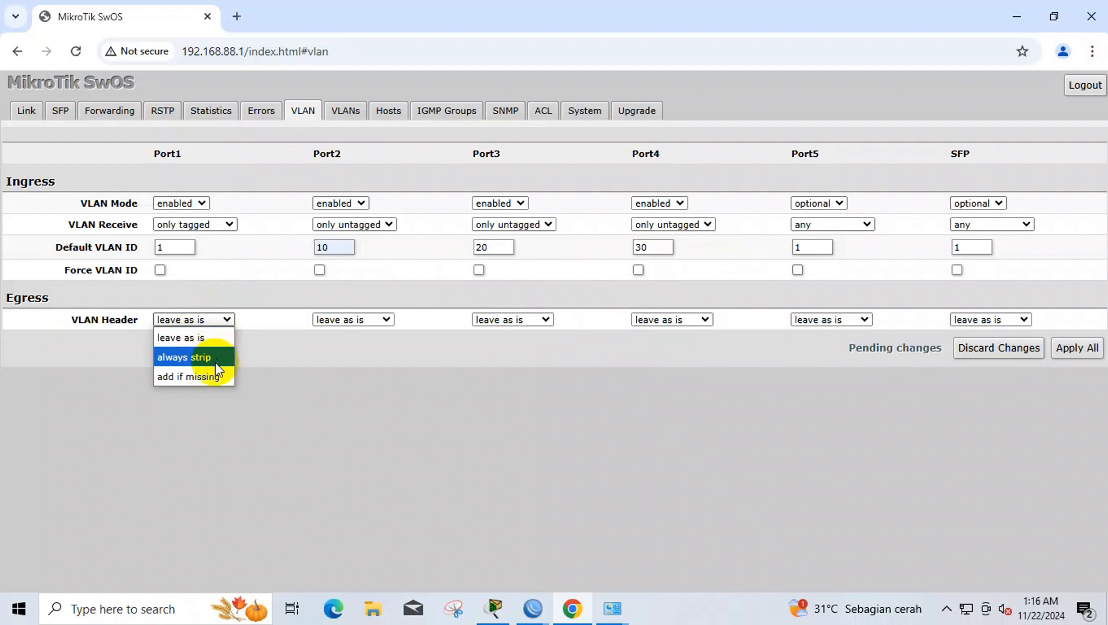
pyautogui.click(217, 377)
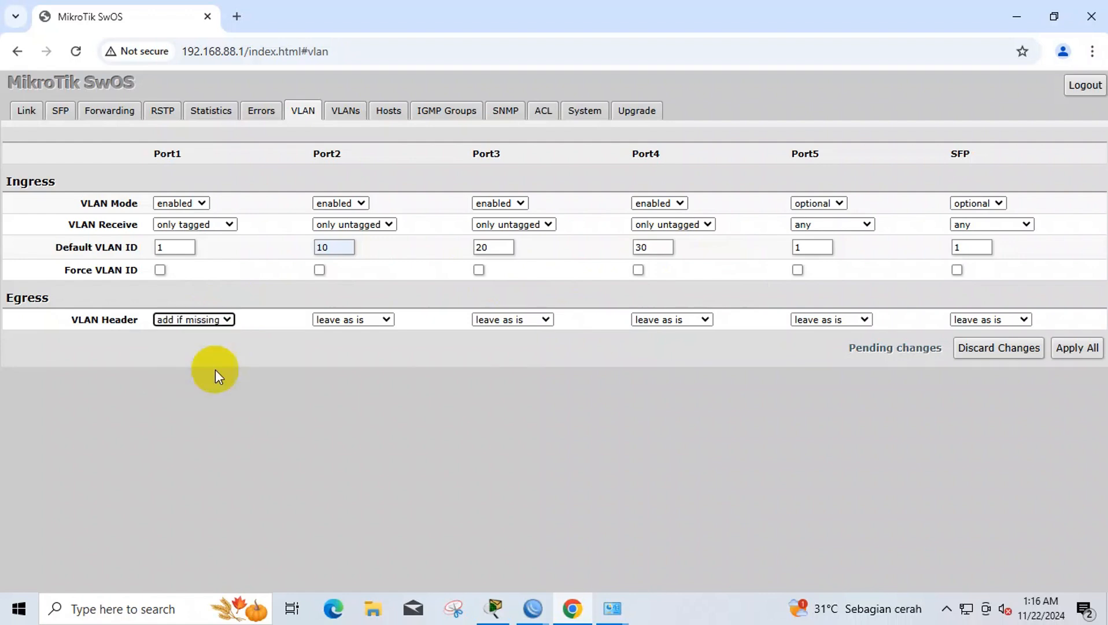
pyautogui.click(329, 319)
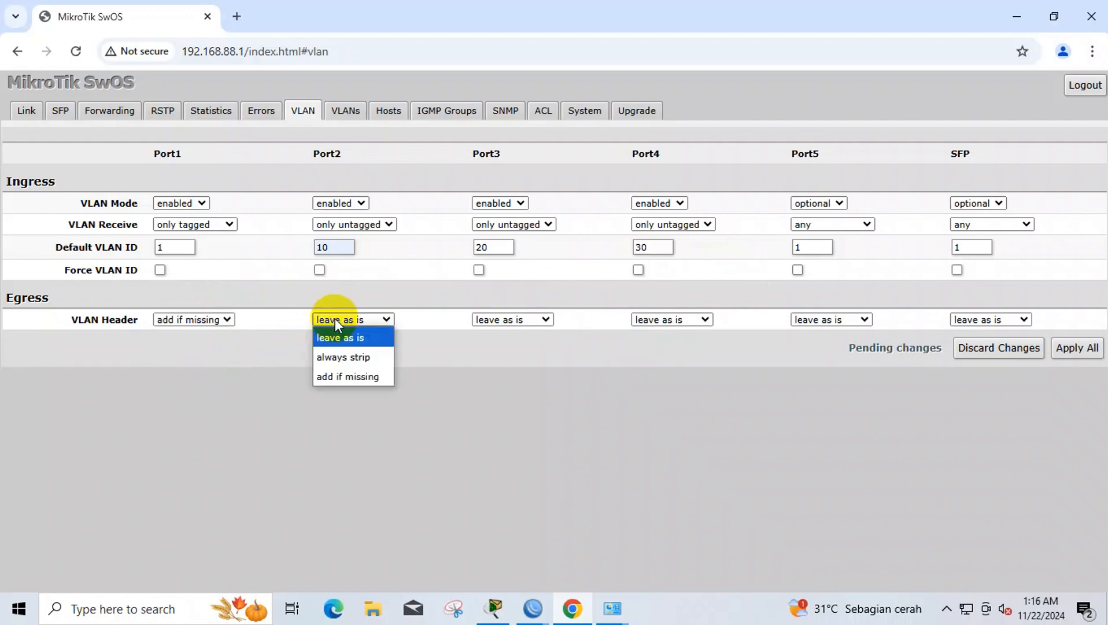
pyautogui.click(338, 357)
pyautogui.click(481, 320)
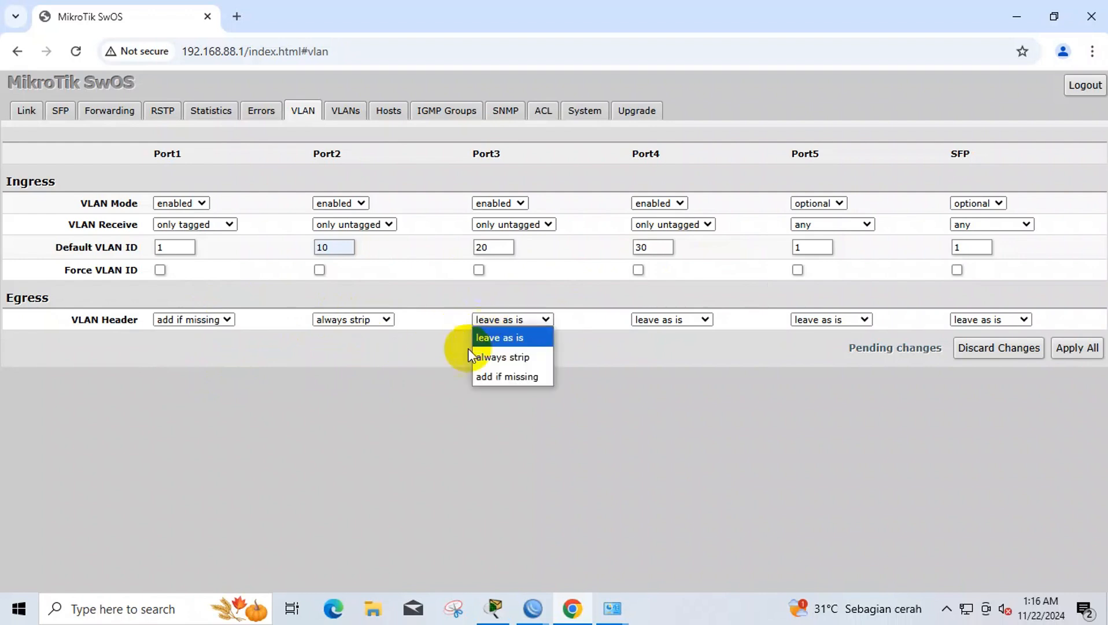
pyautogui.click(489, 357)
pyautogui.click(654, 319)
pyautogui.click(670, 359)
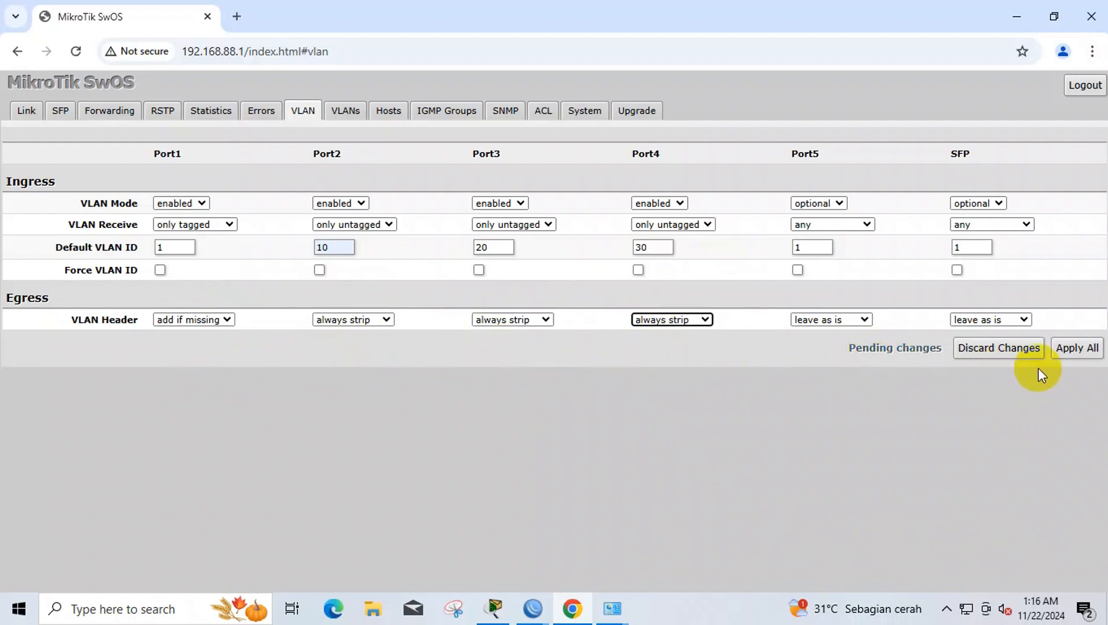
# - Apply All on both the VLANs and VLAN tabs, then return to WinBox
pyautogui.click(347, 110)
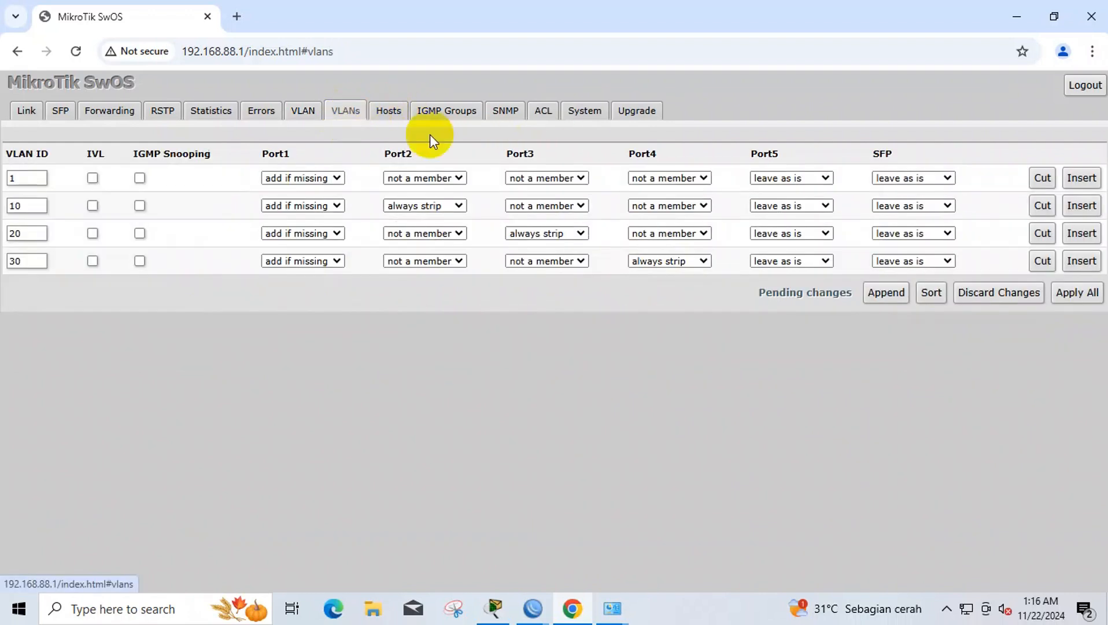
pyautogui.click(1077, 292)
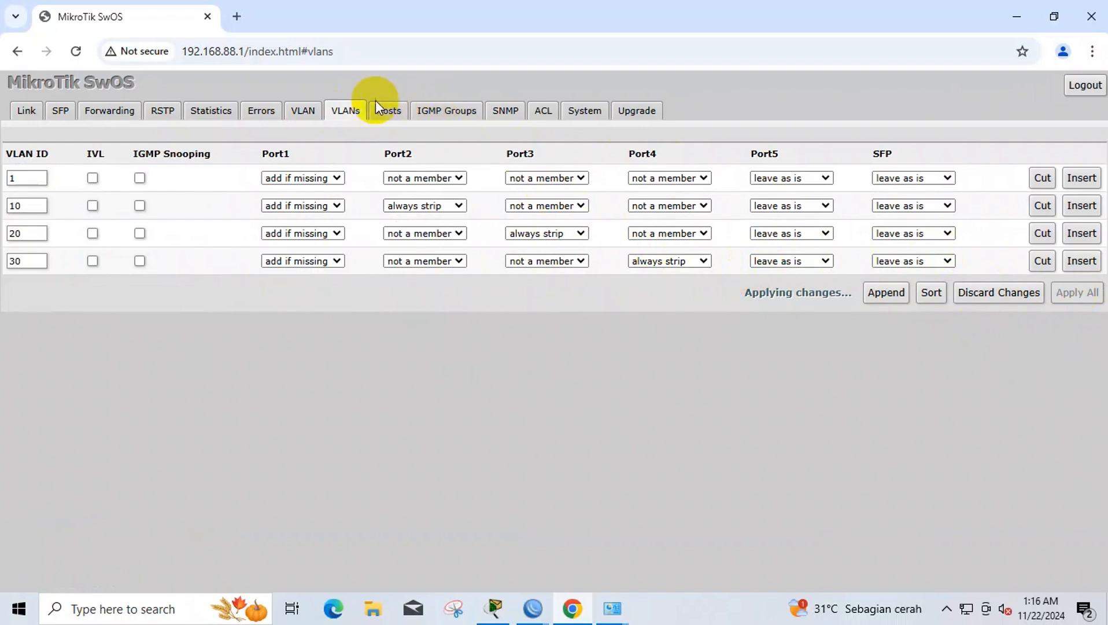
pyautogui.click(303, 109)
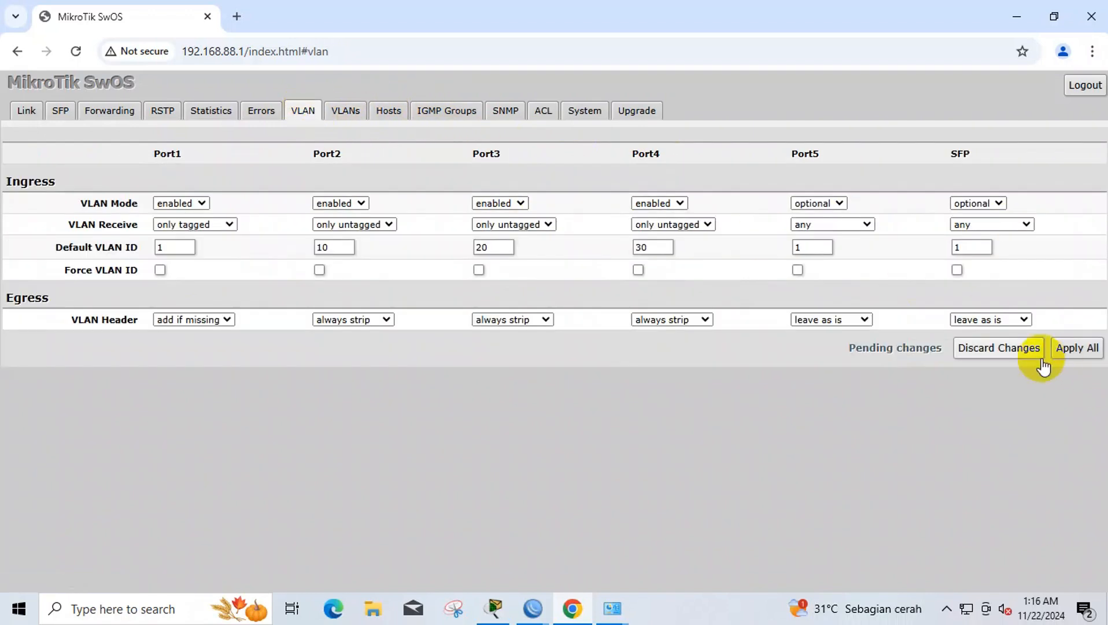
pyautogui.click(1073, 347)
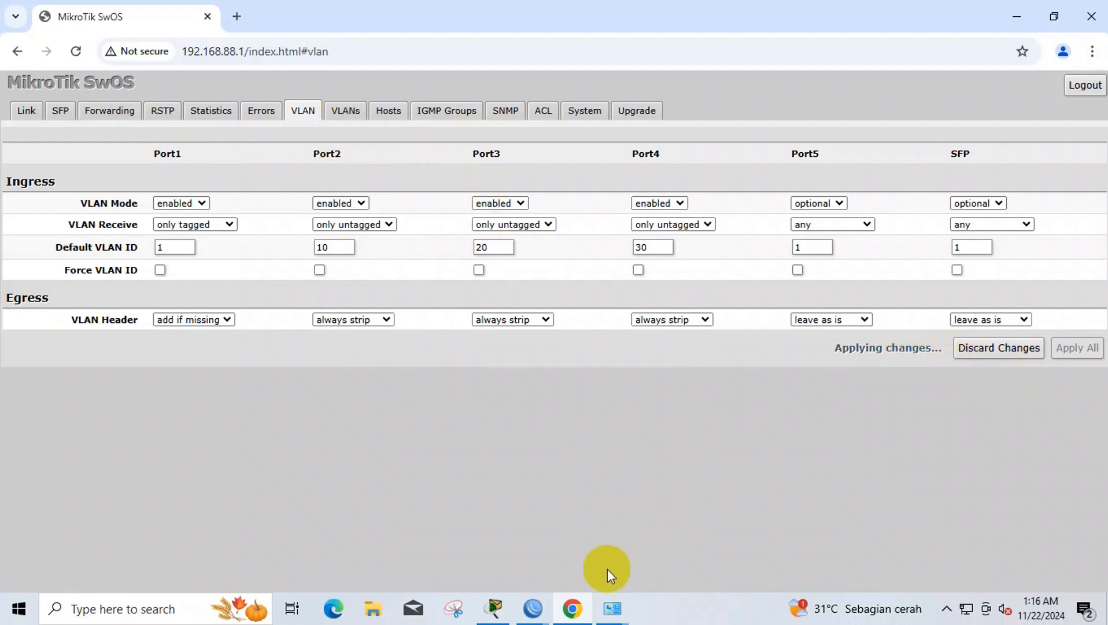
pyautogui.click(519, 610)
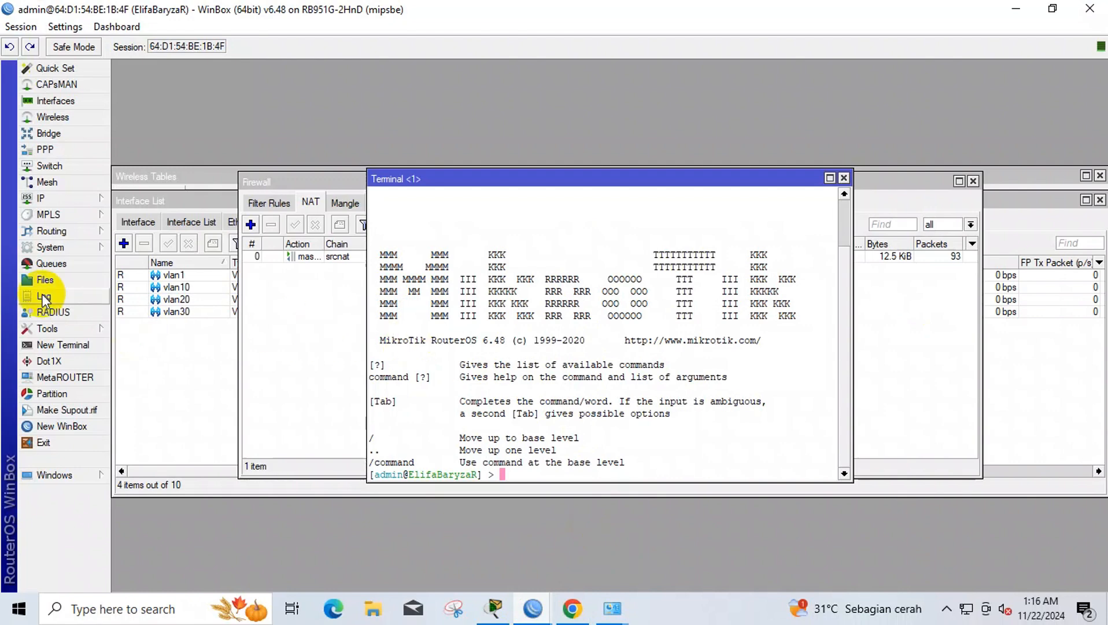
# - Move the 192.168.88.254/24 address from vlan1 to ether2 and apply it
pyautogui.click(47, 182)
pyautogui.click(41, 197)
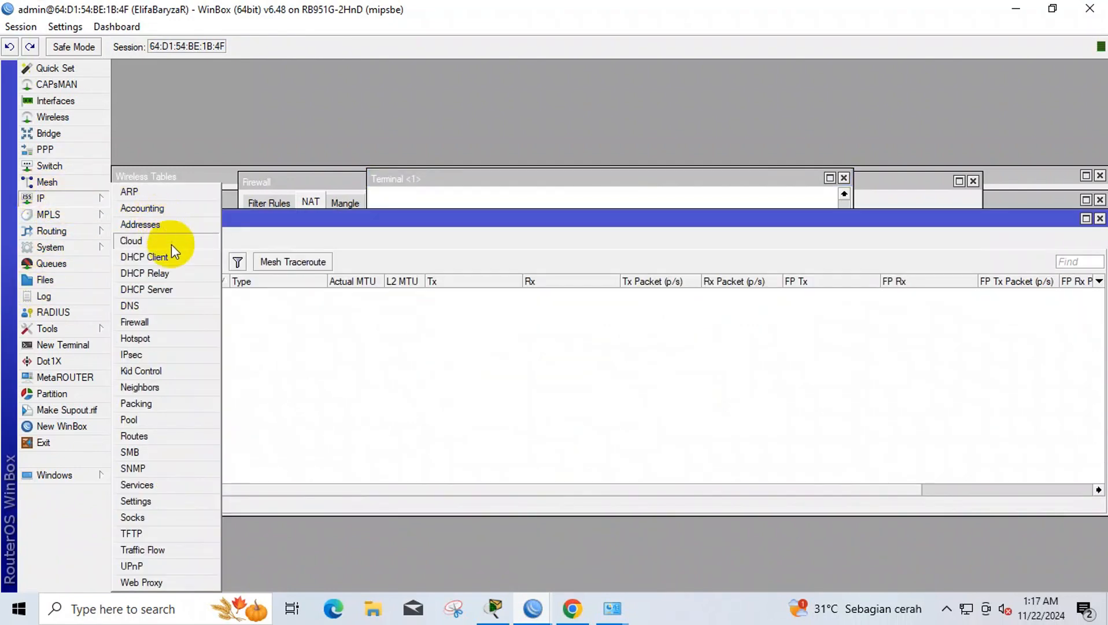
pyautogui.click(167, 224)
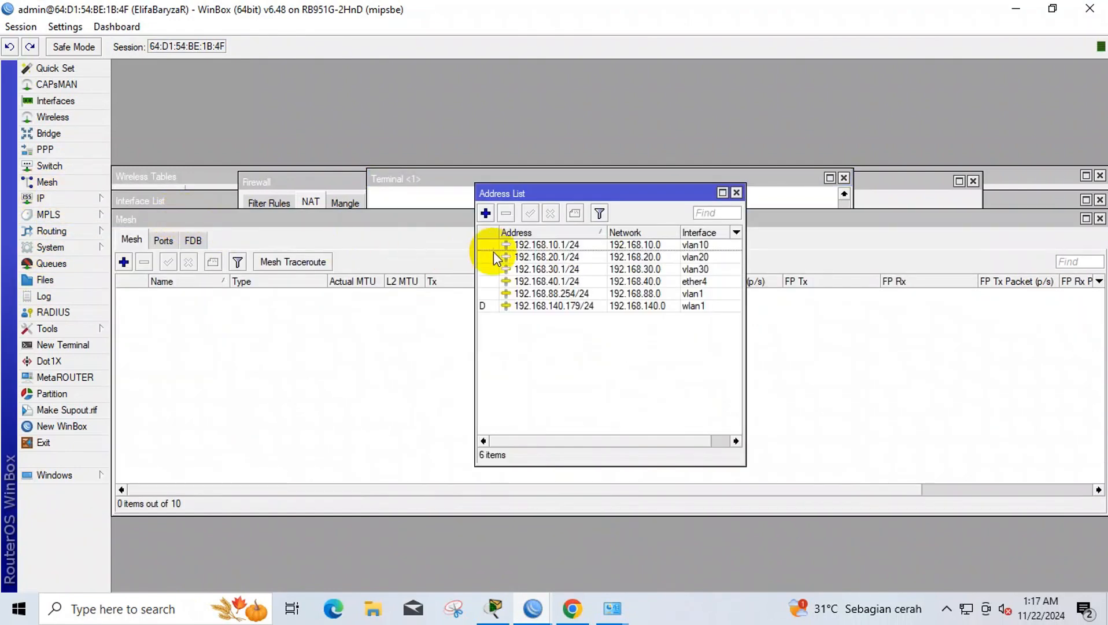
pyautogui.click(655, 294)
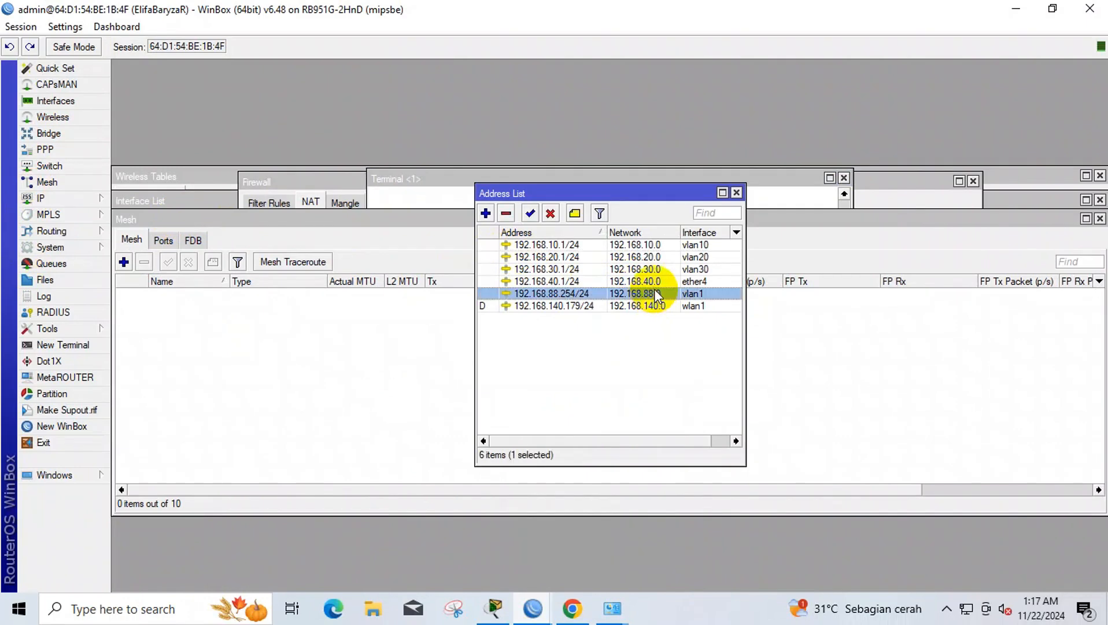
pyautogui.click(655, 295)
pyautogui.doubleClick(657, 295)
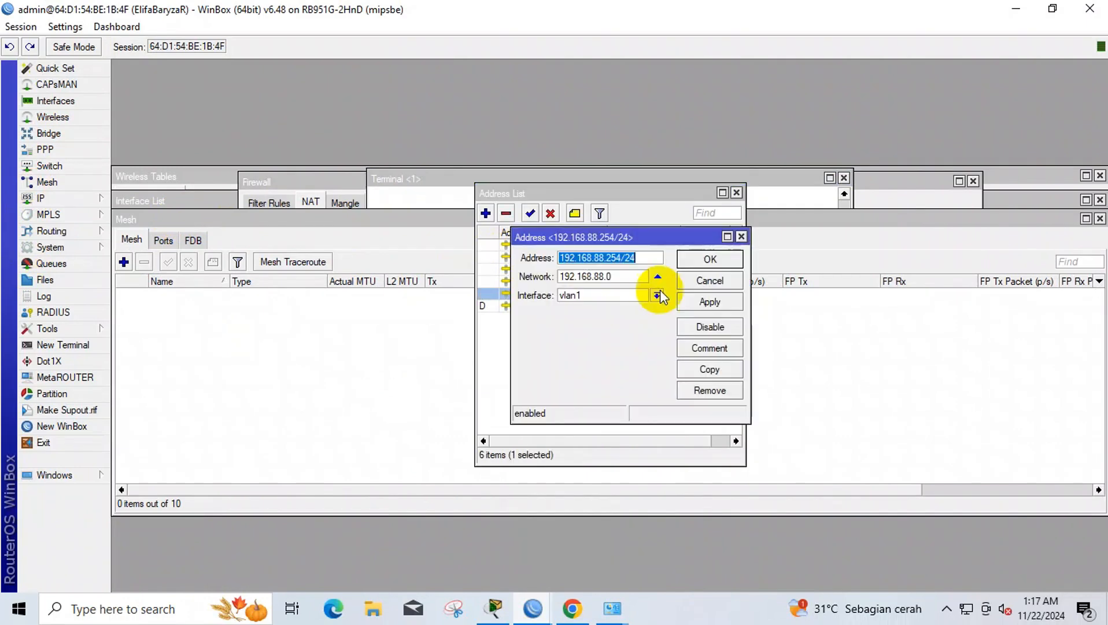
pyautogui.click(629, 291)
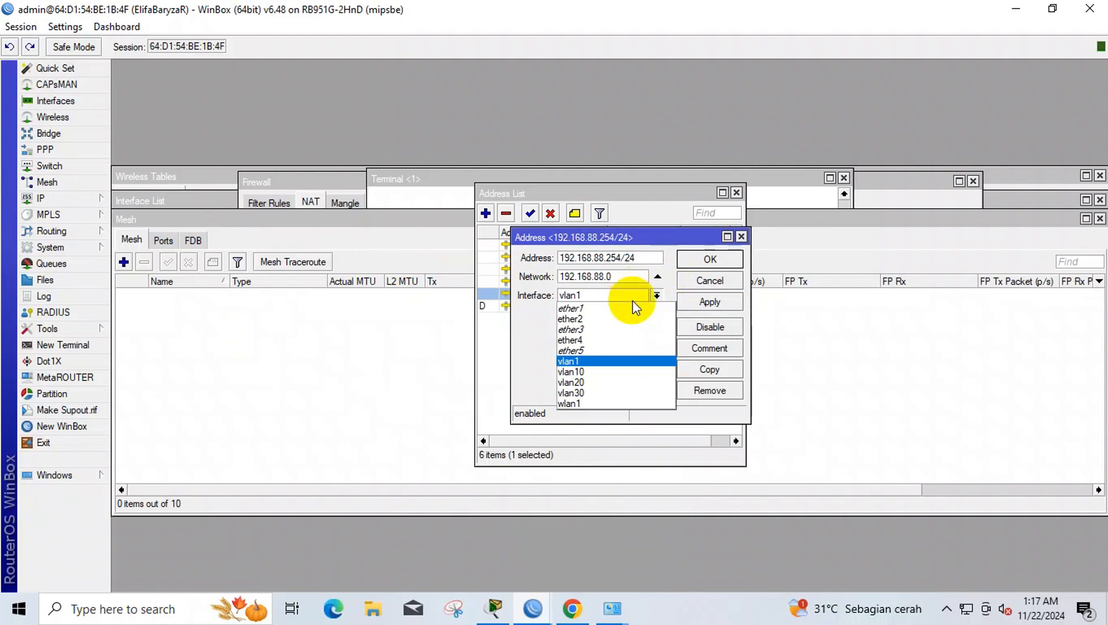
pyautogui.click(642, 319)
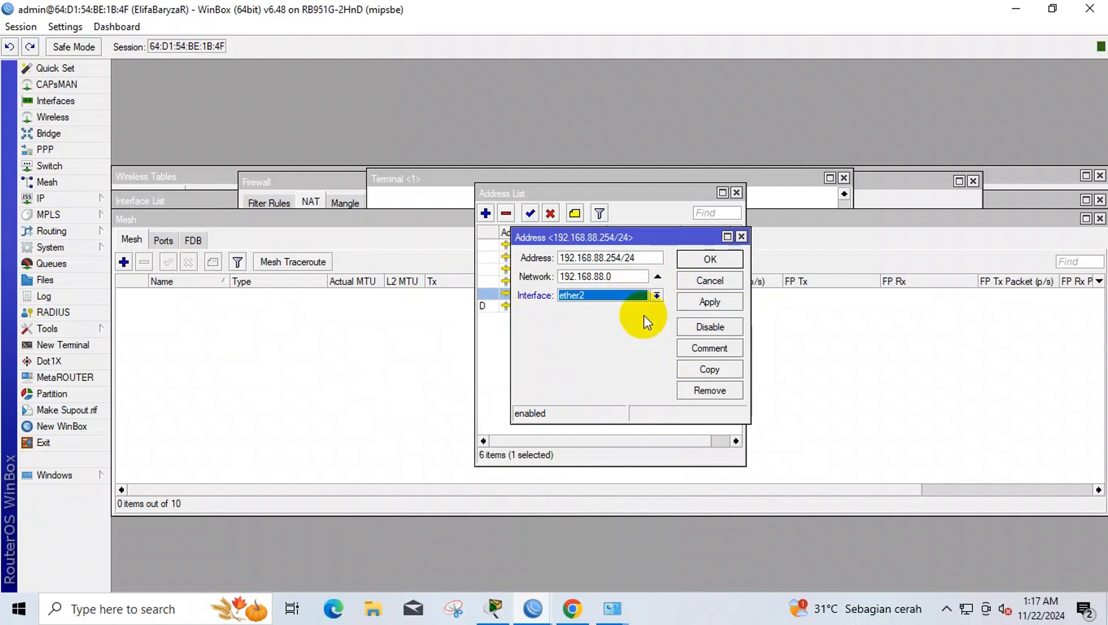
pyautogui.click(703, 301)
pyautogui.click(718, 323)
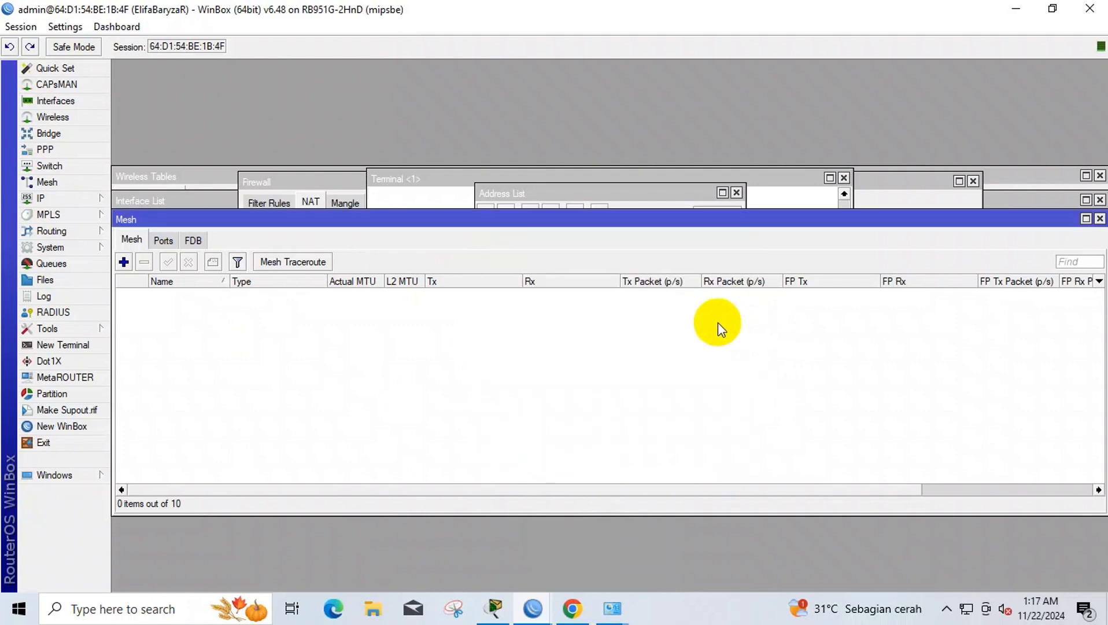
# - Bring the Address List forward, then return to the SwOS VLAN page in Chrome
pyautogui.click(524, 189)
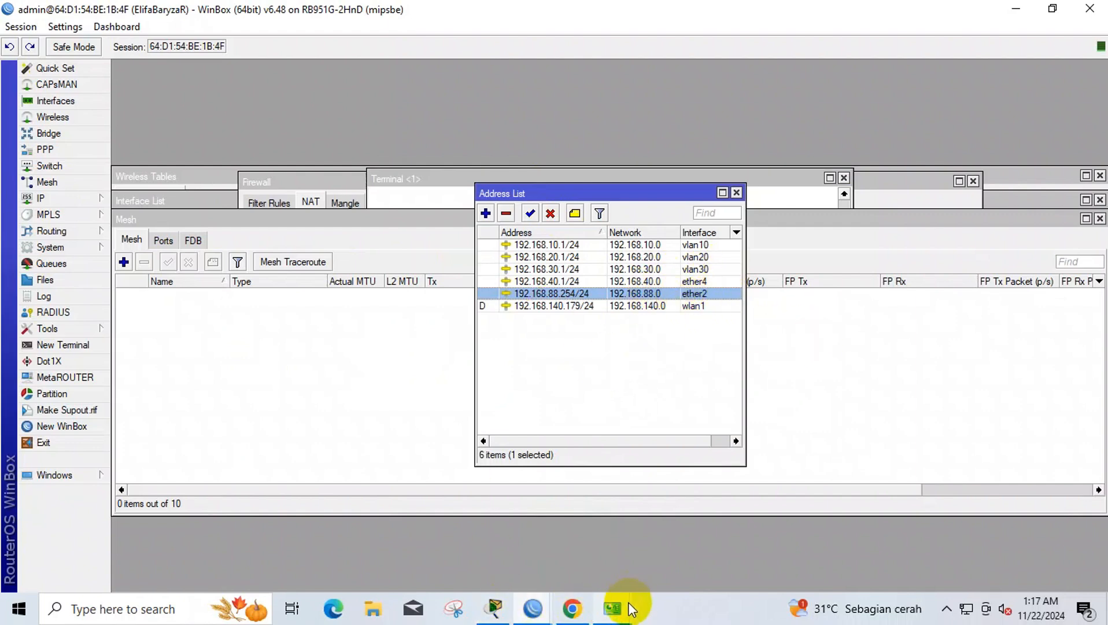
pyautogui.moveTo(611, 596)
pyautogui.click(576, 599)
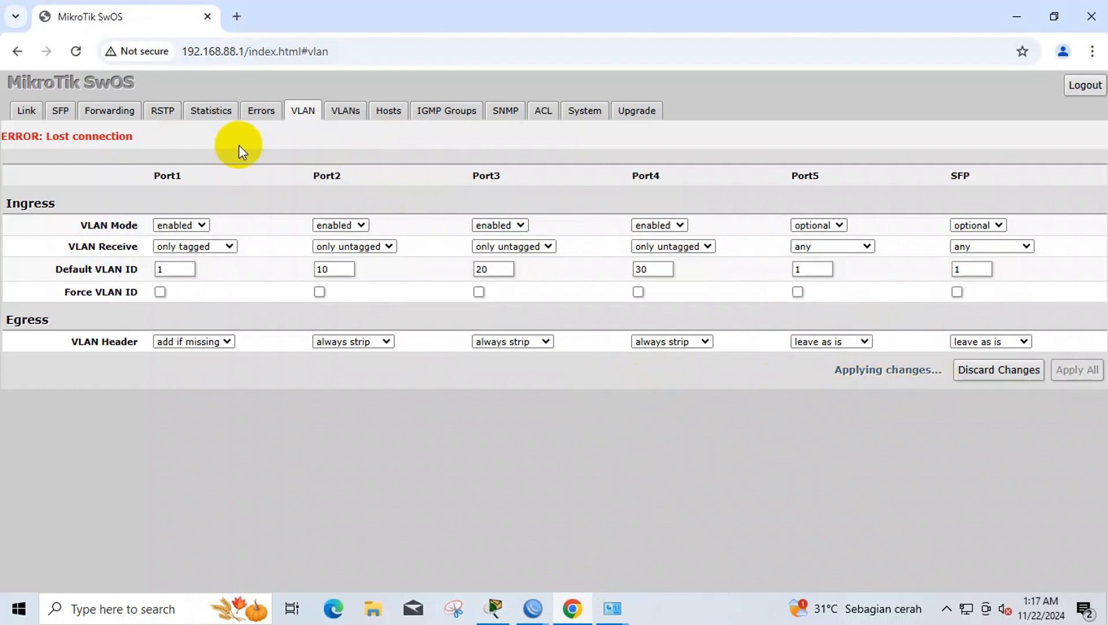
# - Reload SwOS and enter VLAN IDs 1, 10, 20 and 30 in the VLANs table
pyautogui.click(83, 60)
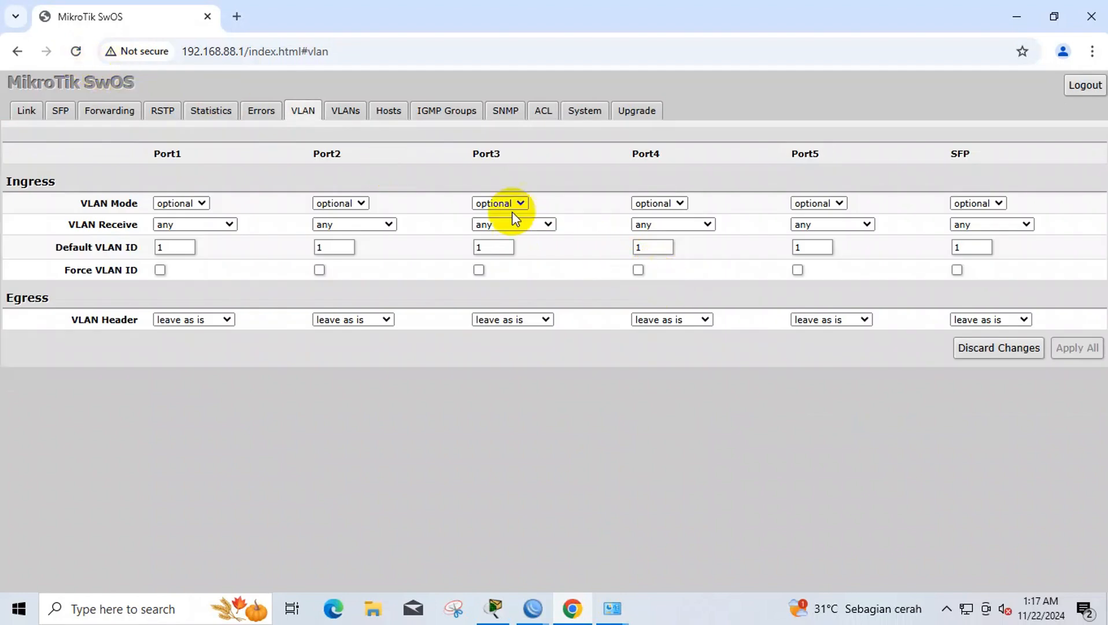
pyautogui.click(199, 203)
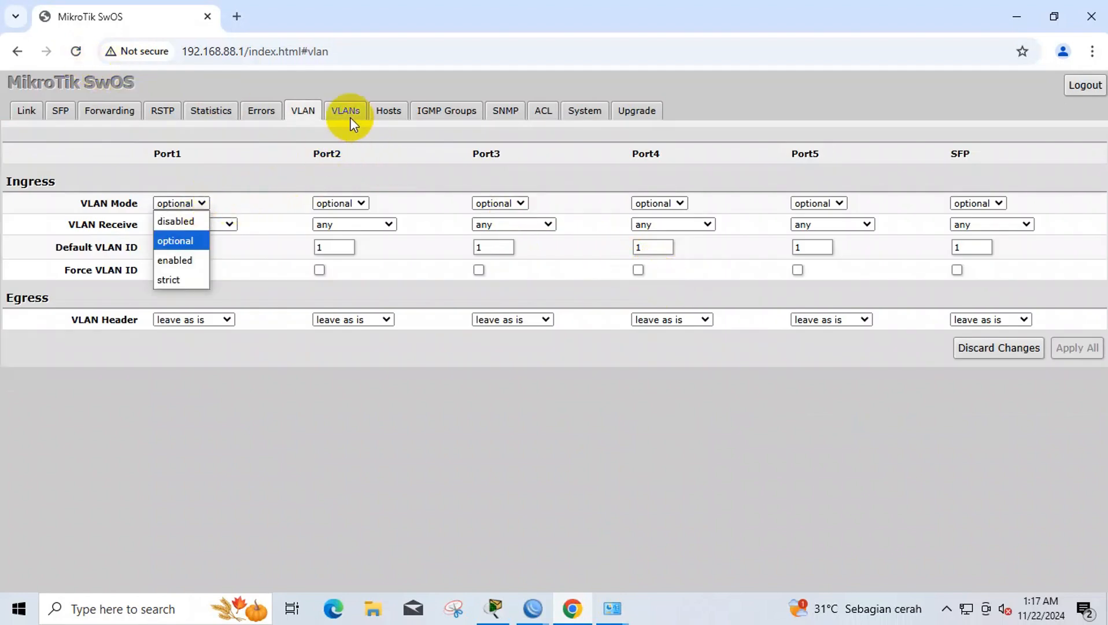
pyautogui.click(348, 113)
pyautogui.click(883, 292)
pyautogui.write('1')
pyautogui.click(21, 206)
pyautogui.press('BackSpace')
pyautogui.write('10')
pyautogui.click(20, 234)
pyautogui.press('BackSpace')
pyautogui.write('20')
pyautogui.click(22, 261)
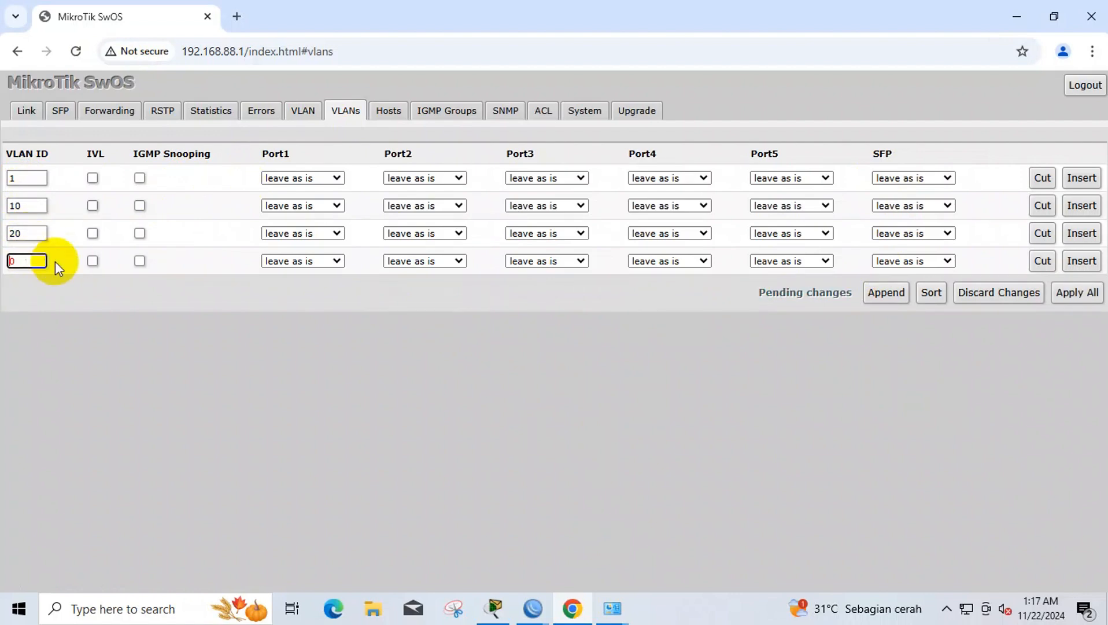
# - Set membership so Port1 tags VLAN traffic and Ports 2–4 strip tags for VLANs 10, 20, 30
pyautogui.click(308, 318)
pyautogui.click(421, 178)
pyautogui.click(421, 254)
pyautogui.click(421, 207)
pyautogui.click(419, 244)
pyautogui.click(417, 233)
pyautogui.click(409, 309)
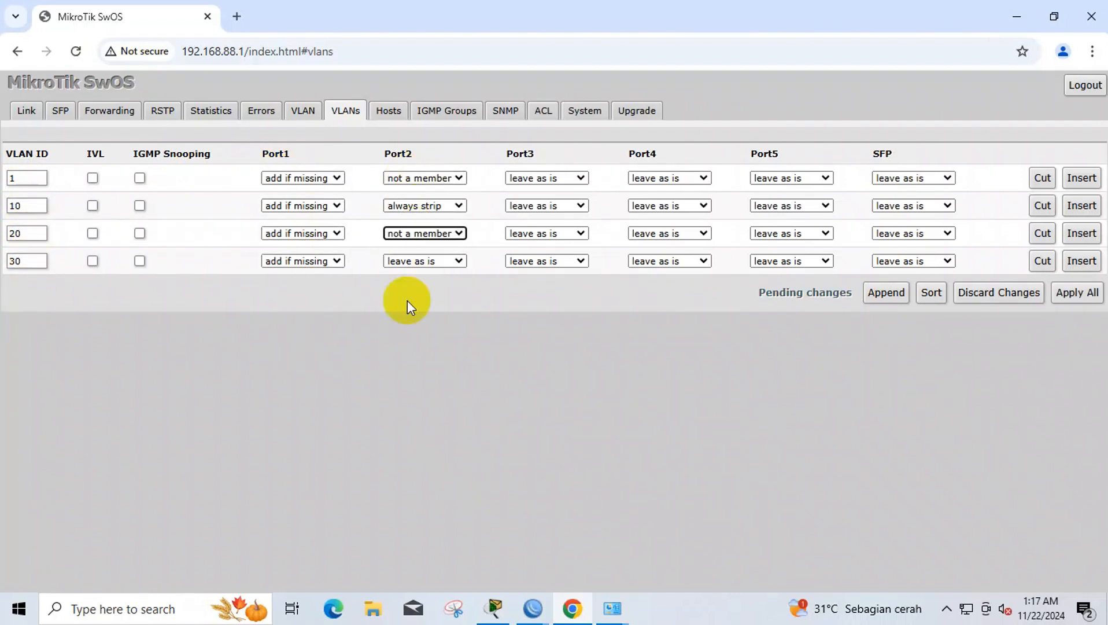
pyautogui.click(413, 261)
pyautogui.click(538, 337)
pyautogui.click(656, 178)
pyautogui.click(656, 255)
pyautogui.click(655, 206)
pyautogui.click(657, 282)
pyautogui.click(656, 234)
pyautogui.click(657, 310)
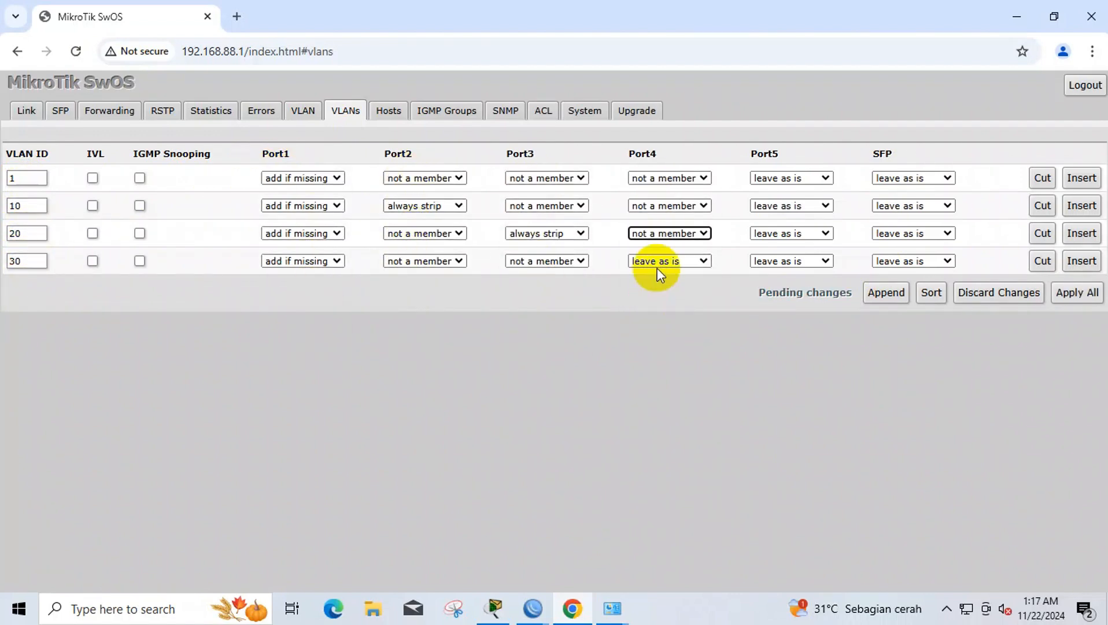
# - Enable VLAN mode on Ports 1–4: Port1 receives only tagged, Ports 2–4 only untagged frames
pyautogui.click(657, 261)
pyautogui.click(183, 203)
pyautogui.click(177, 261)
pyautogui.click(342, 204)
pyautogui.click(338, 261)
pyautogui.click(500, 203)
pyautogui.click(496, 261)
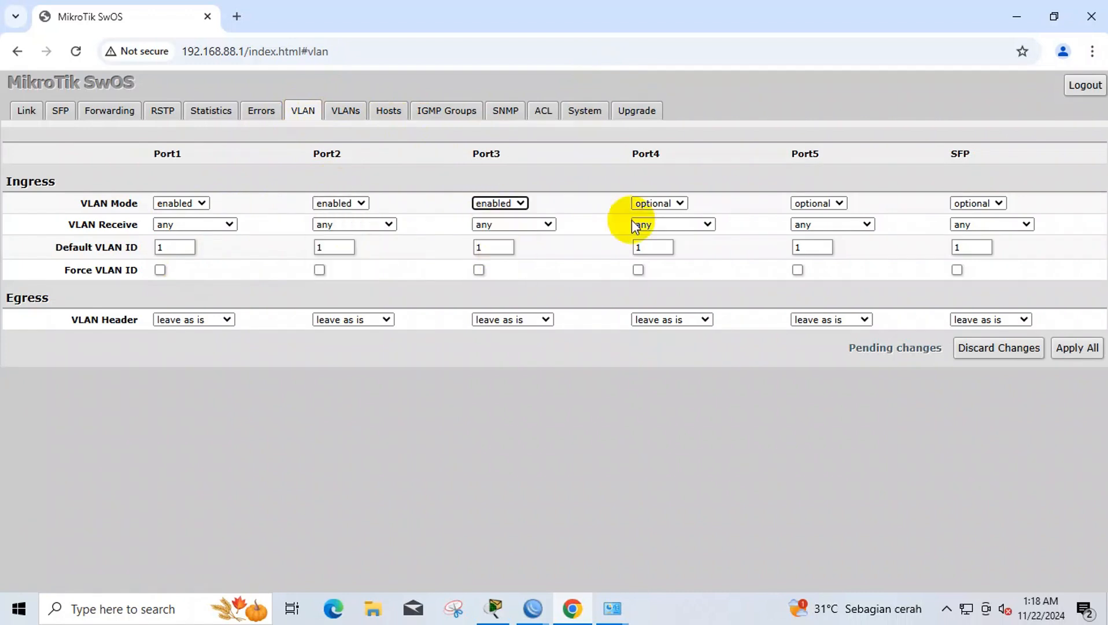
pyautogui.click(658, 203)
pyautogui.click(655, 261)
pyautogui.click(504, 281)
pyautogui.click(665, 225)
pyautogui.click(664, 282)
# - Set default VLAN IDs 10 and 20 on Ports 2 and 3, and select Port4's ID
pyautogui.doubleClick(324, 248)
pyautogui.write('10')
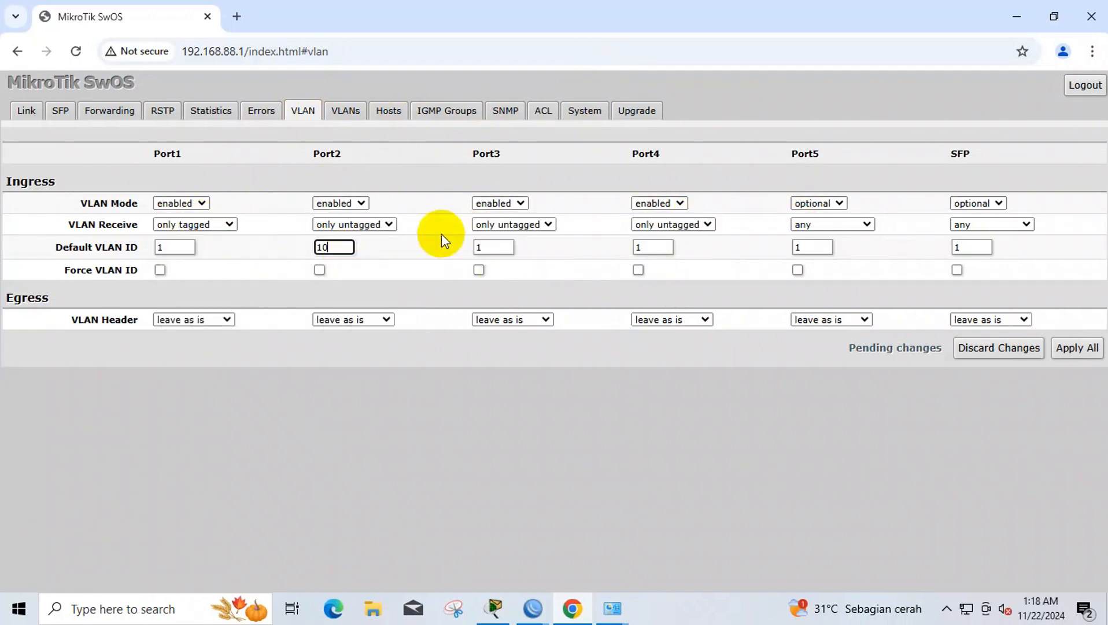
pyautogui.doubleClick(486, 249)
pyautogui.write('20')
pyautogui.doubleClick(655, 249)
# - Set Port1 to add missing VLAN headers and Ports 2–4 to strip them, then Apply All
pyautogui.click(194, 320)
pyautogui.click(188, 378)
pyautogui.click(337, 321)
pyautogui.click(342, 358)
pyautogui.click(500, 320)
pyautogui.click(501, 358)
pyautogui.click(659, 320)
pyautogui.click(661, 358)
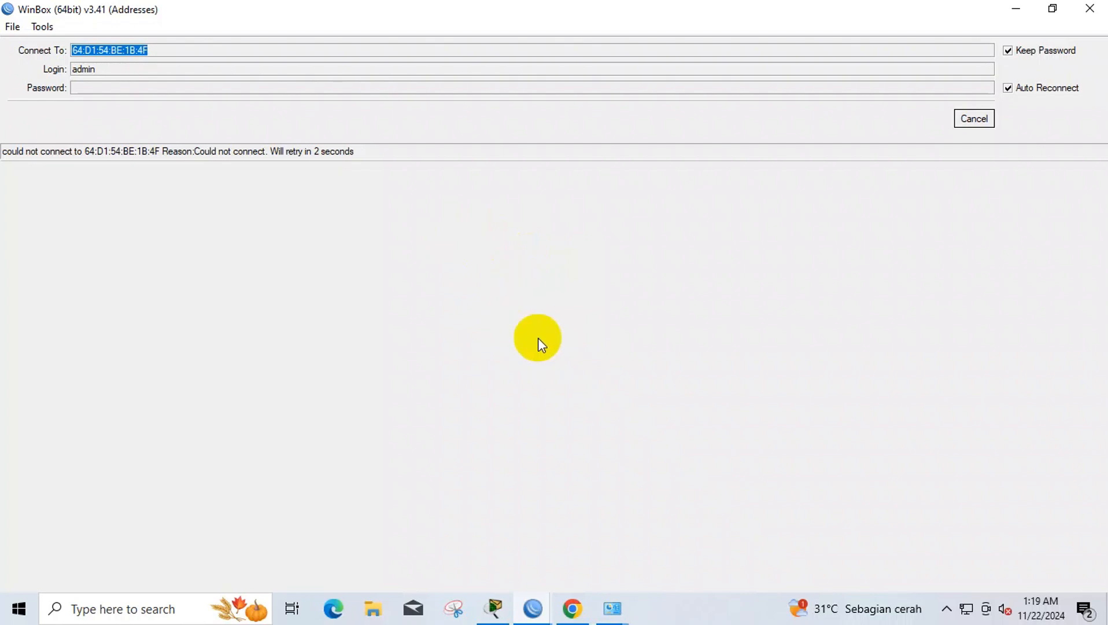
# - Check the Ethernet adapter details show 192.168.20.254 with gateway 192.168.20.1, then return to WinBox
pyautogui.moveTo(614, 607)
pyautogui.click(678, 538)
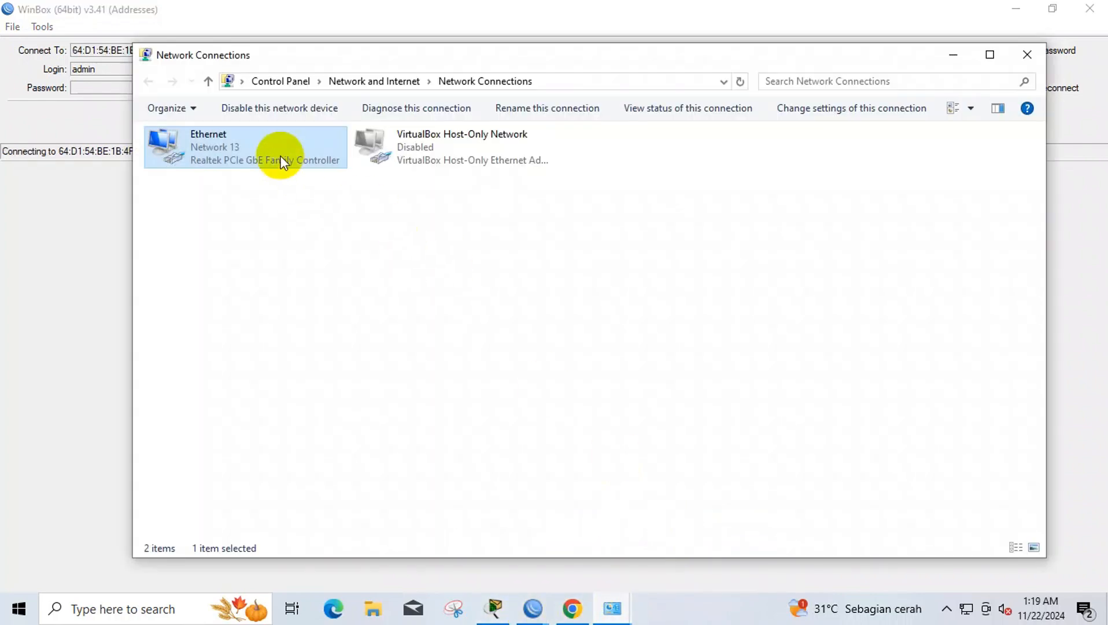
pyautogui.rightClick(280, 156)
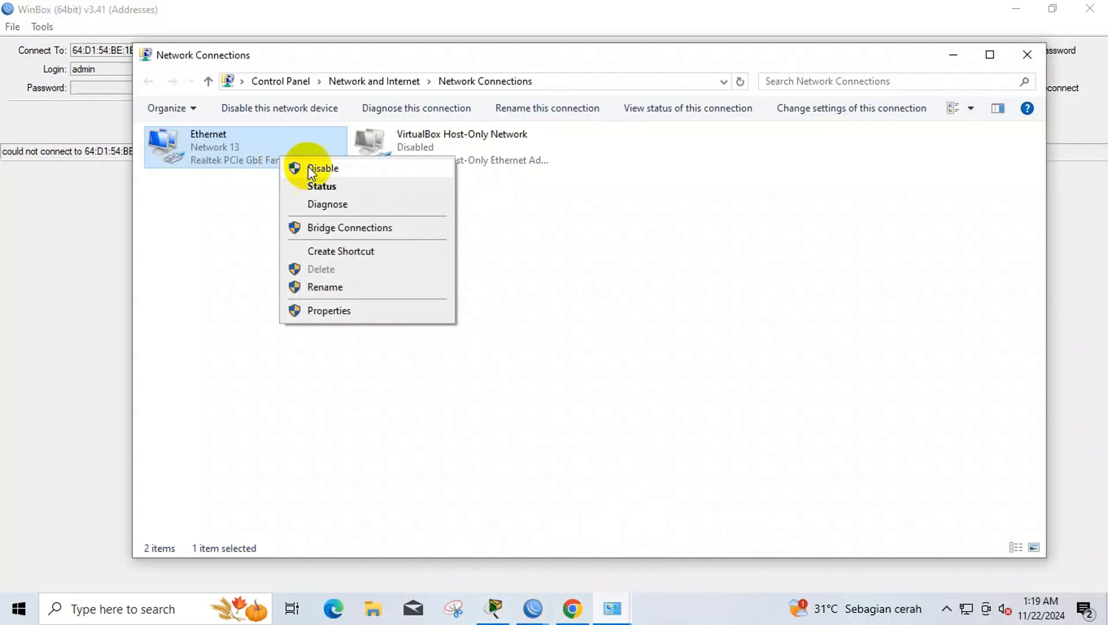
pyautogui.click(347, 185)
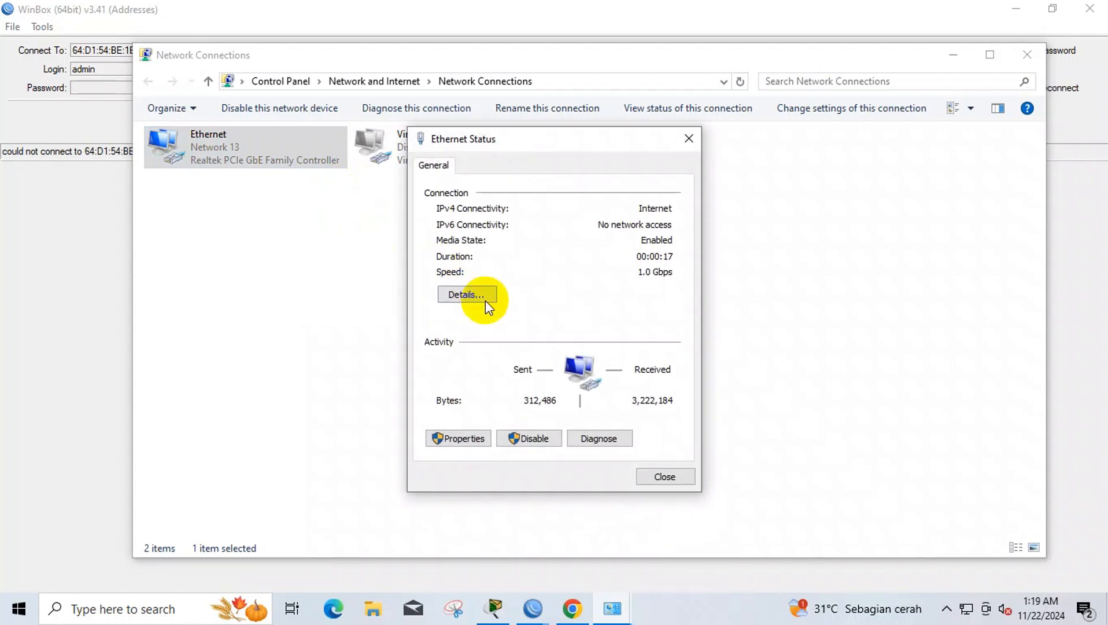
pyautogui.click(486, 300)
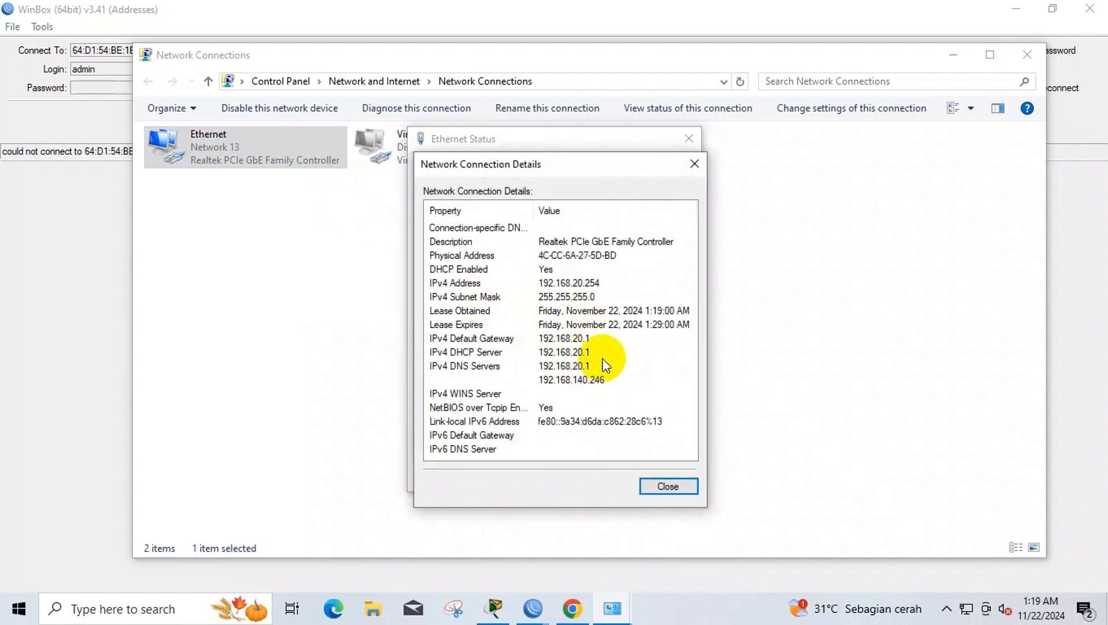
pyautogui.click(669, 491)
pyautogui.click(684, 481)
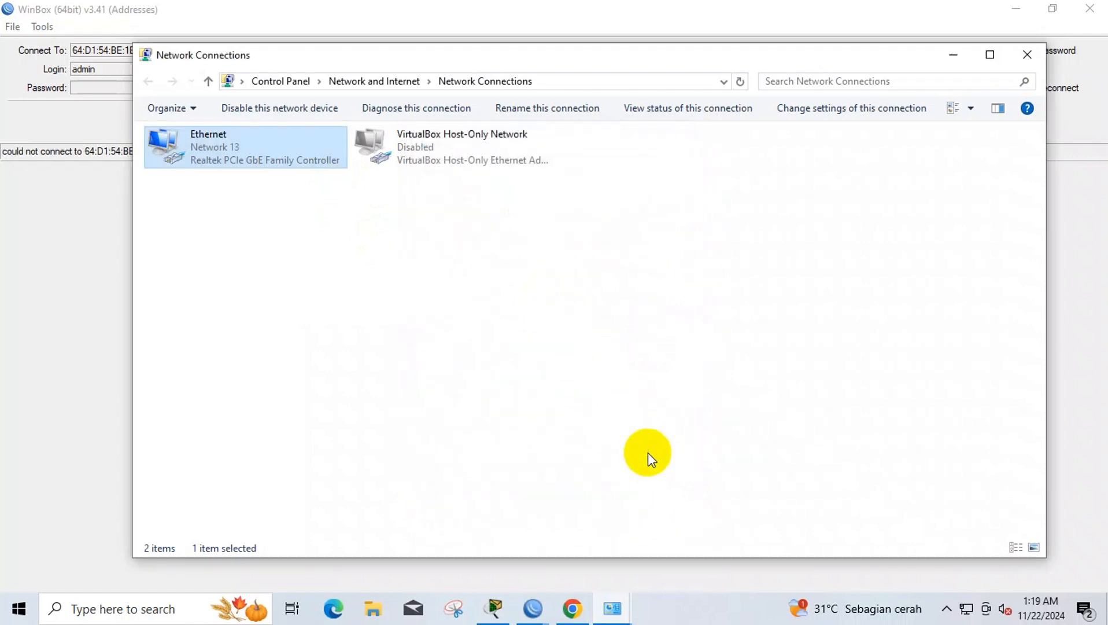
pyautogui.click(96, 319)
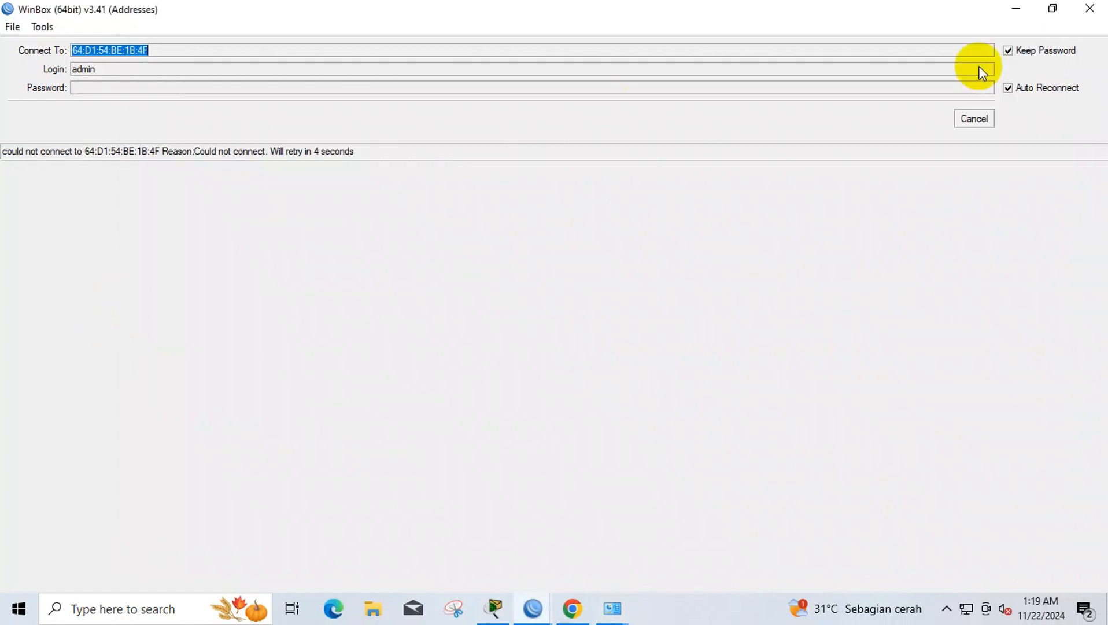
# - Cancel the failing MAC connection and connect to the 192.168.20.1 neighbour instead
pyautogui.click(972, 119)
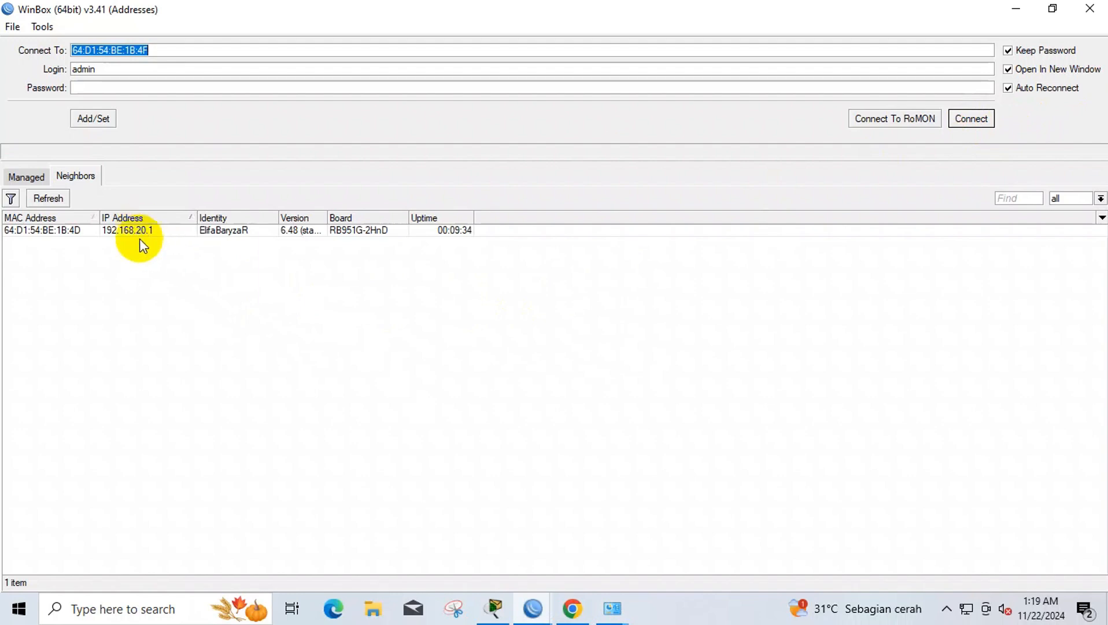
pyautogui.click(147, 230)
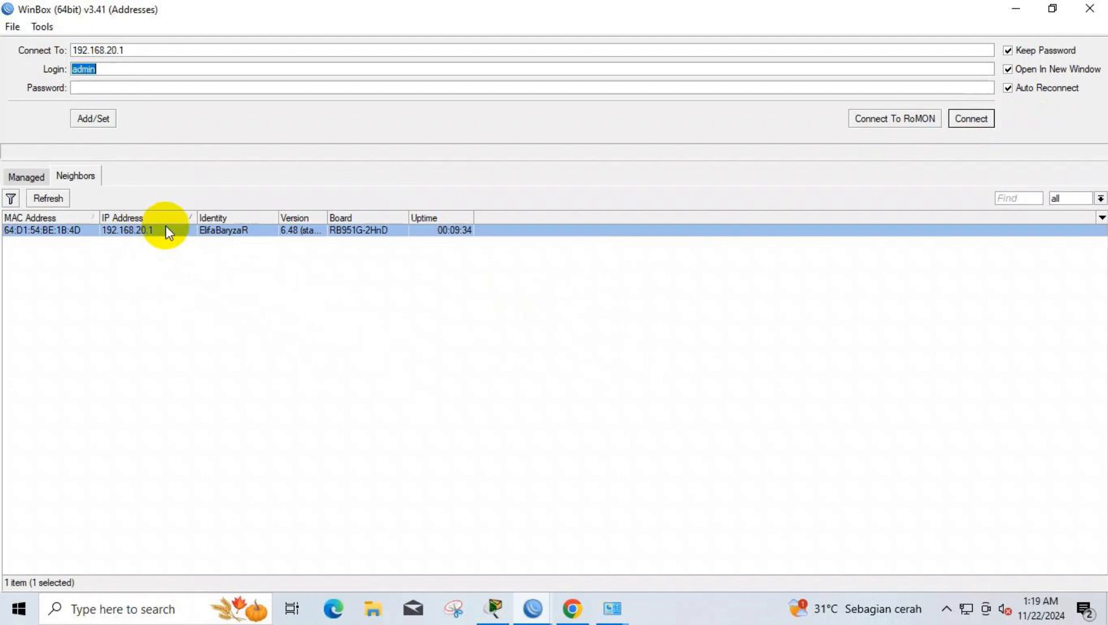
pyautogui.click(970, 119)
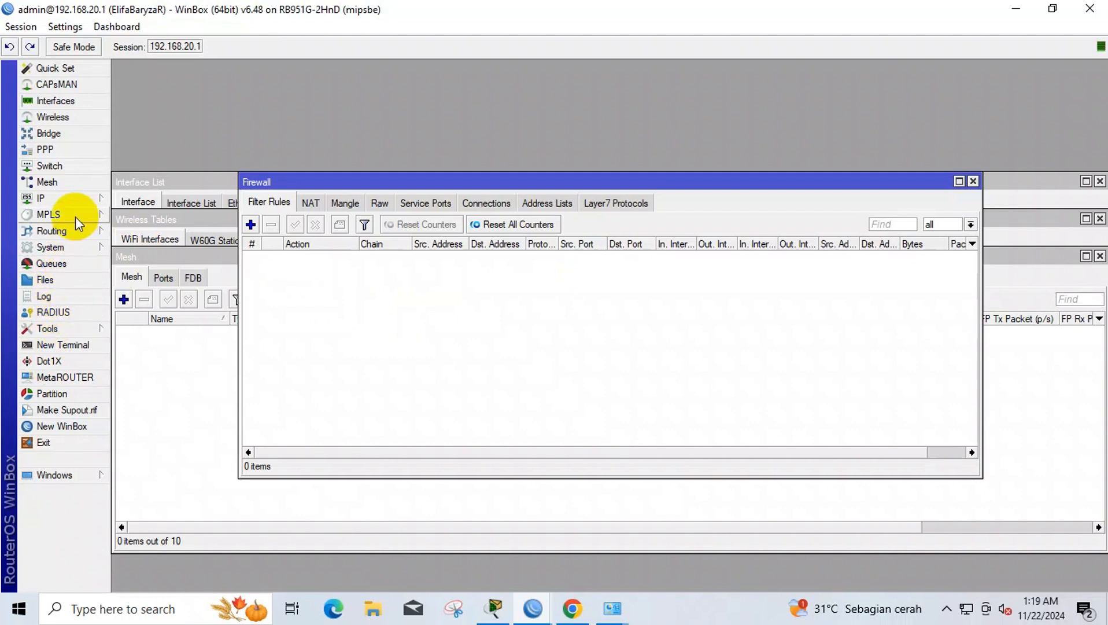
# - Create the firewall Layer7 protocol 'mikrotik.com' with regexp ^.+(mikrotik.*).*$
pyautogui.click(75, 197)
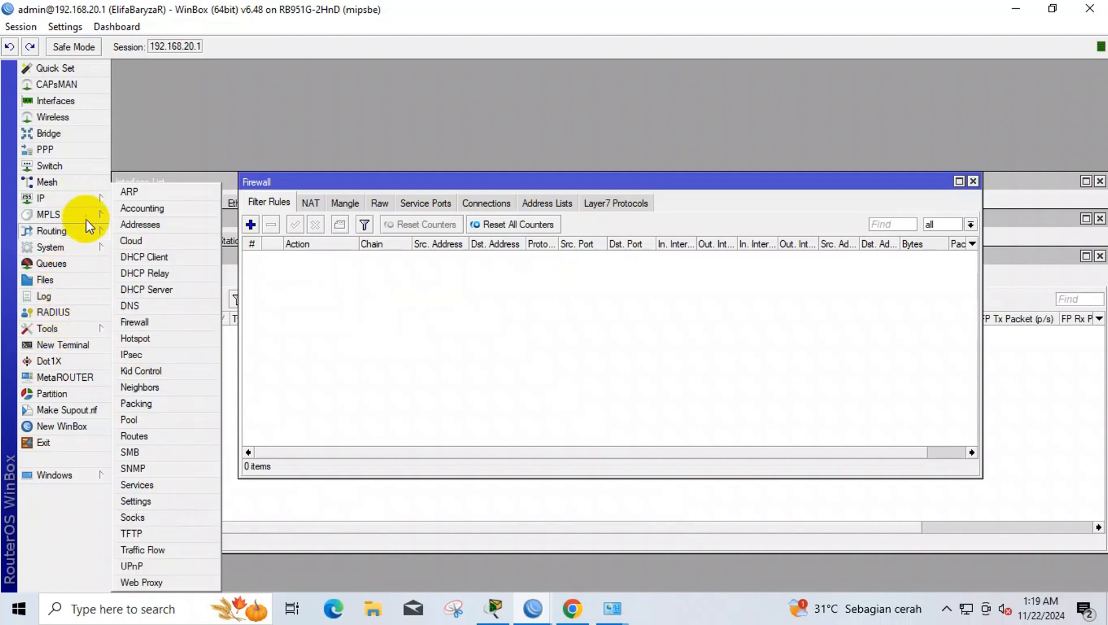
pyautogui.click(139, 322)
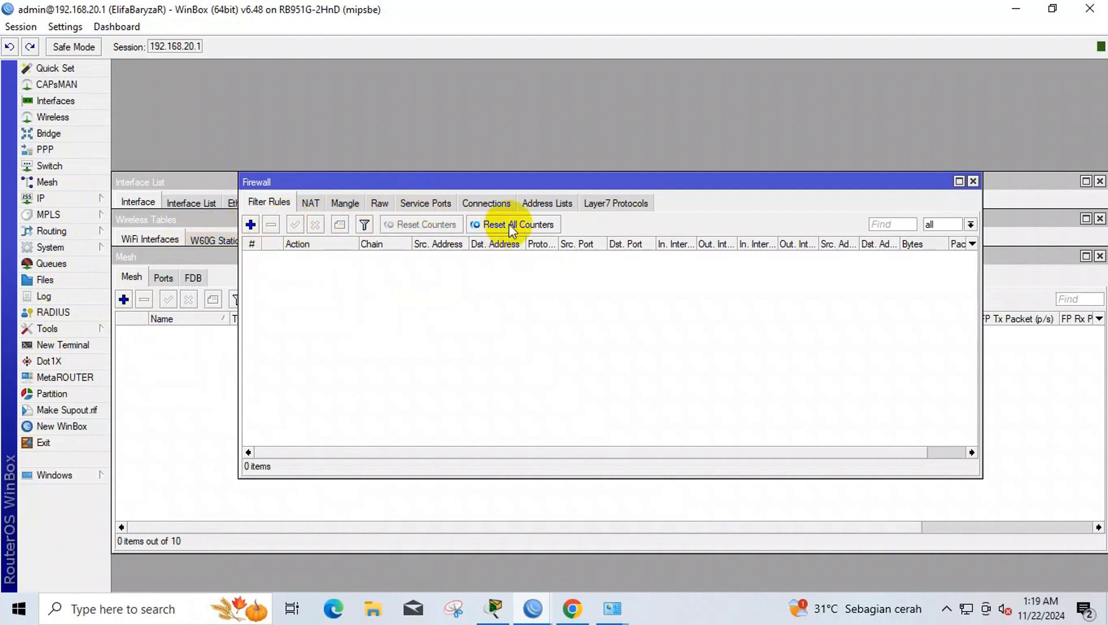
pyautogui.click(586, 203)
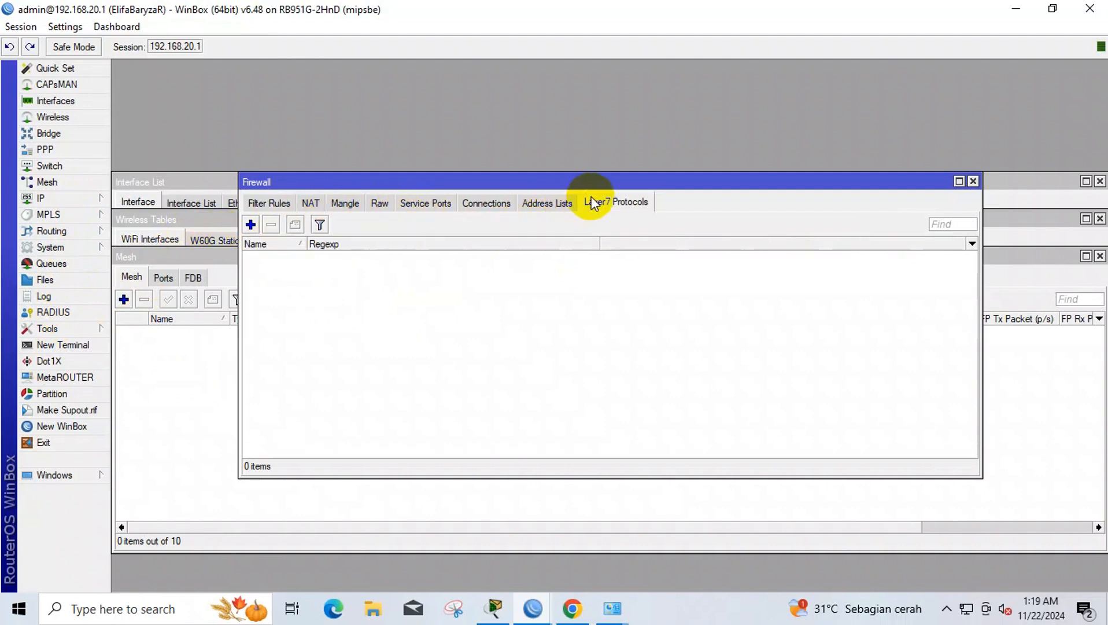
pyautogui.click(250, 225)
pyautogui.write('mik')
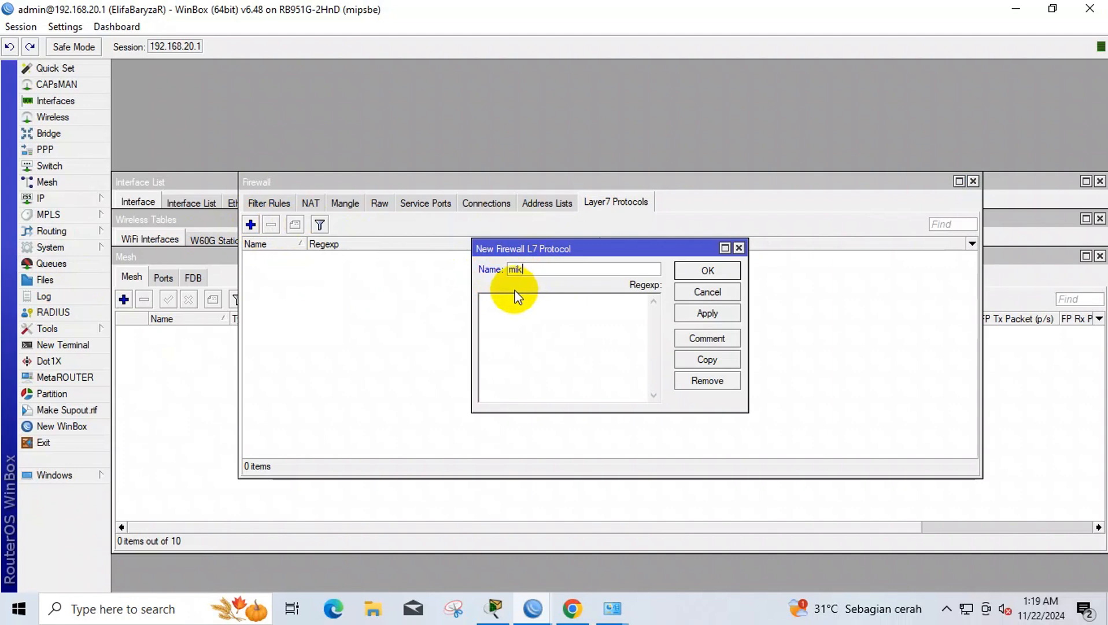
pyautogui.write('rotik.com')
pyautogui.click(507, 320)
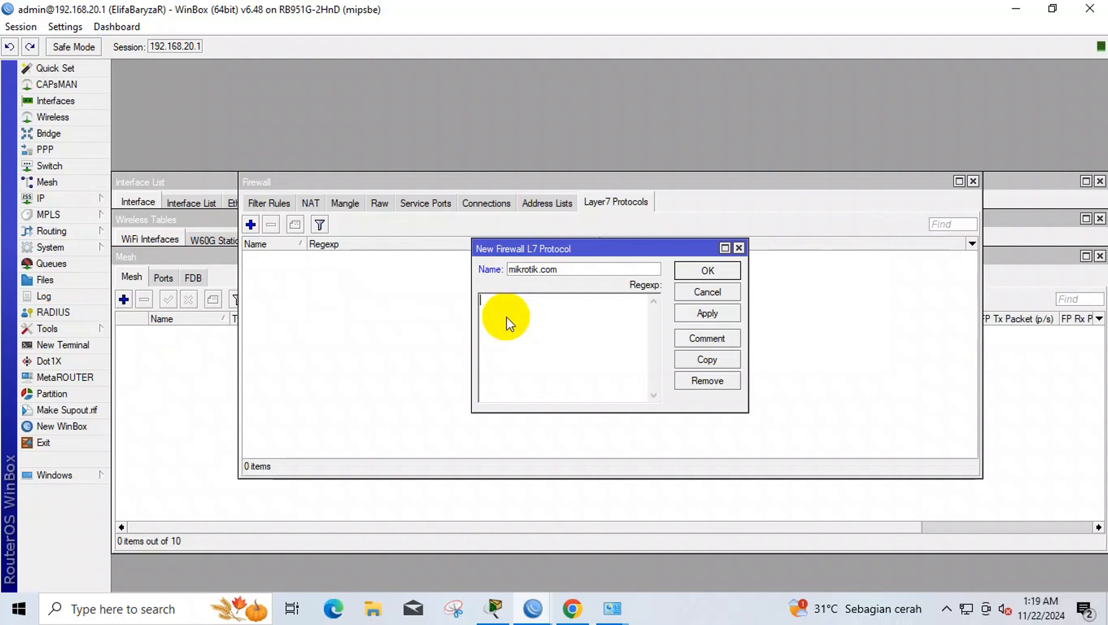
pyautogui.write('^')
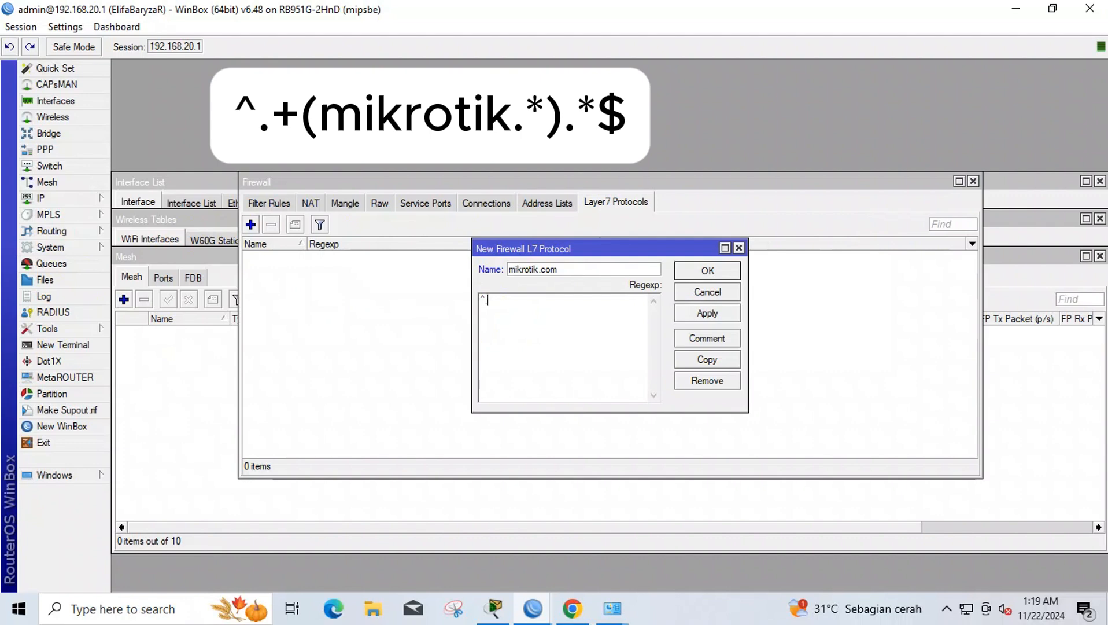
pyautogui.write('.+(mikrotik.*).')
pyautogui.write('*')
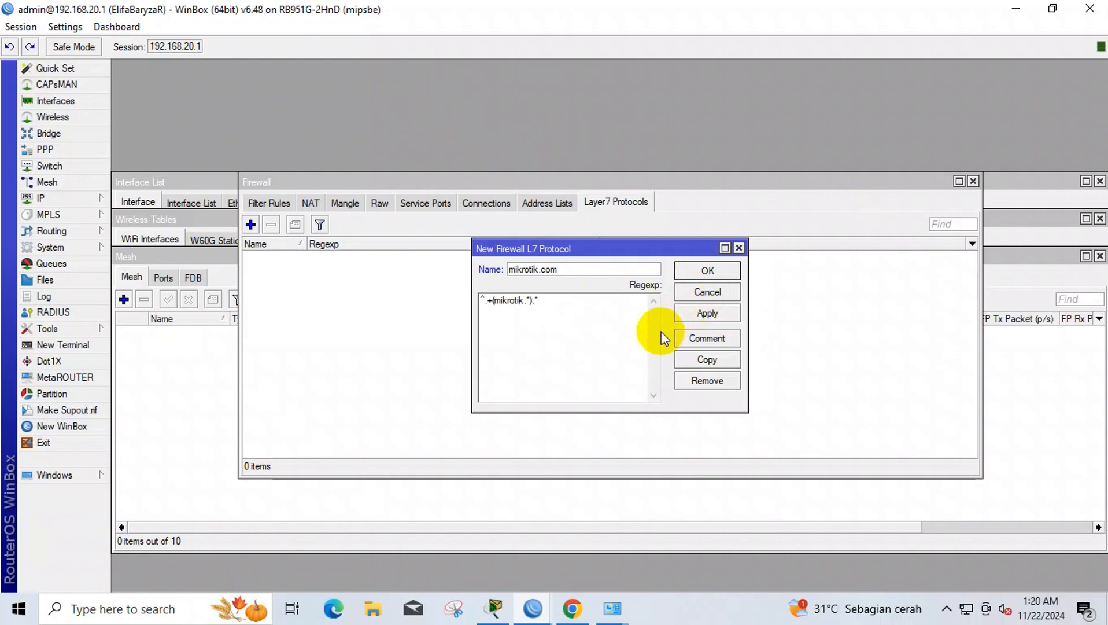
pyautogui.write('$')
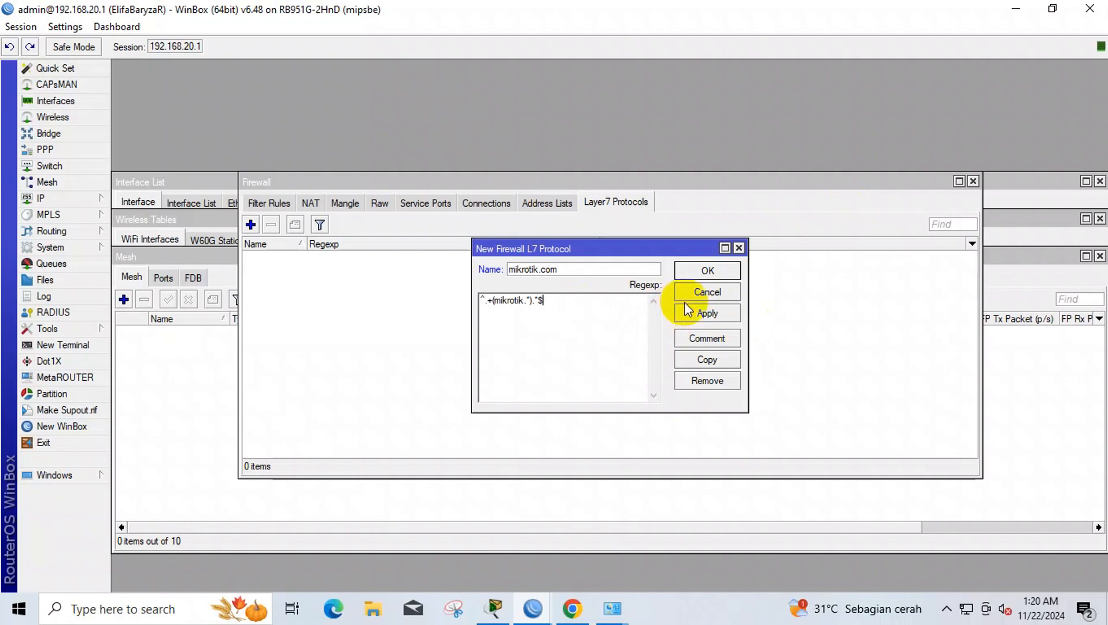
pyautogui.click(705, 313)
pyautogui.click(706, 271)
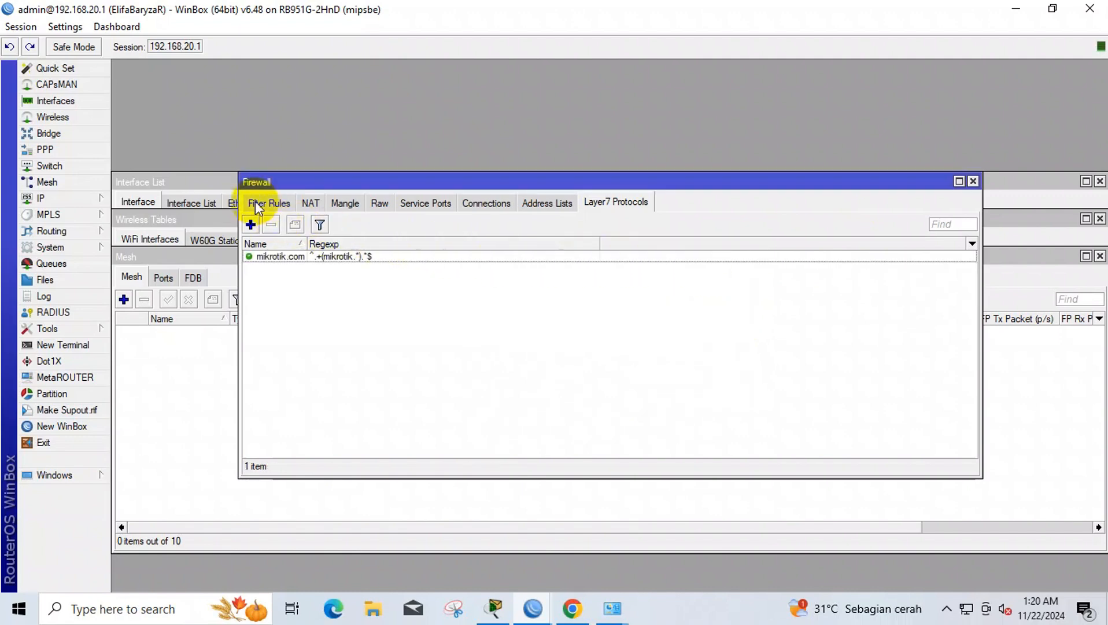
# - Add a new forward-chain filter rule with source address 192.168.20.0/24 and apply it
pyautogui.click(278, 200)
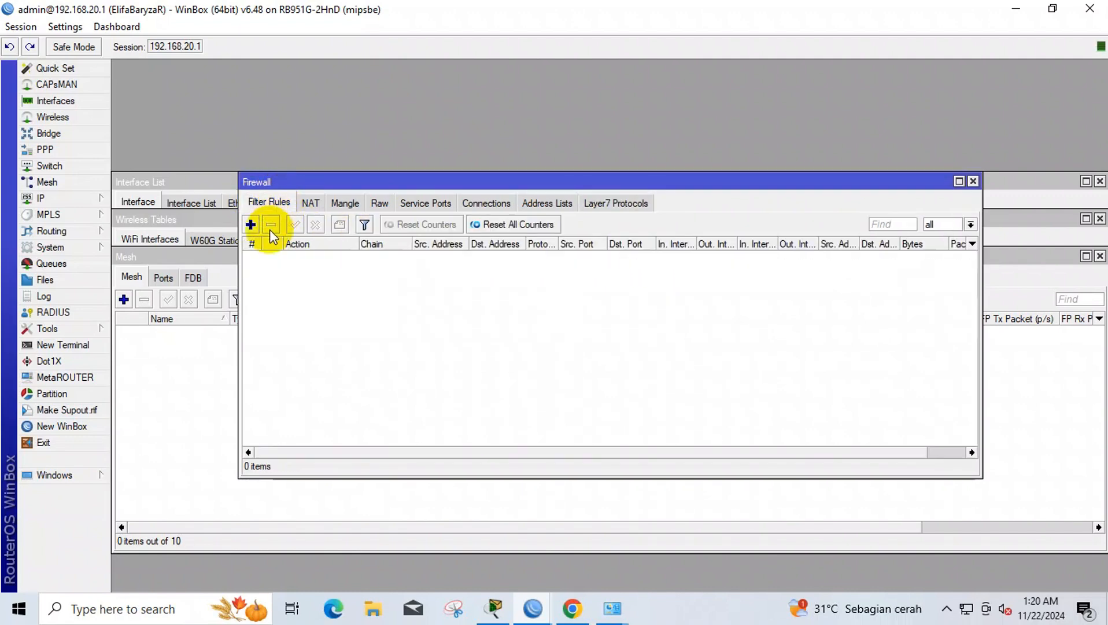
pyautogui.click(250, 225)
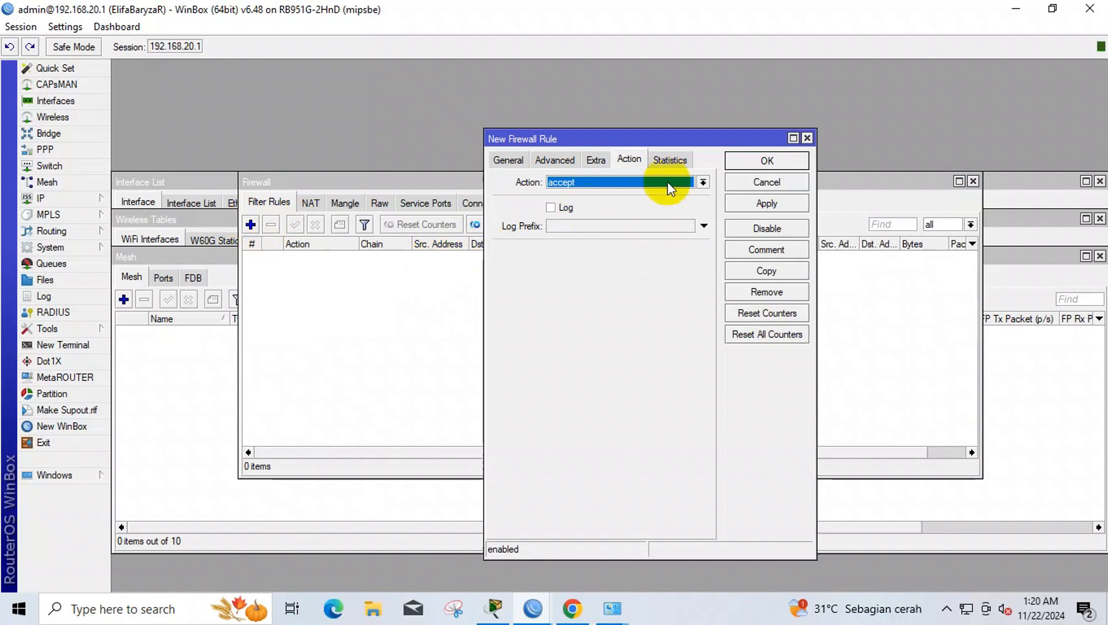
pyautogui.click(507, 160)
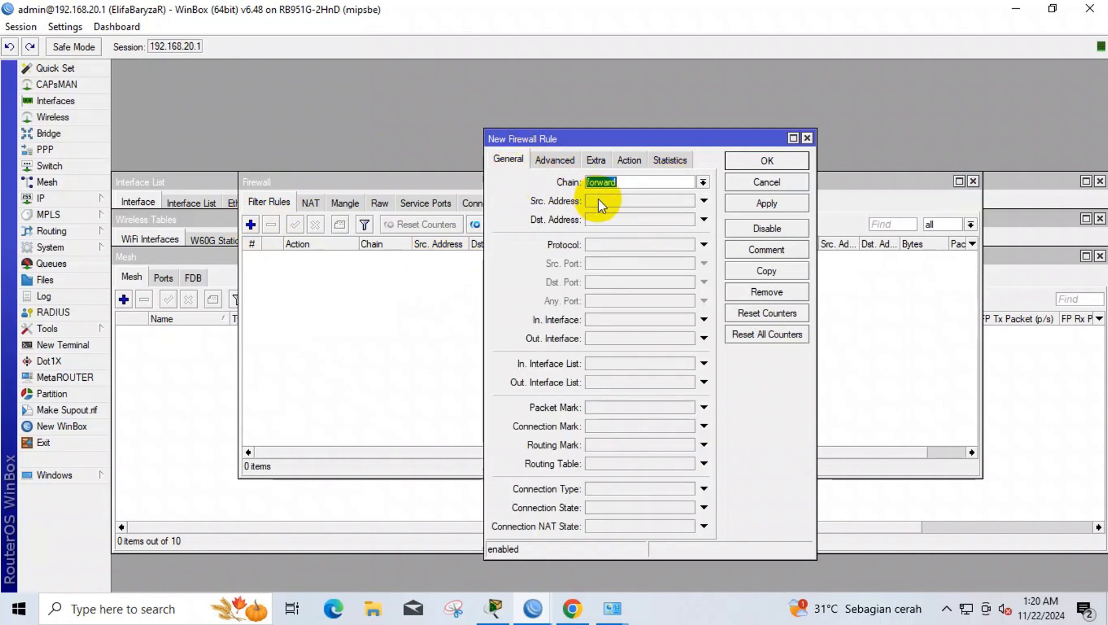
pyautogui.click(601, 202)
pyautogui.write('1')
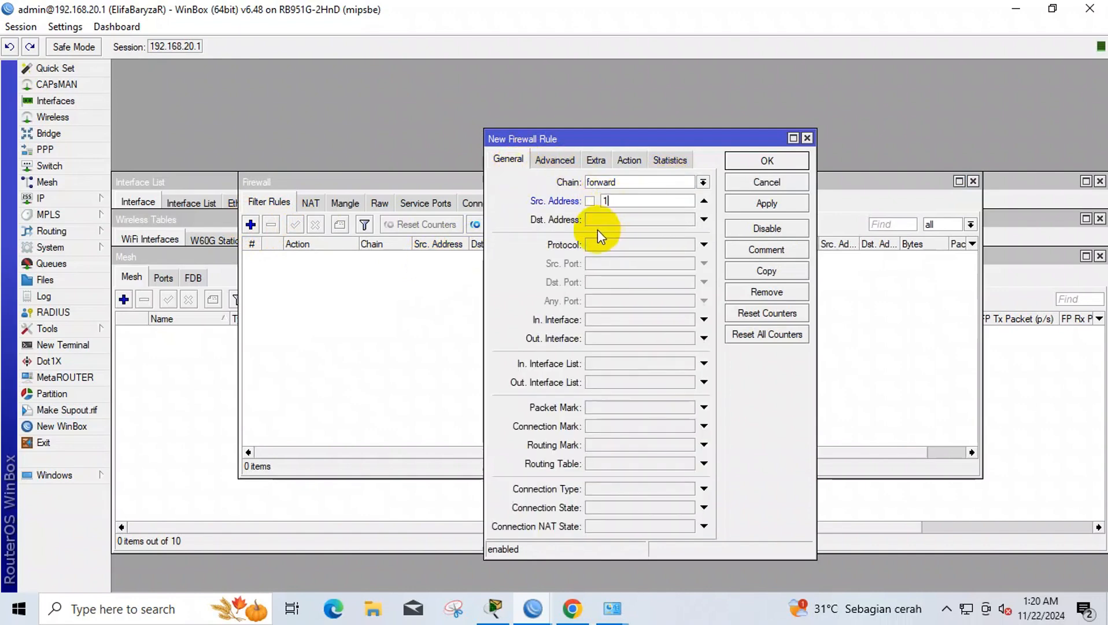
pyautogui.write('92.168.20.')
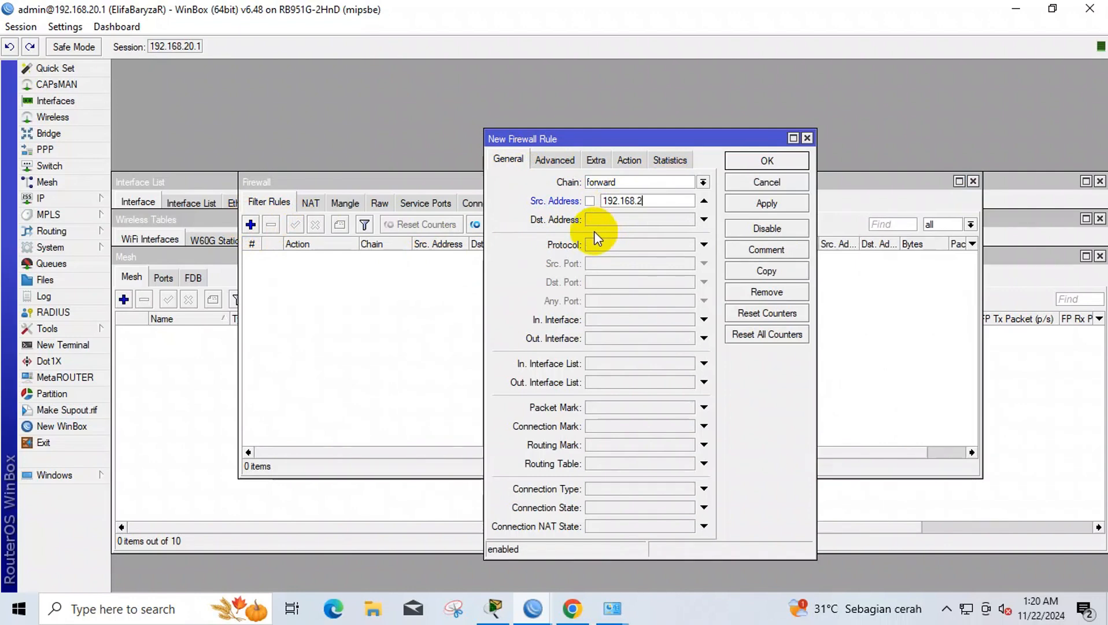
pyautogui.write('2')
pyautogui.press('BackSpace')
pyautogui.write('0.0/')
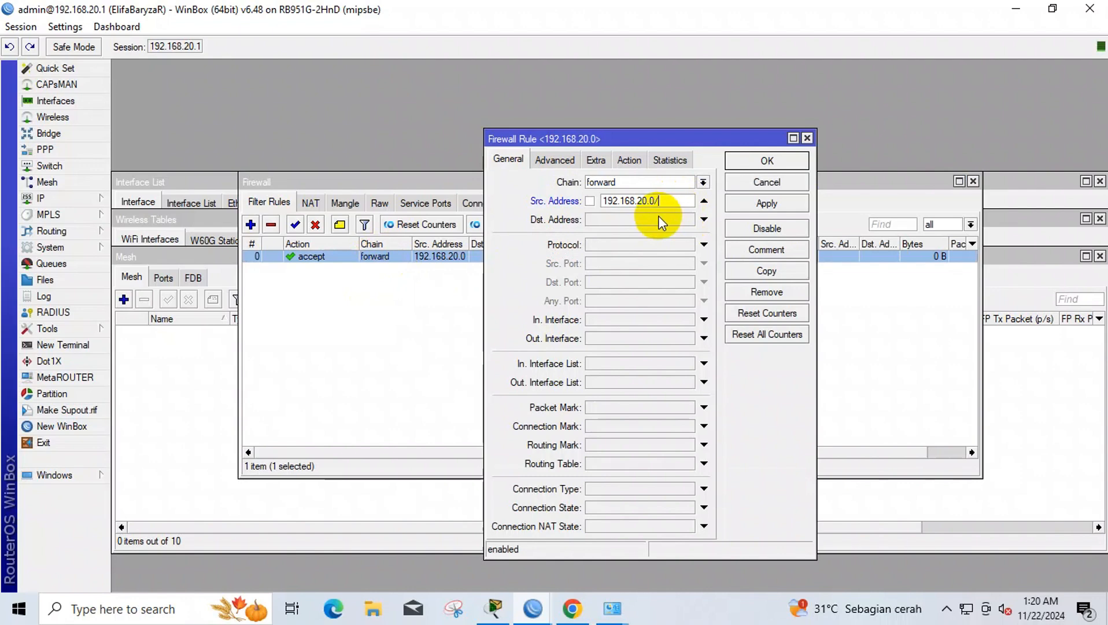
pyautogui.write('24')
pyautogui.click(746, 204)
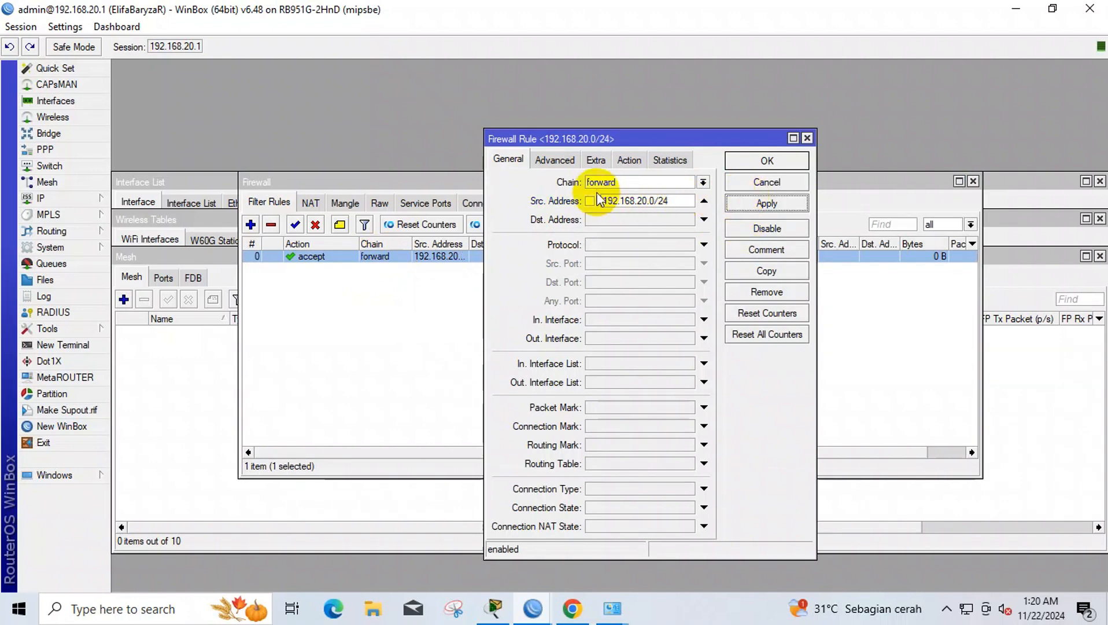
# - Match the rule to Layer7 protocol mikrotik.com, set its action to drop, and save it
pyautogui.click(557, 160)
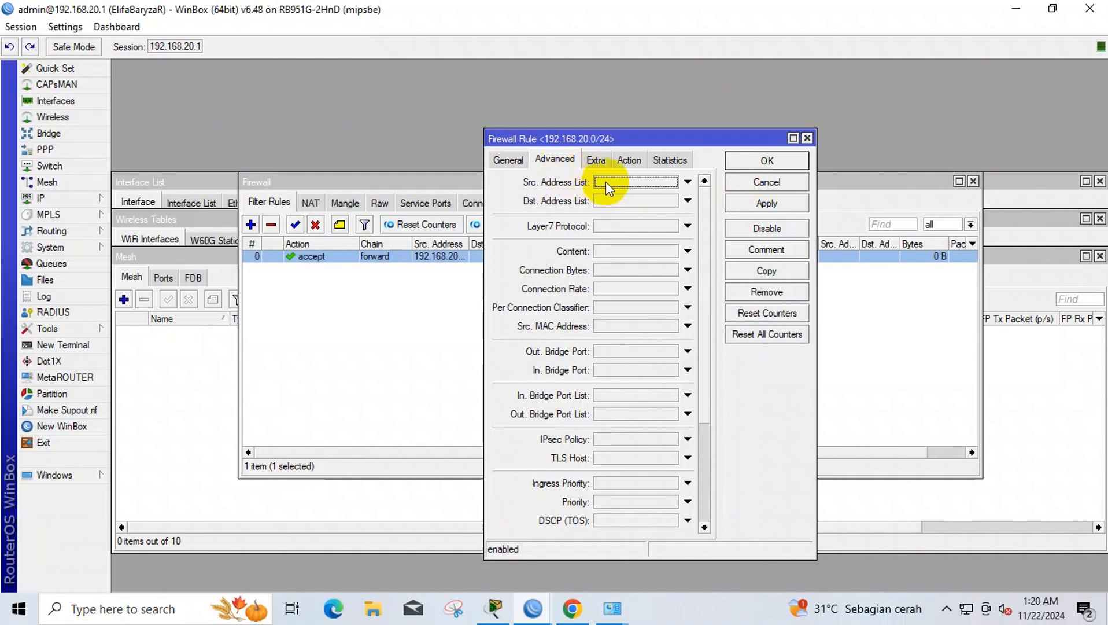
pyautogui.click(629, 228)
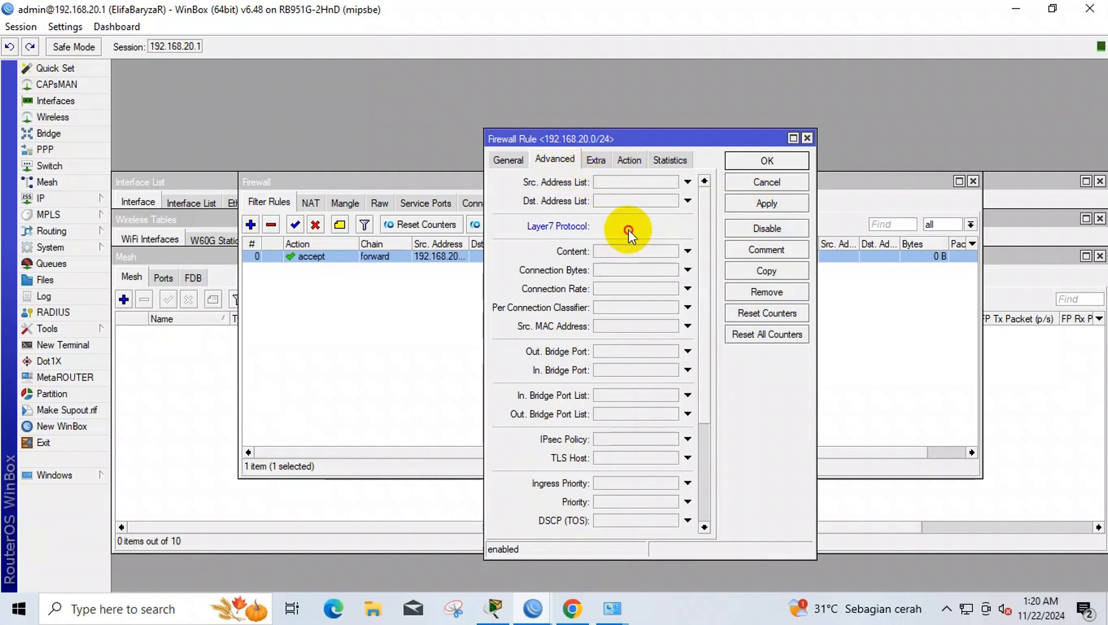
pyautogui.click(618, 163)
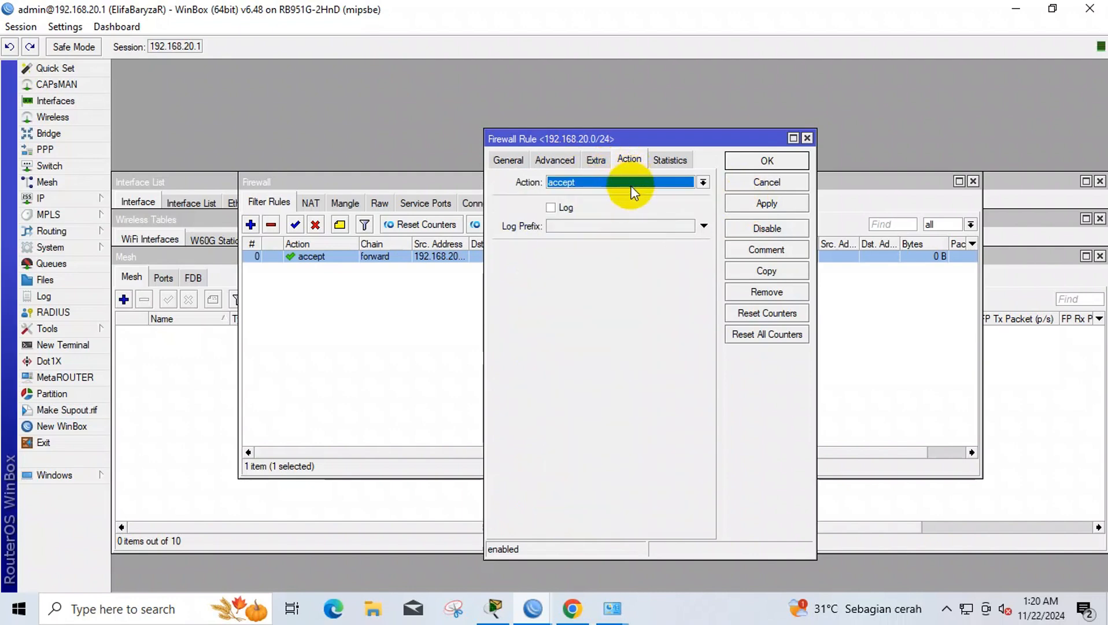
pyautogui.click(632, 184)
pyautogui.click(640, 229)
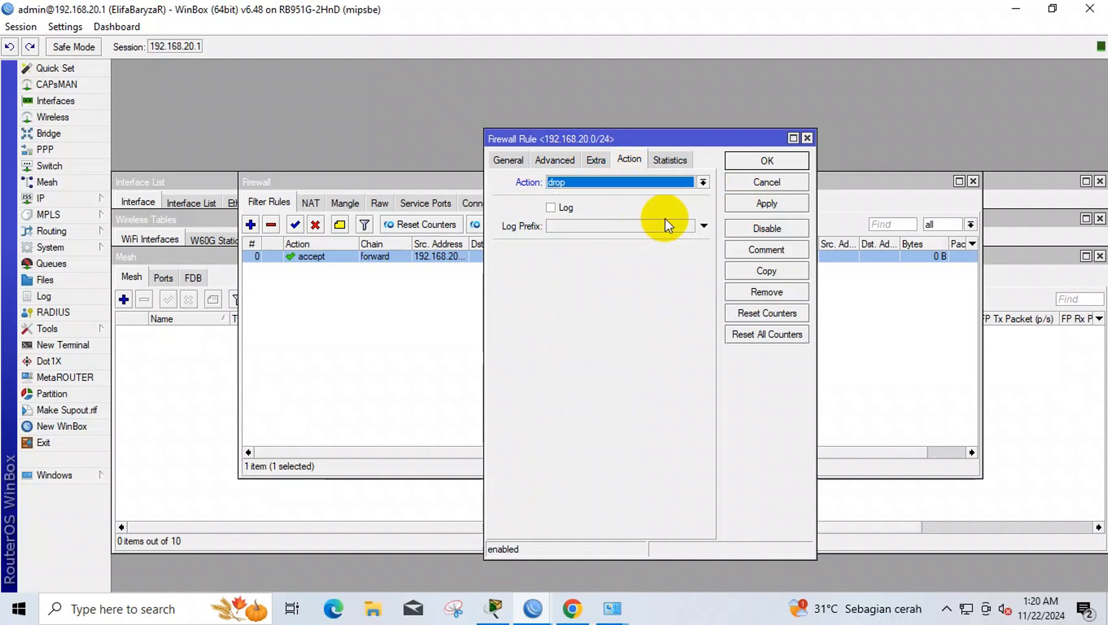
pyautogui.click(752, 203)
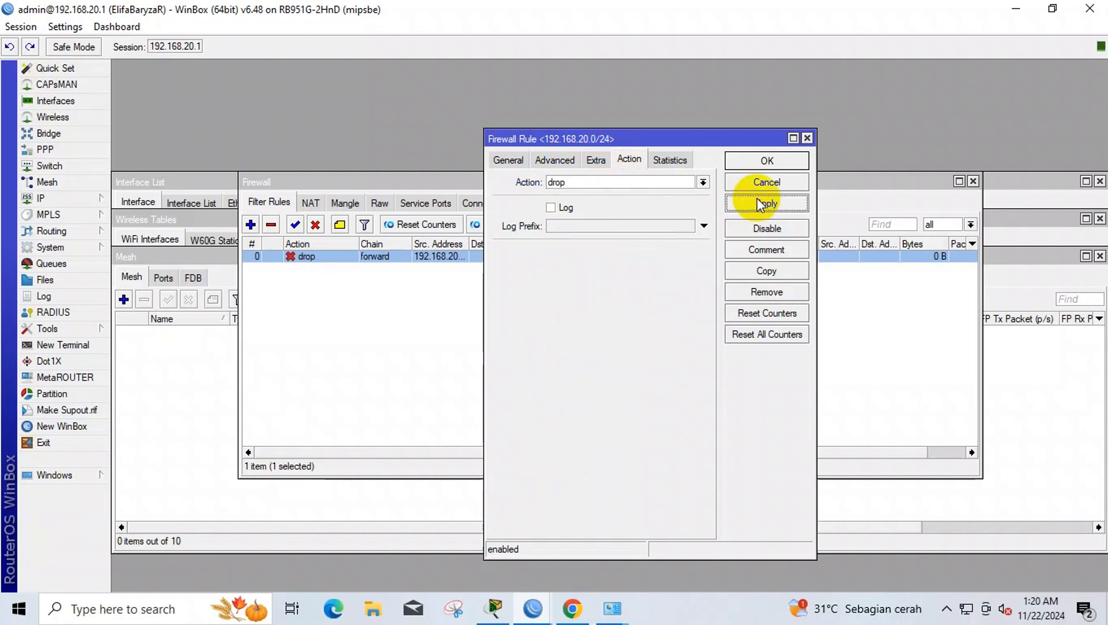
pyautogui.click(768, 162)
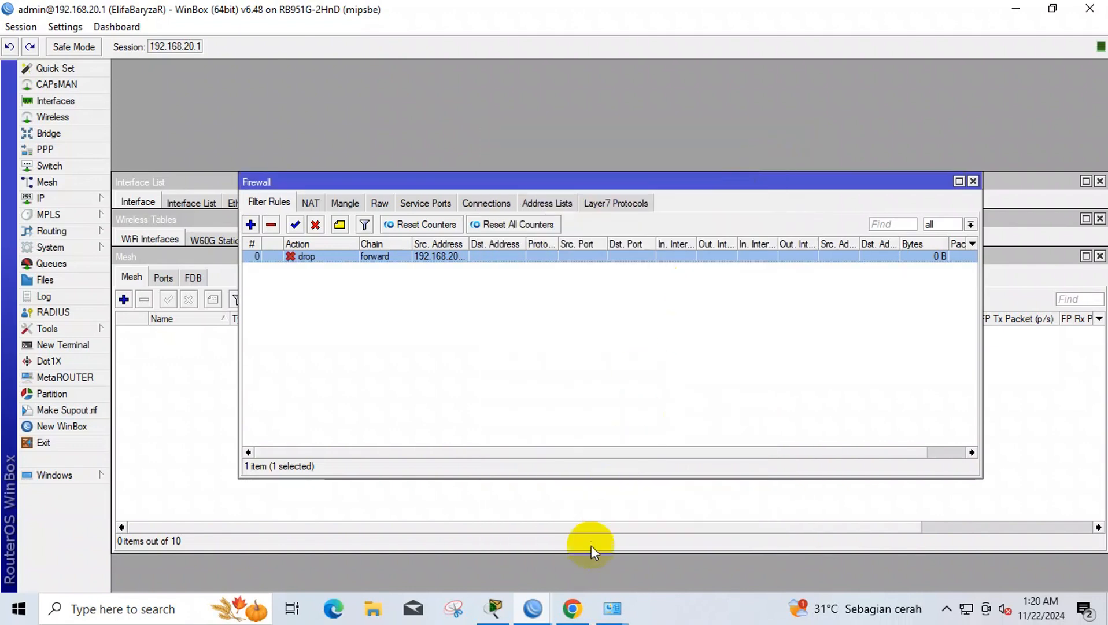
# - Try loading mikrotik.com in a new Chrome tab, which fails, then go back to WinBox firewall rules
pyautogui.click(570, 609)
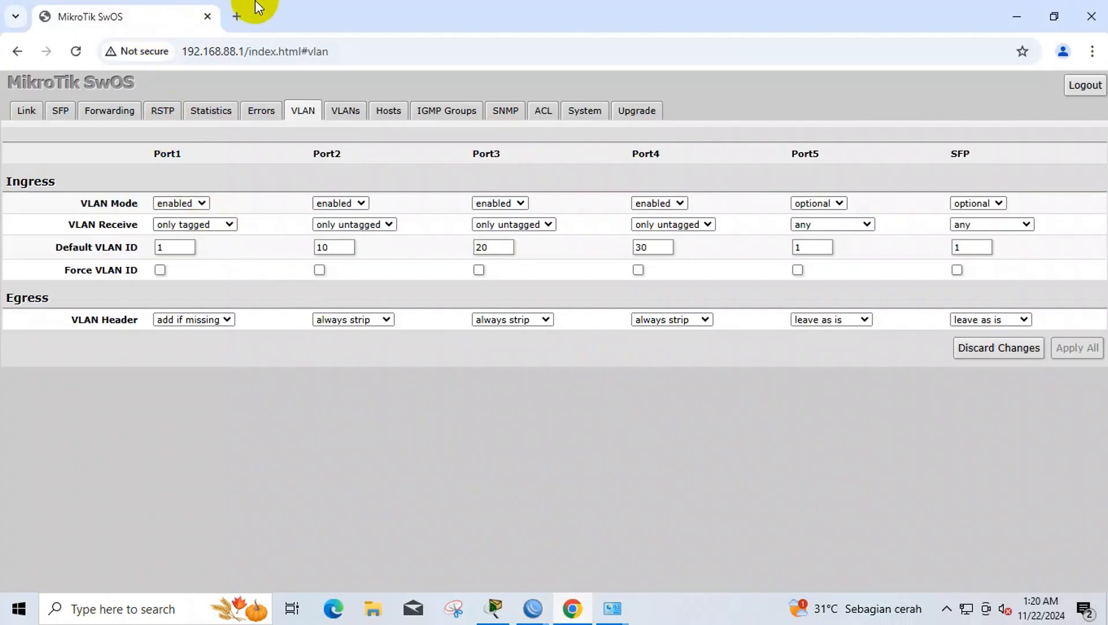
pyautogui.click(237, 14)
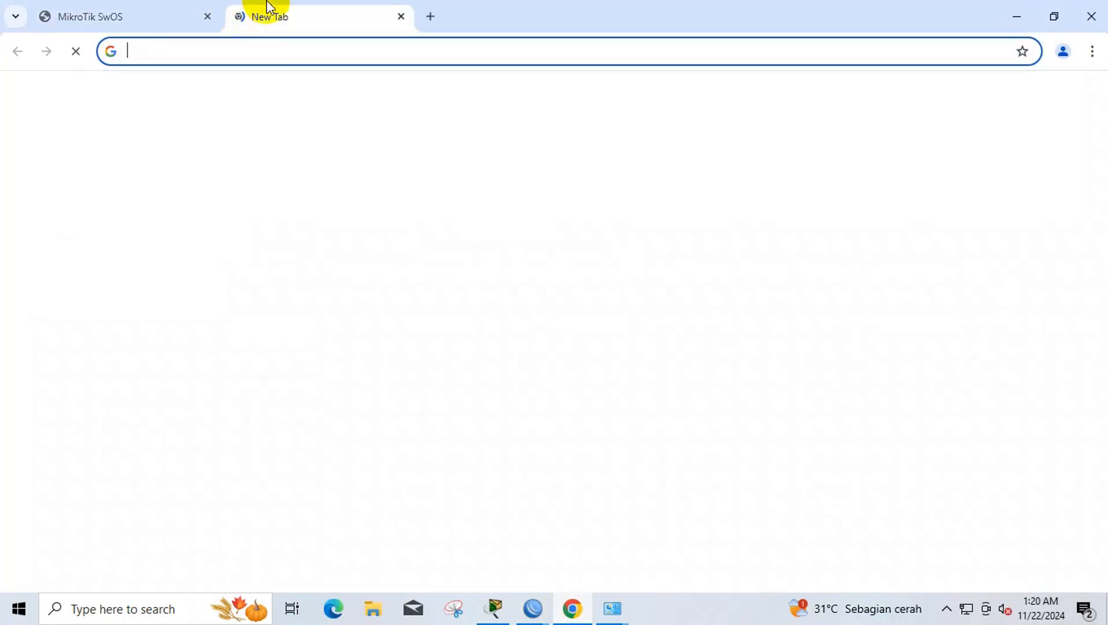
pyautogui.write('mi')
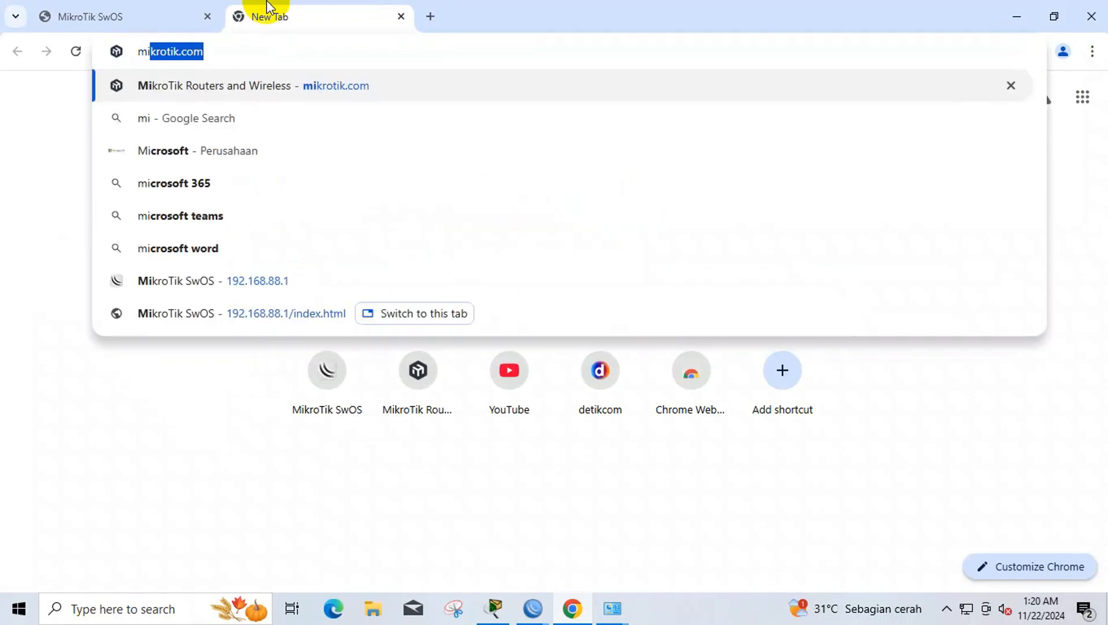
pyautogui.press('Return')
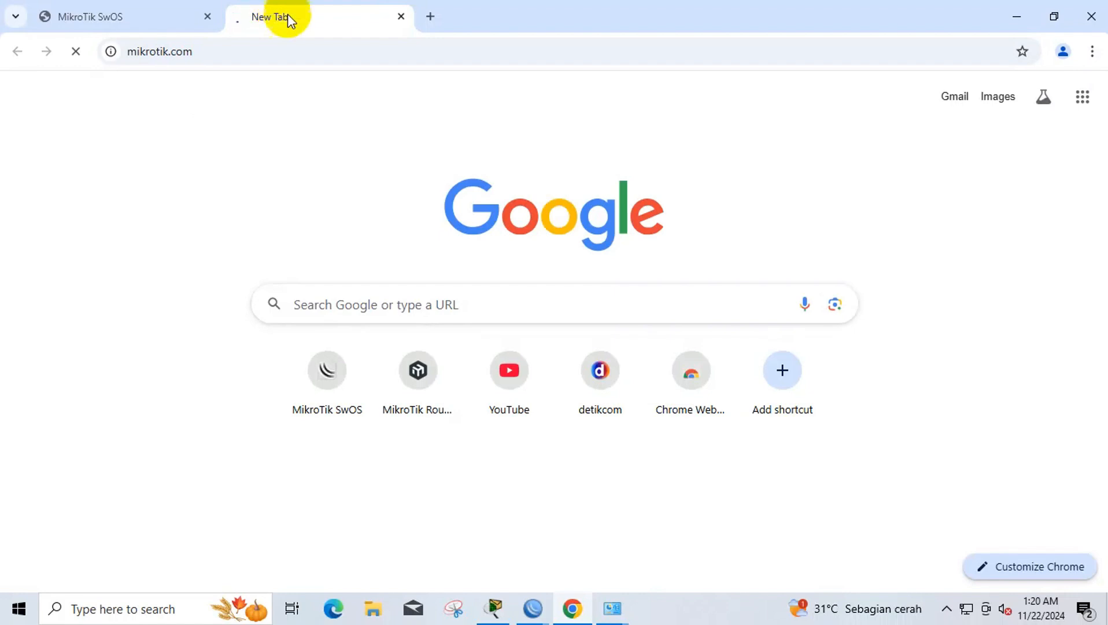
pyautogui.moveTo(533, 608)
pyautogui.click(685, 553)
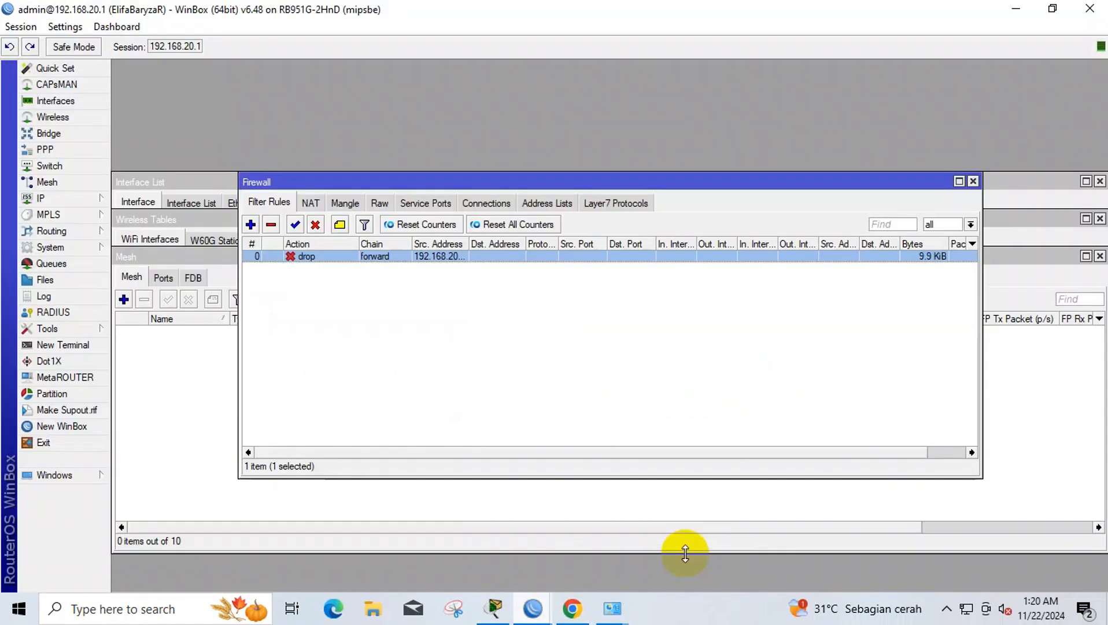
# - Switch the mikrotik.com filter rule's action from drop to accept and apply it
pyautogui.doubleClick(366, 257)
pyautogui.click(575, 181)
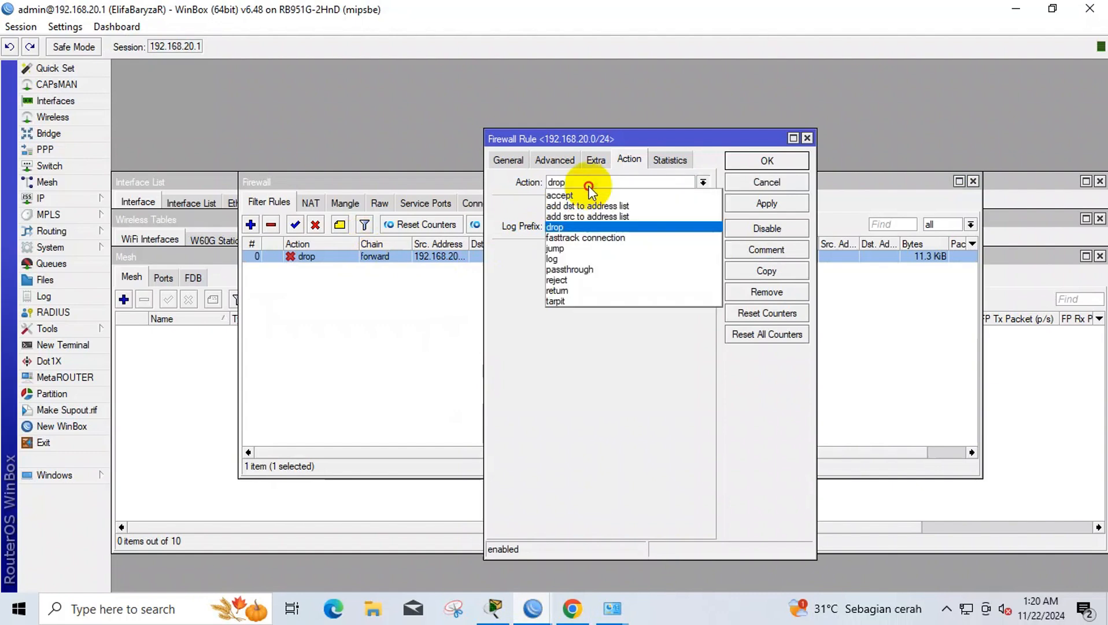
pyautogui.click(584, 195)
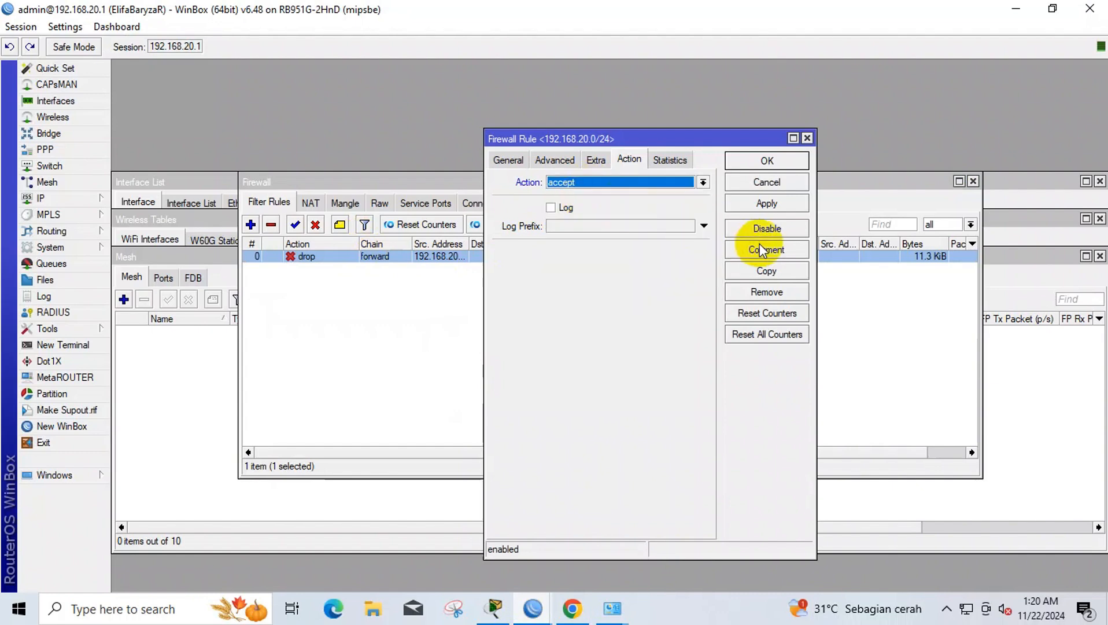
pyautogui.click(778, 206)
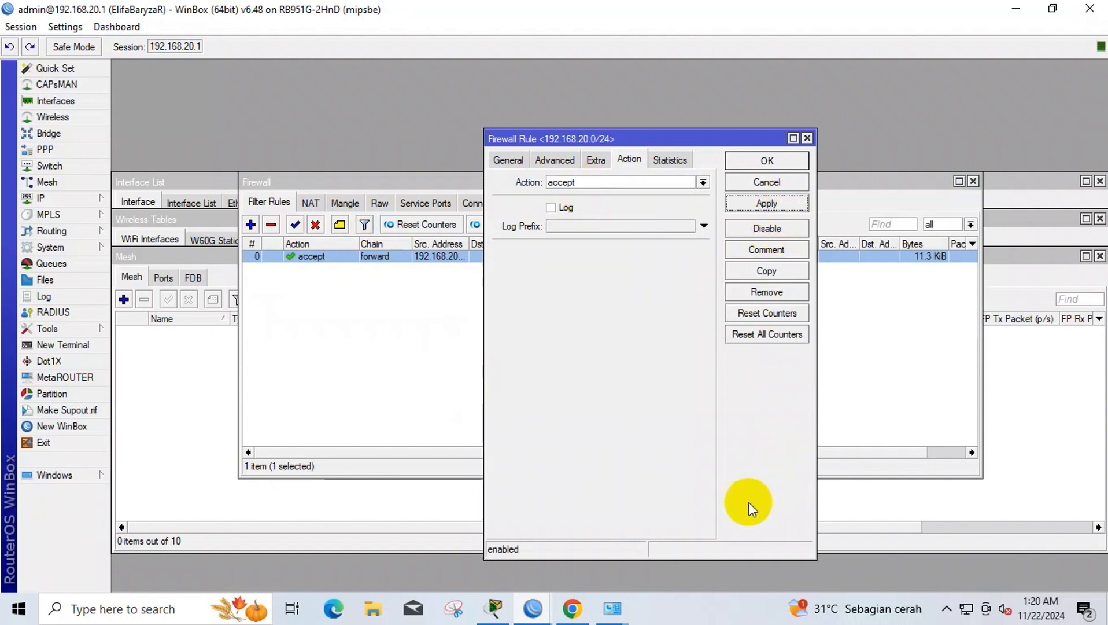
pyautogui.click(573, 608)
# - Load mikrotik.com successfully in a new tab, close the leftover tab, then close Chrome
pyautogui.click(346, 50)
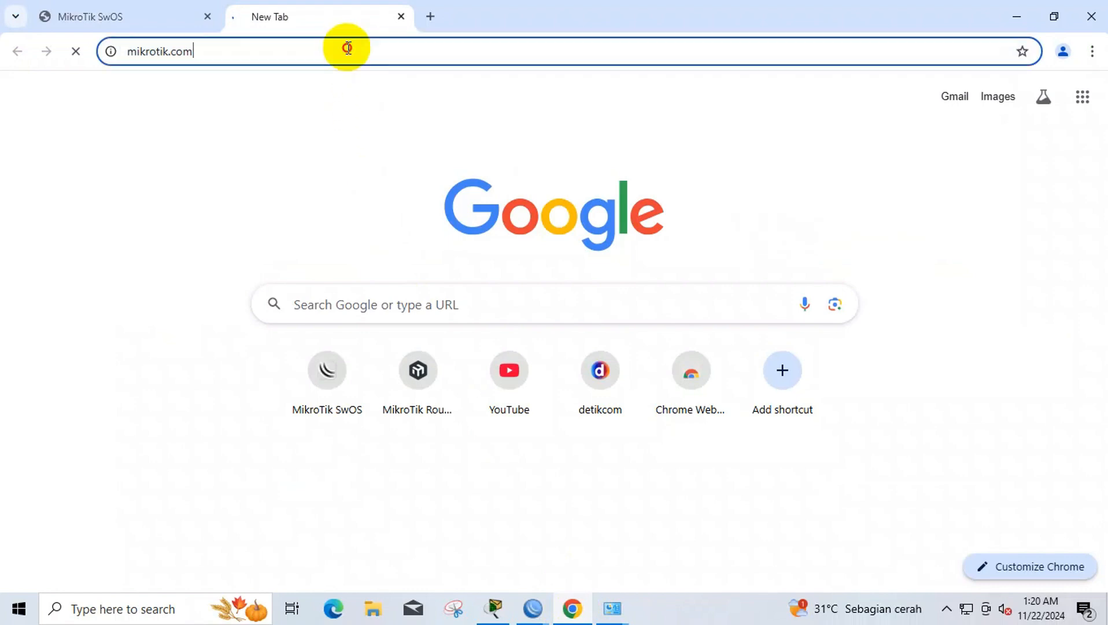
pyautogui.click(430, 16)
pyautogui.write('m')
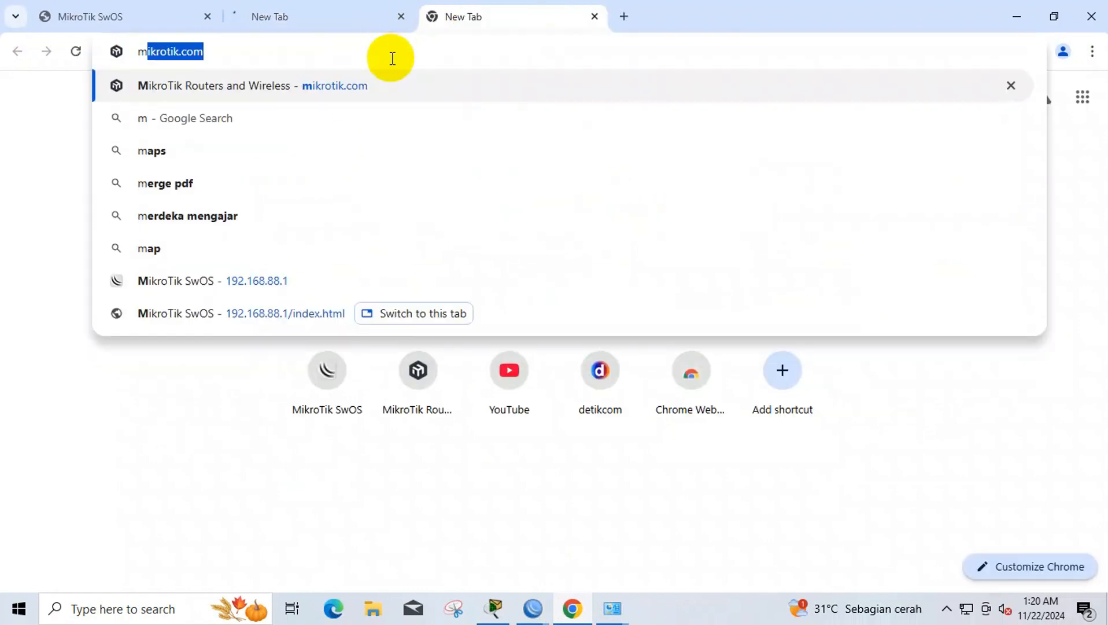
pyautogui.press('Return')
pyautogui.click(399, 20)
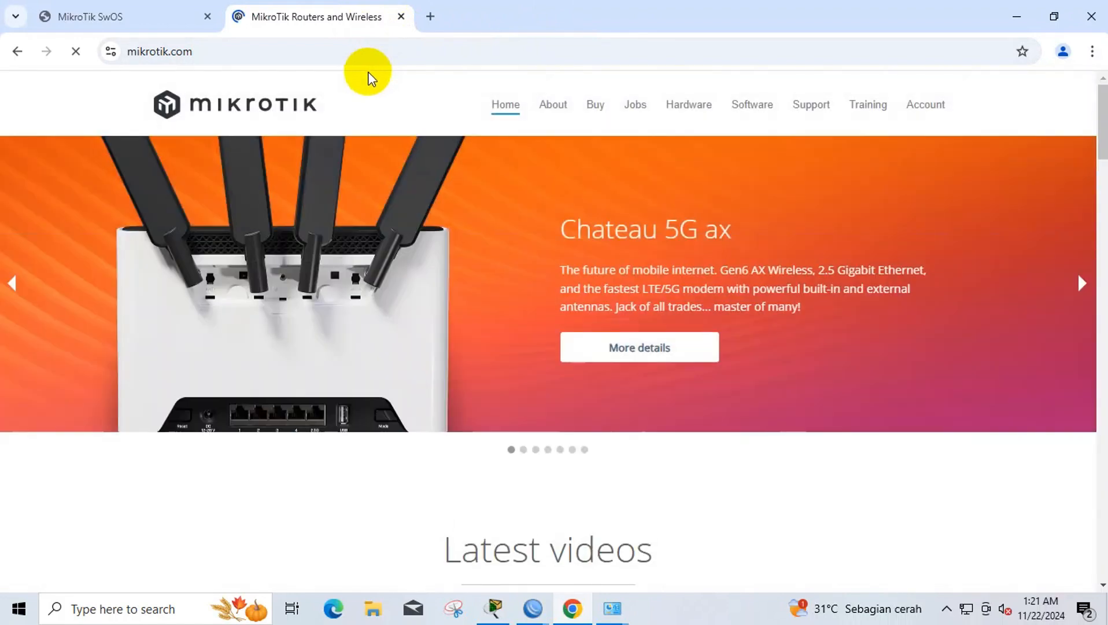
pyautogui.click(1092, 16)
# - Launch a command prompt via Run, then minimise every window to show the desktop
pyautogui.click(17, 610)
pyautogui.press('super+r')
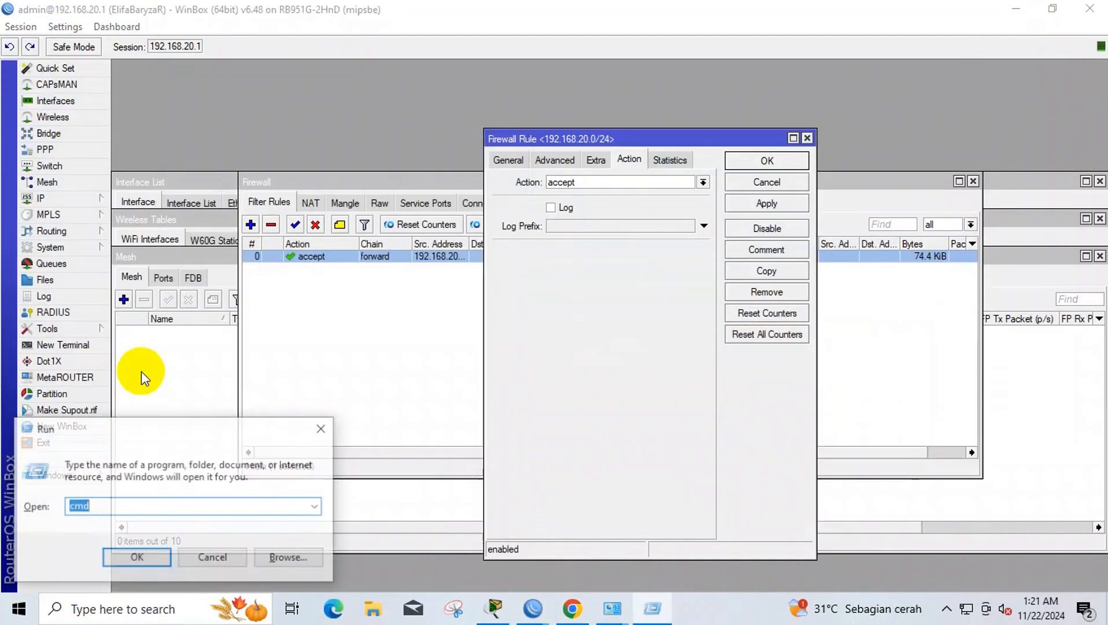
pyautogui.press('Return')
pyautogui.press('Return')
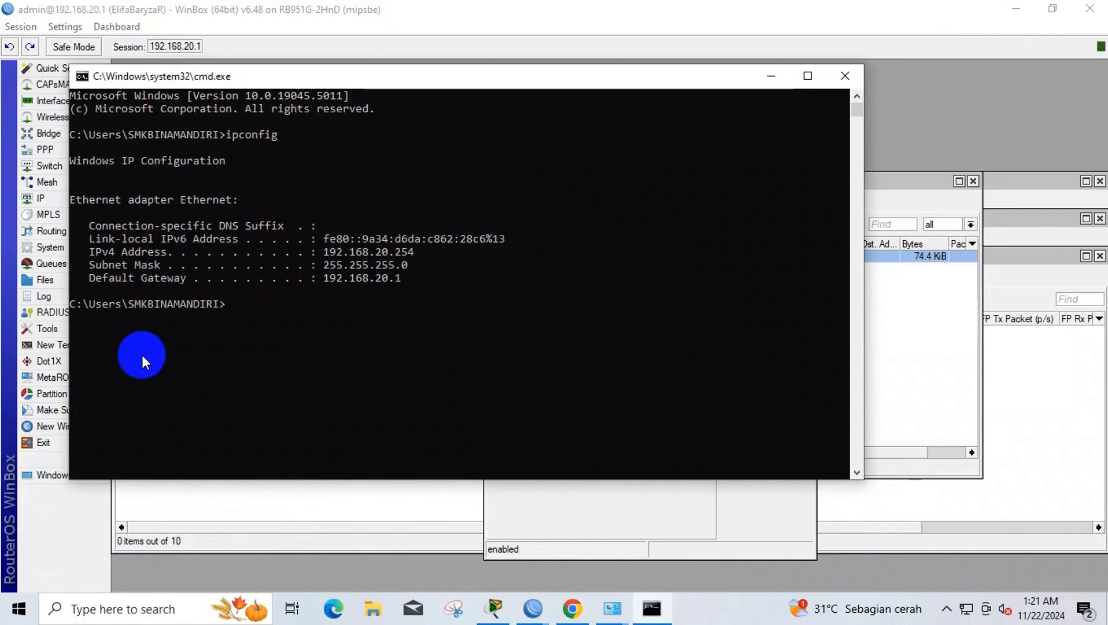
pyautogui.click(771, 76)
pyautogui.click(1016, 8)
pyautogui.click(1020, 11)
pyautogui.press('super+d')
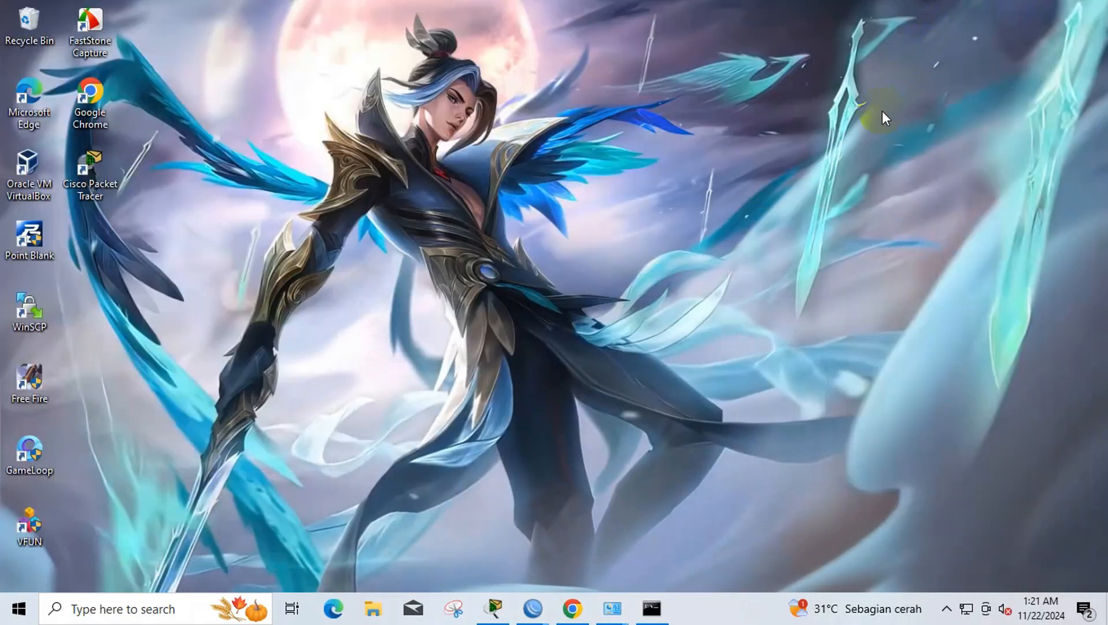